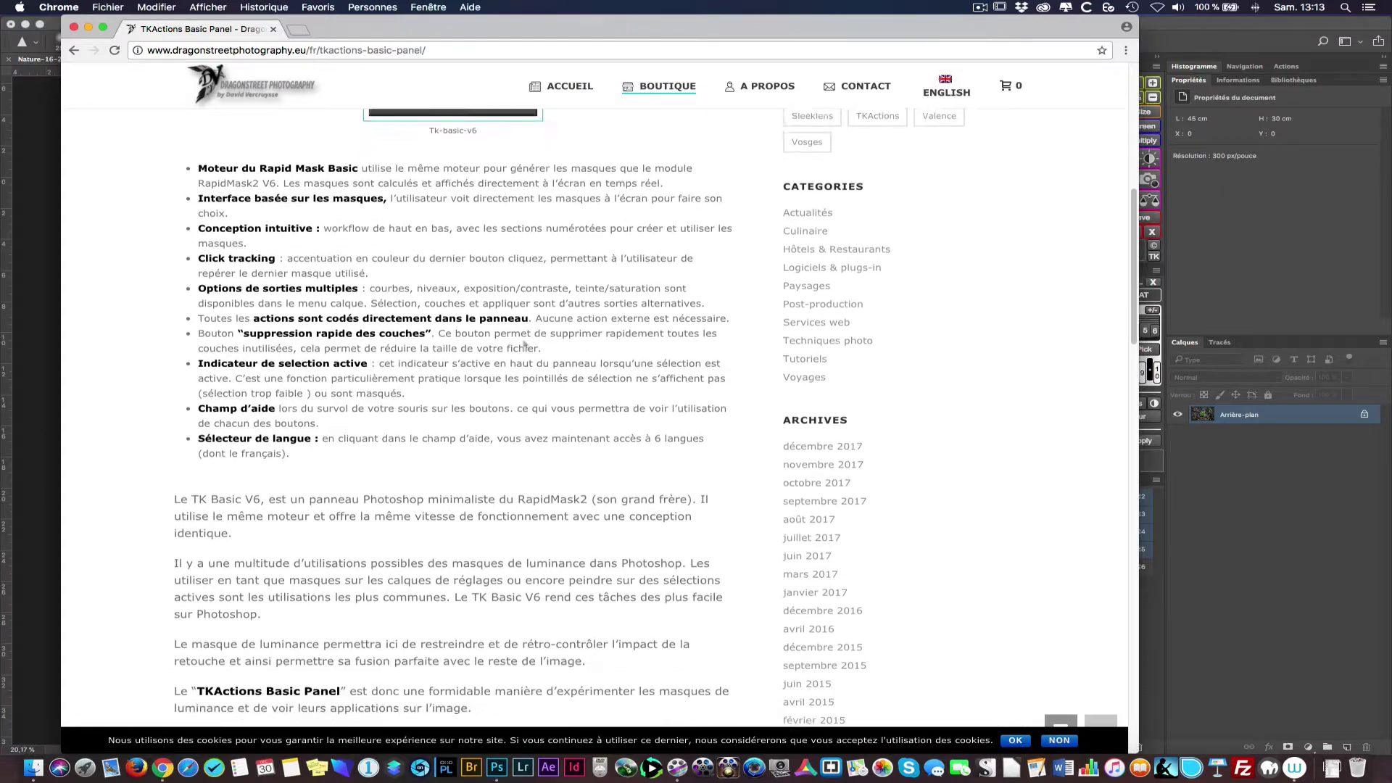
Step: Examine the TKActions Basic Panel page, from its feature list through the newsletter form to the installation and colour-space videos
scroll(525, 345, "down", 1)
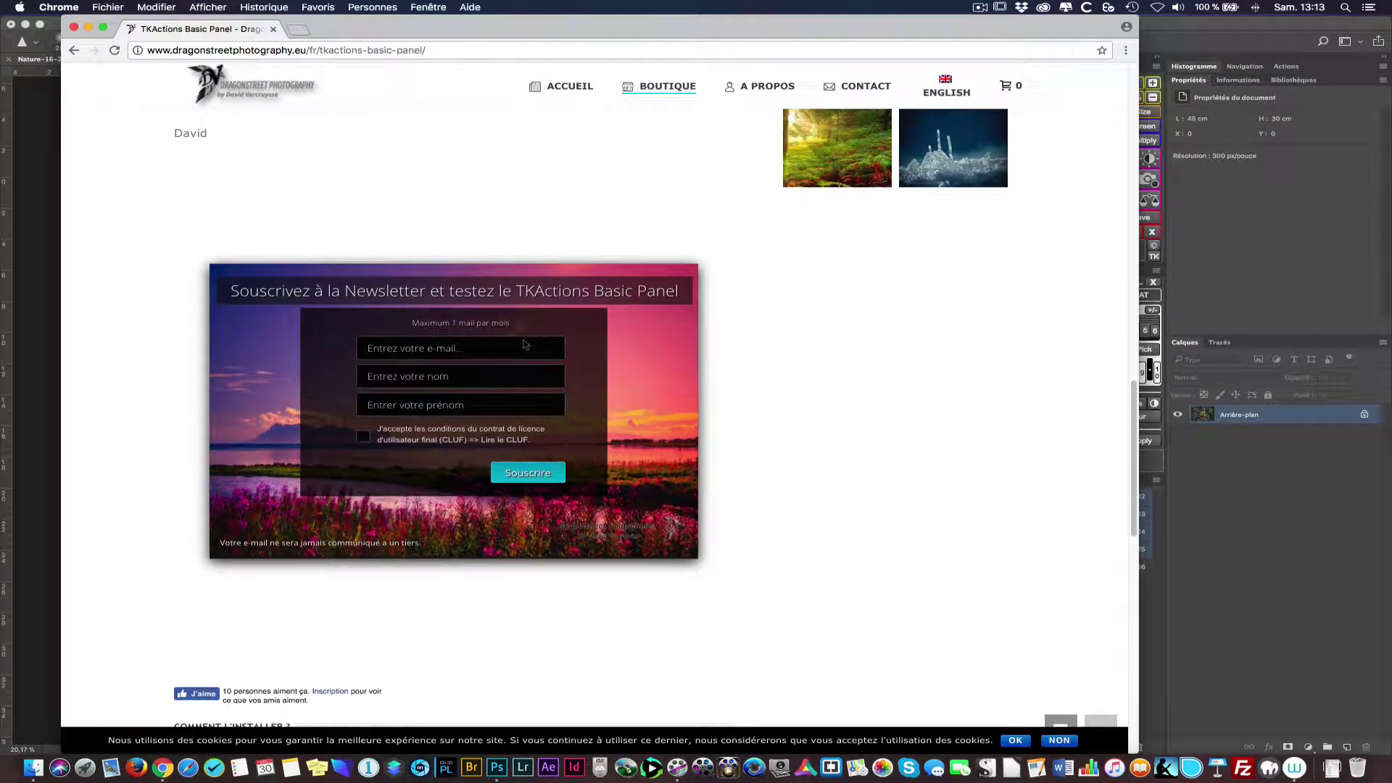
scroll(525, 345, "down", 9)
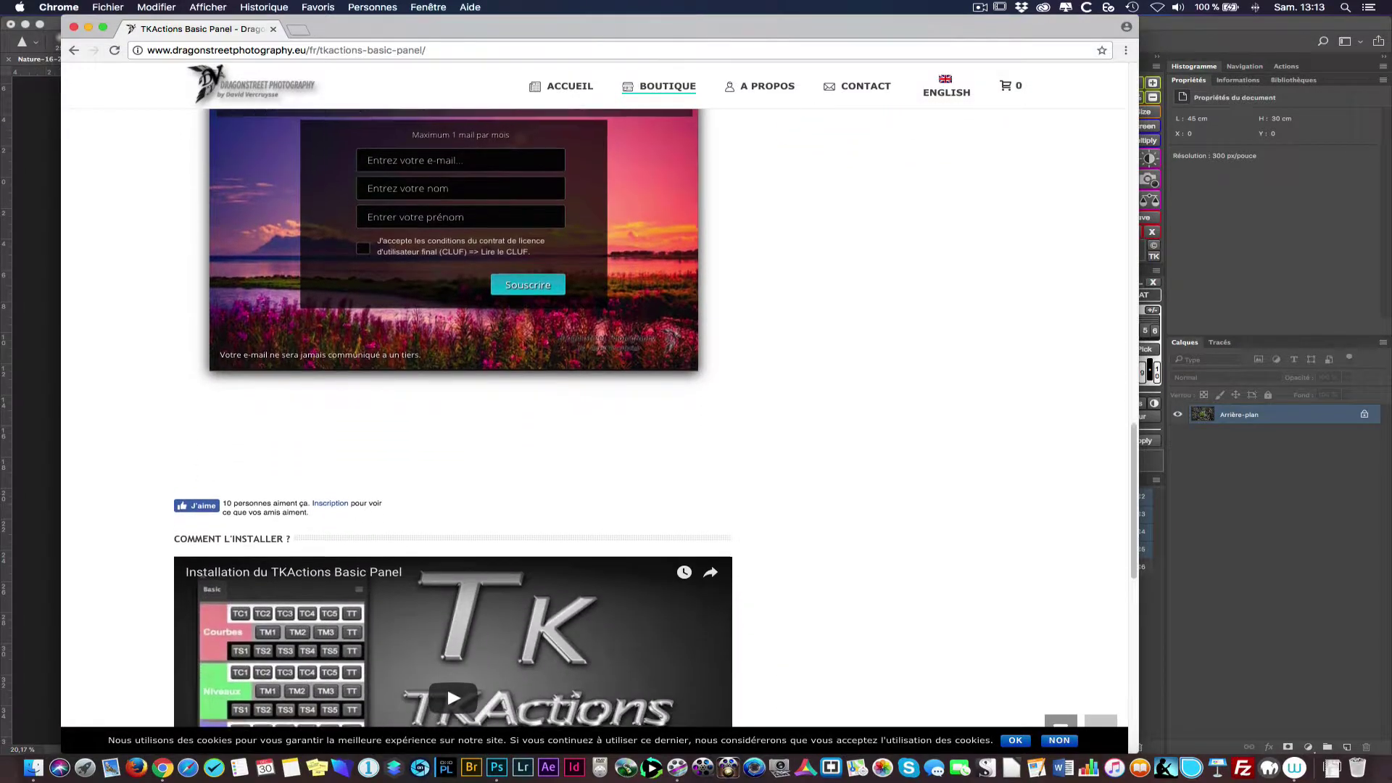
scroll(525, 345, "up", 20)
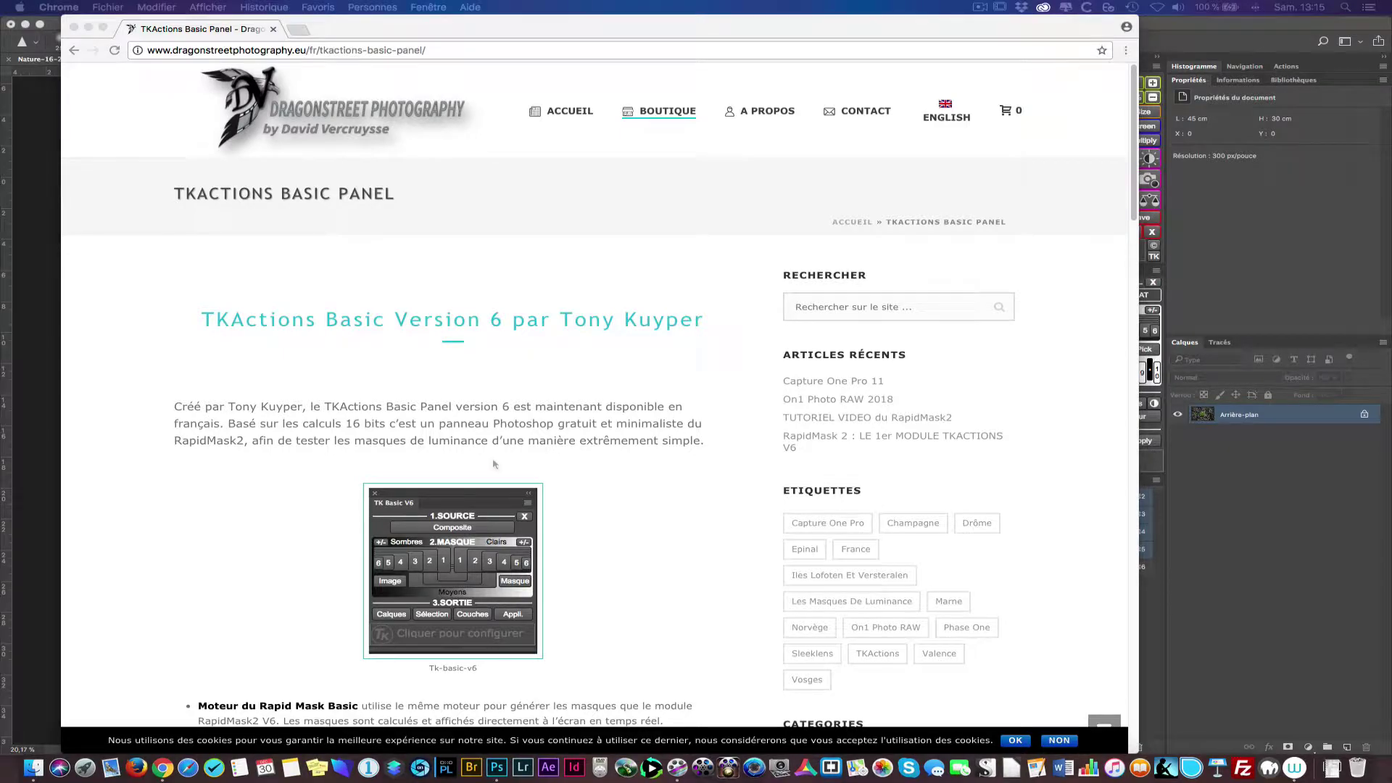
scroll(493, 463, "down", 20)
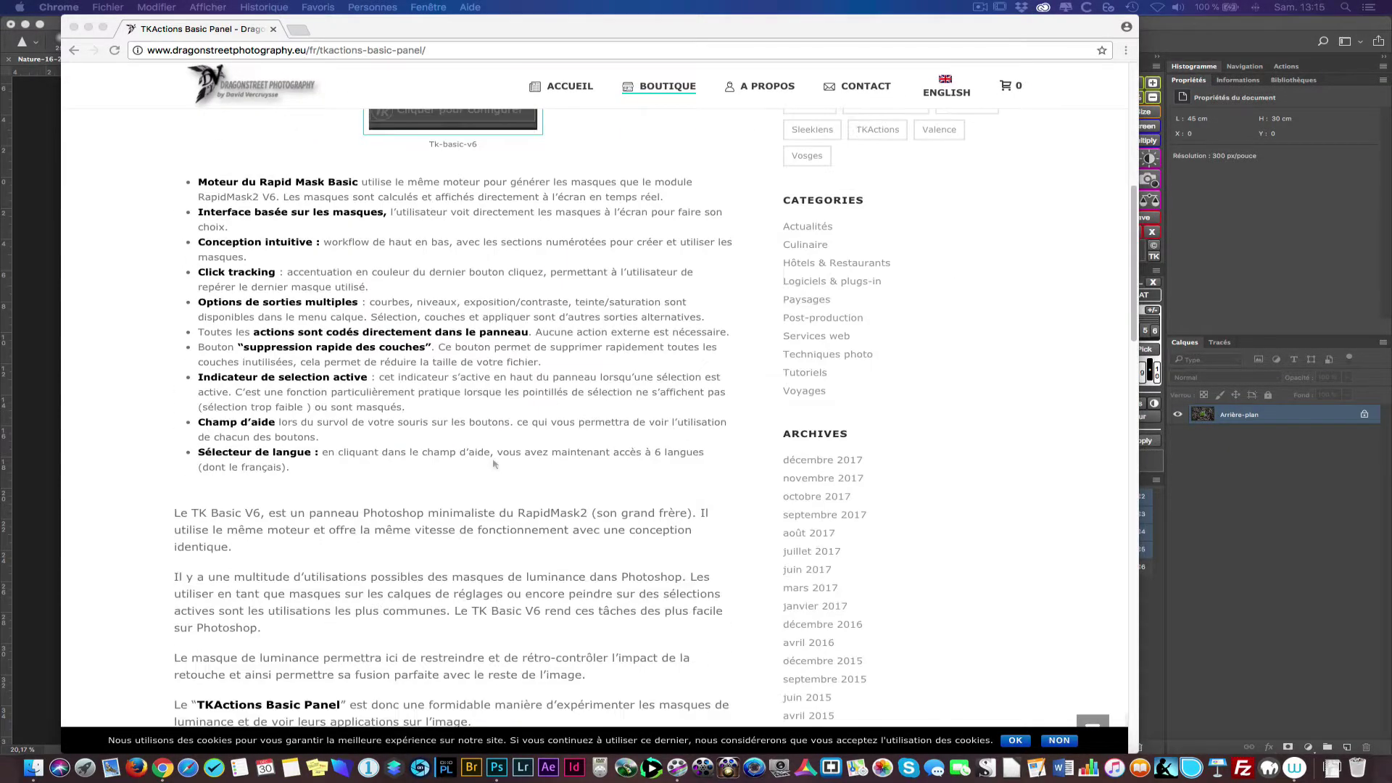
scroll(493, 464, "down", 15)
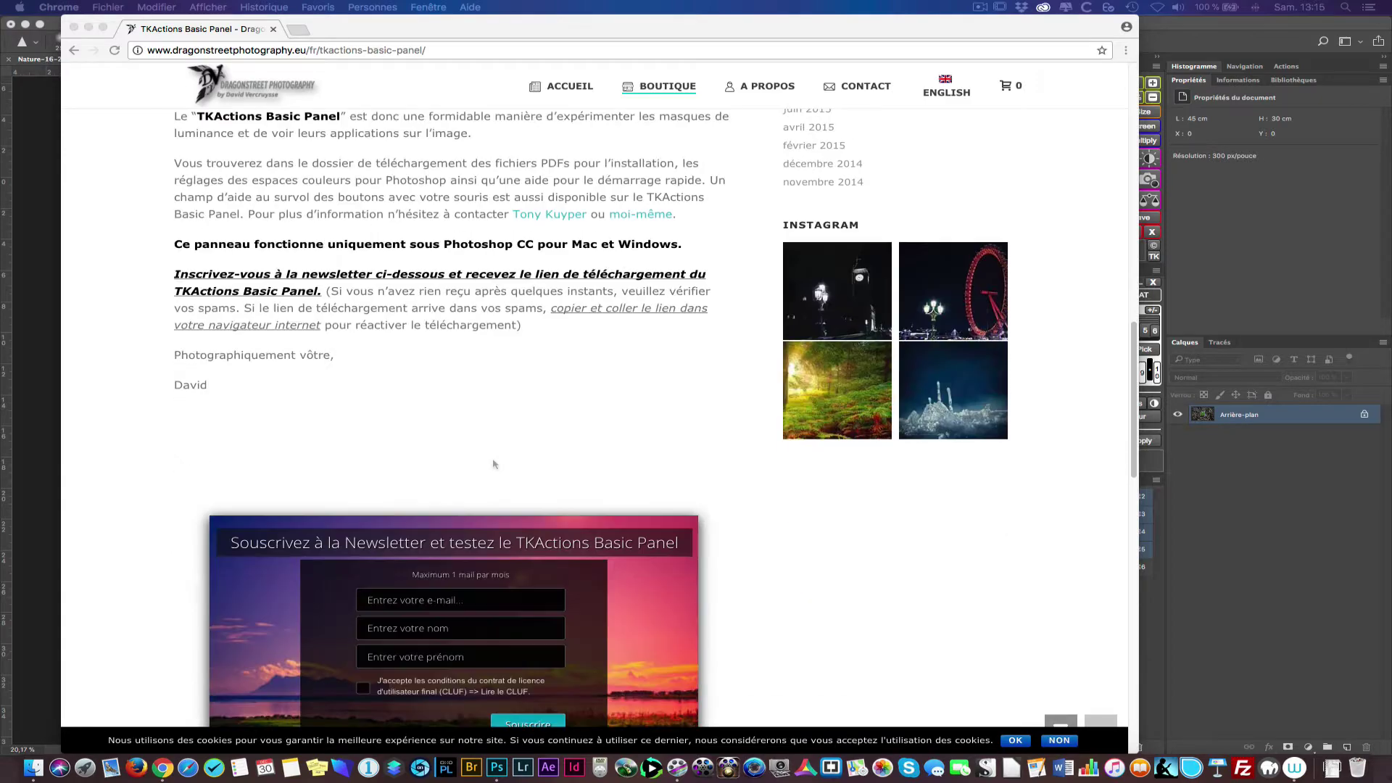
scroll(493, 464, "down", 5)
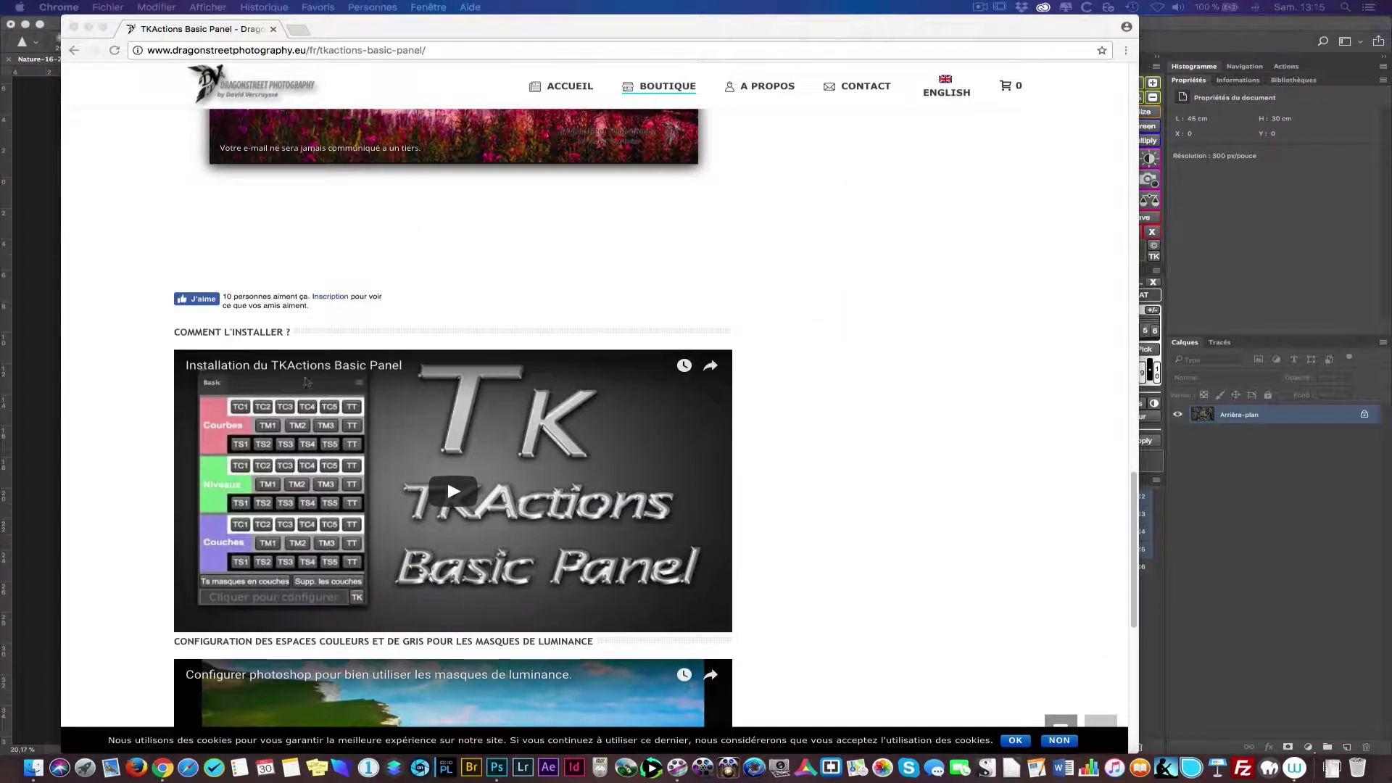
scroll(395, 411, "down", 2)
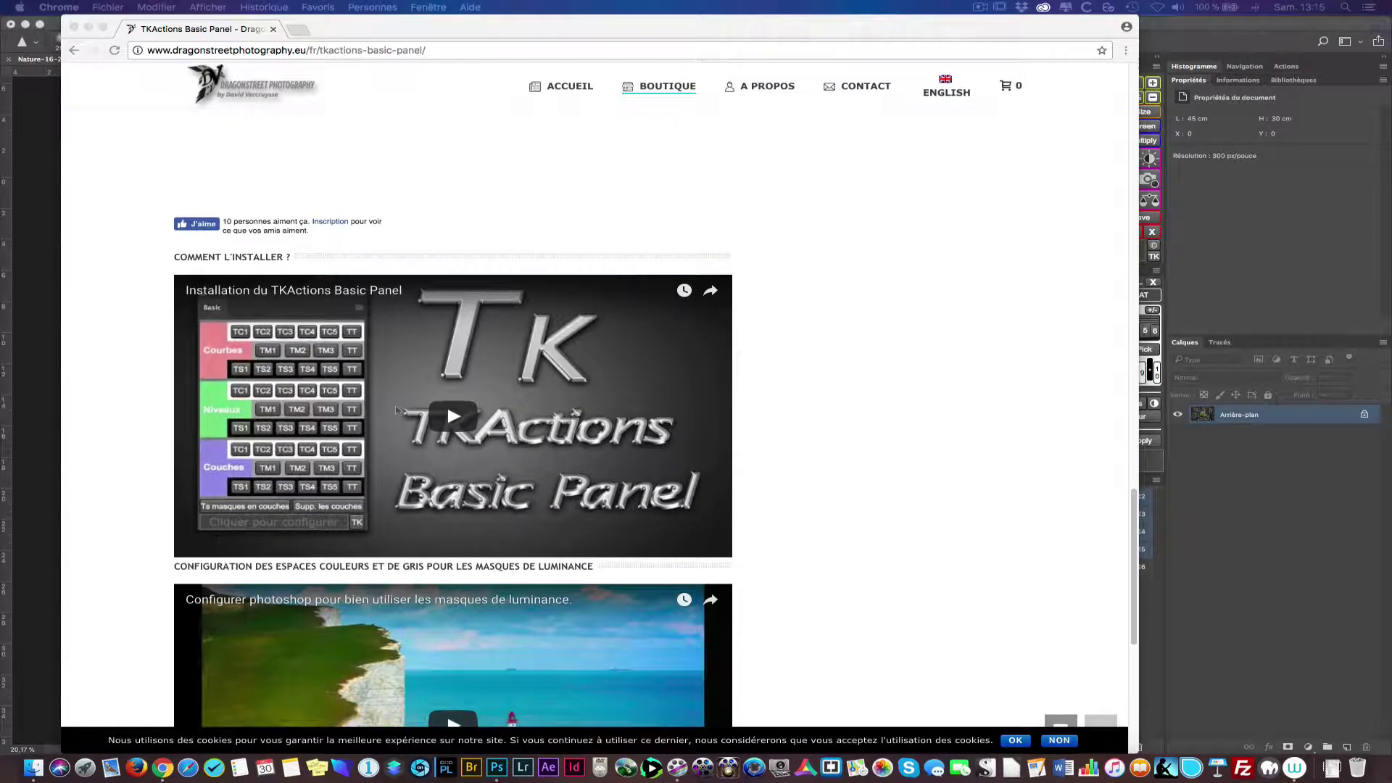
scroll(396, 411, "down", 4)
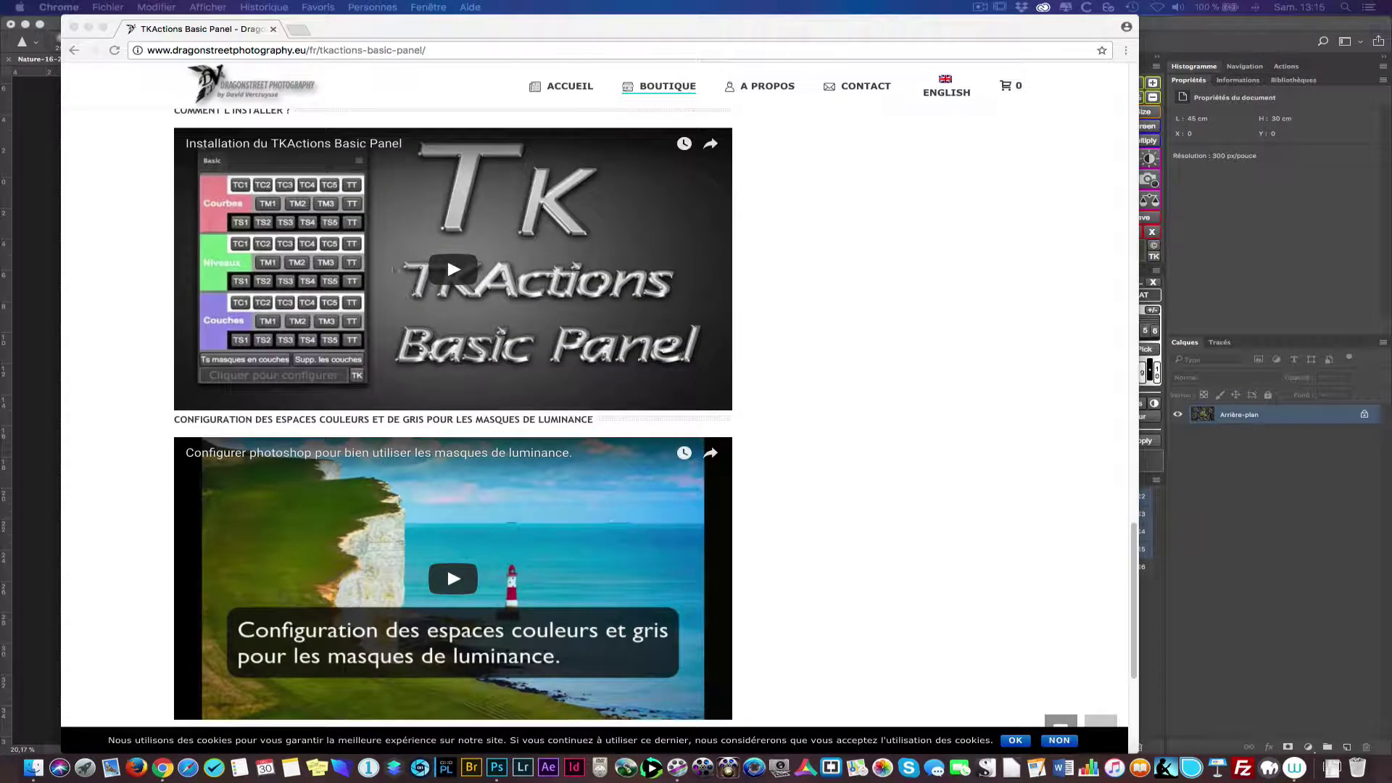
scroll(329, 489, "down", 2)
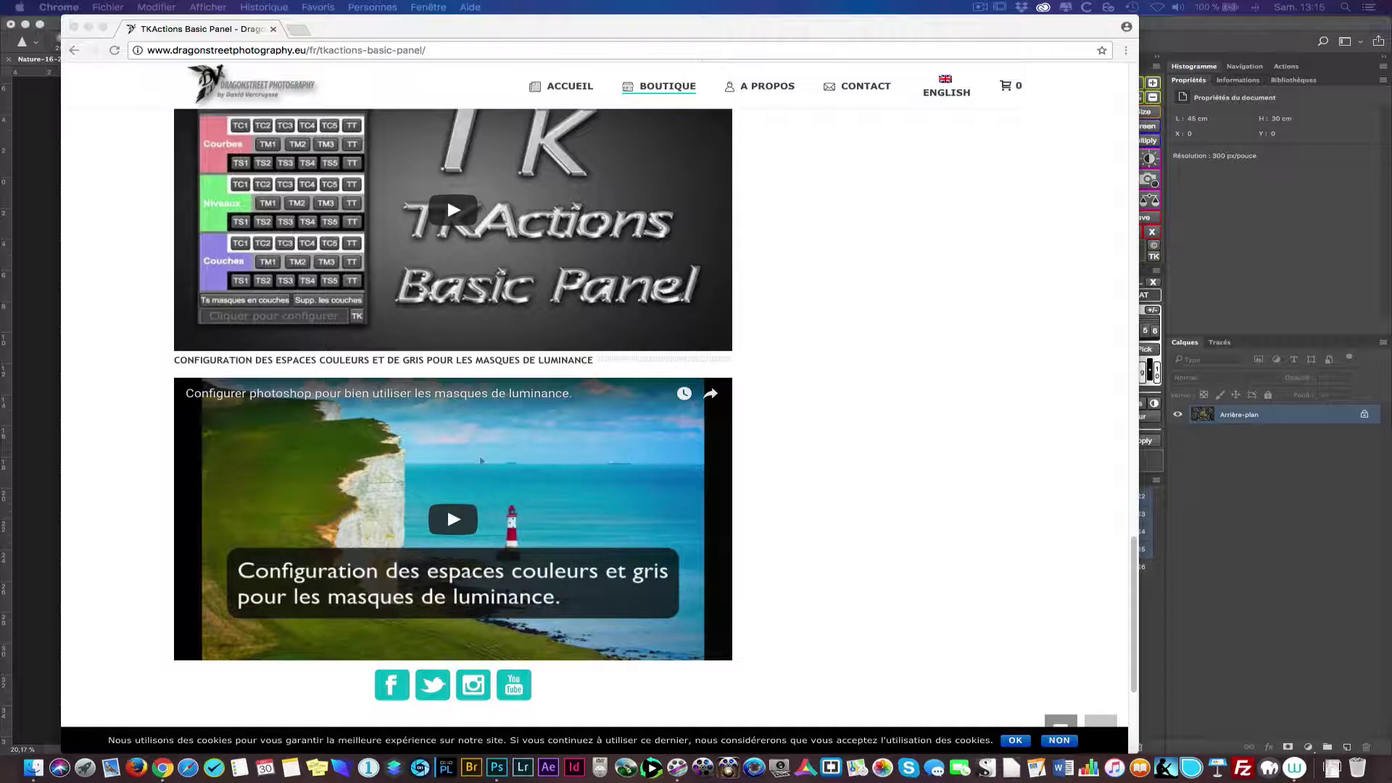
Step: Switch to Photoshop and float the TK Basic V6 panel over the upper part of the photo
left_click(88, 29)
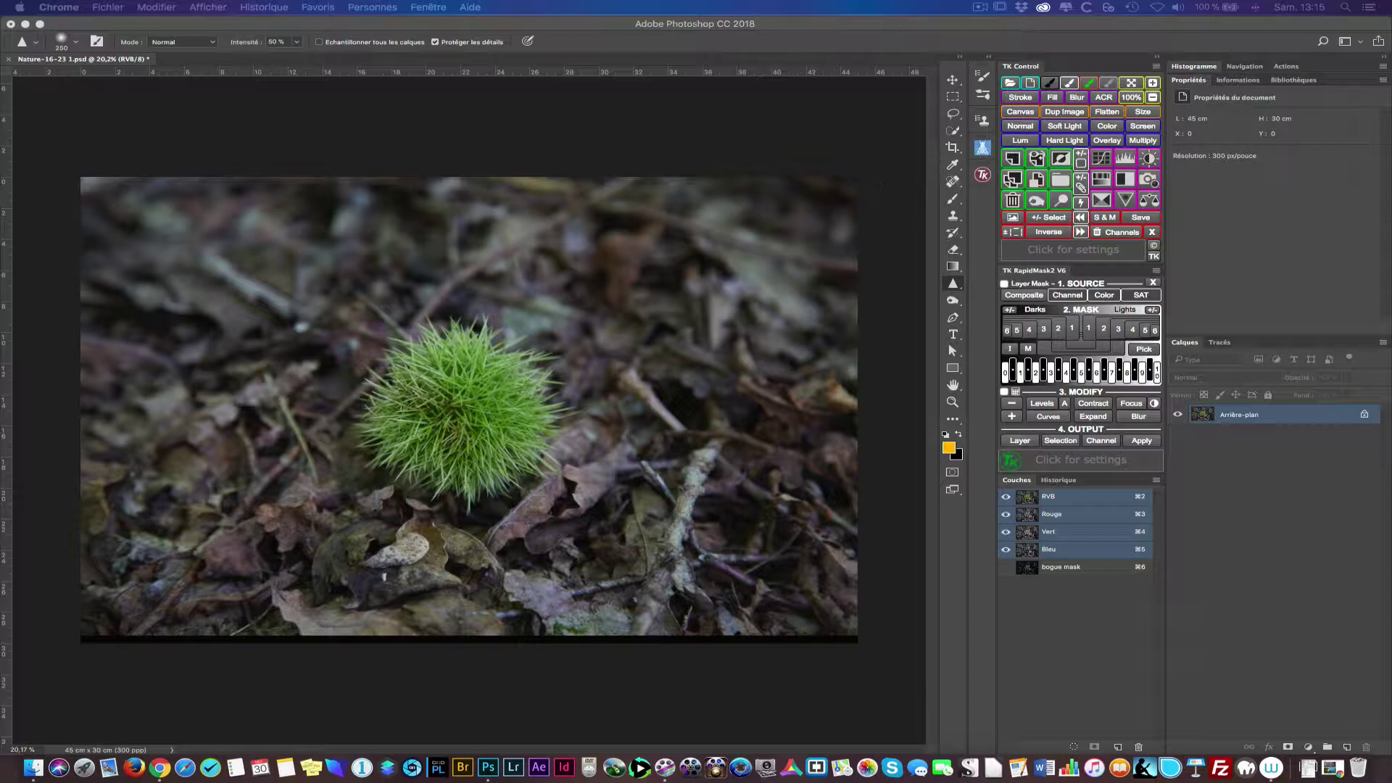
left_click(982, 175)
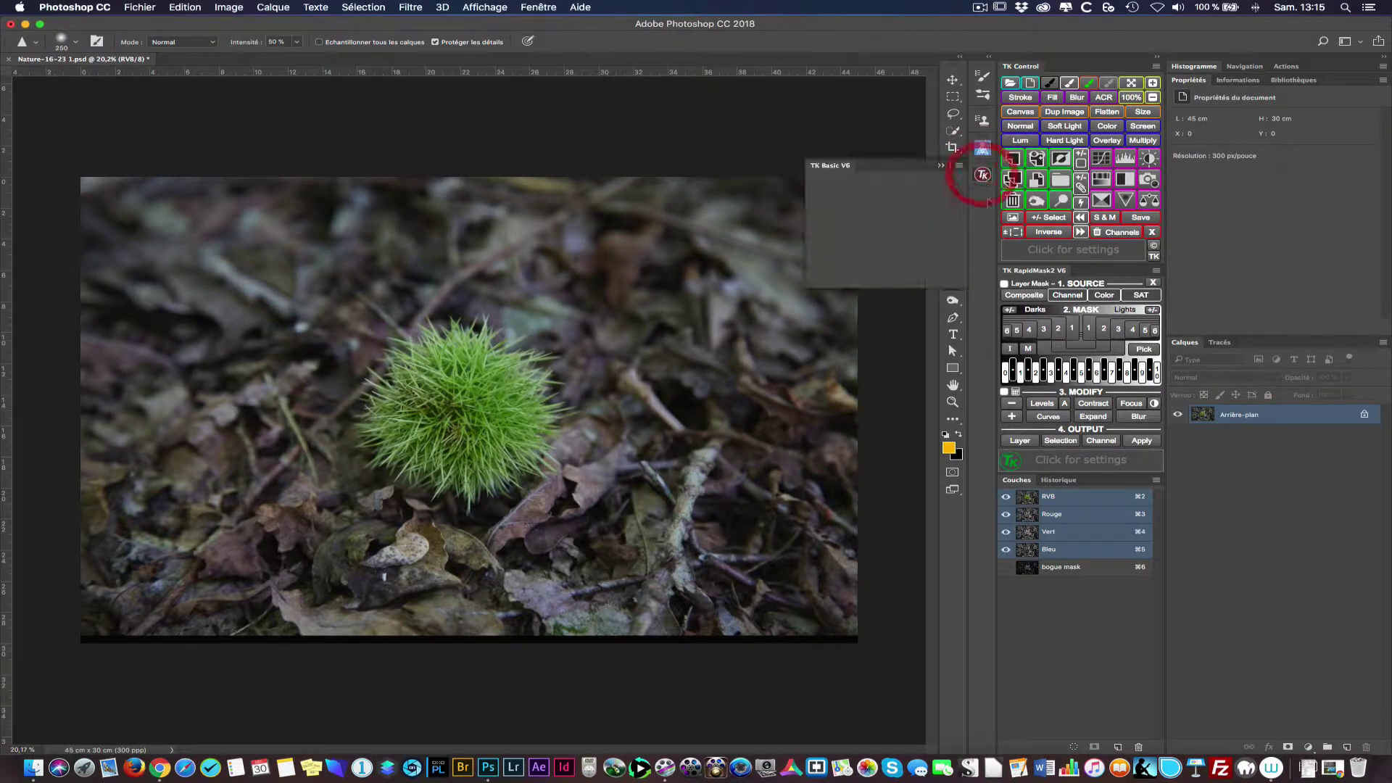
left_click_drag(904, 170, 777, 120)
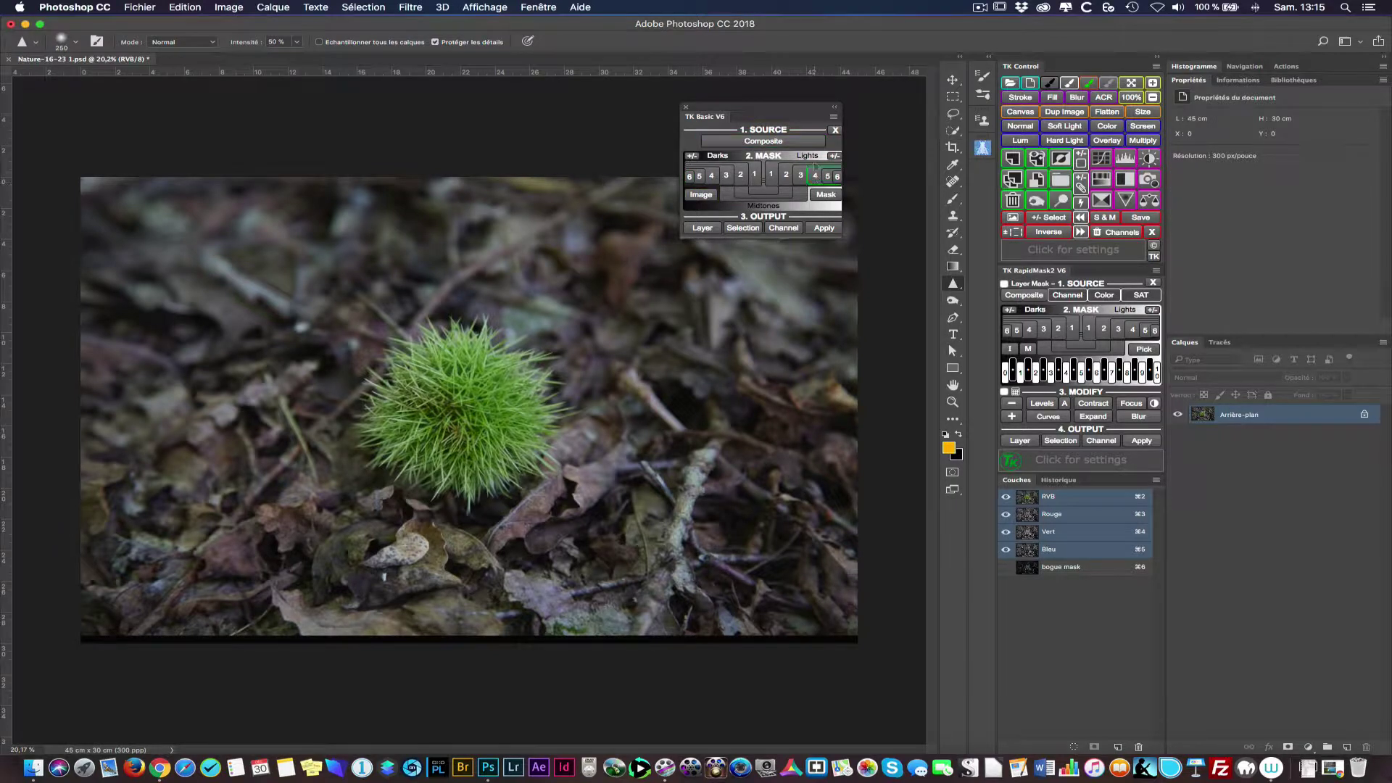
Step: Float the TK RapidMask2 V6 panel below TK Basic V6 and compare the layer output options of both panels
left_click_drag(1017, 274, 725, 267)
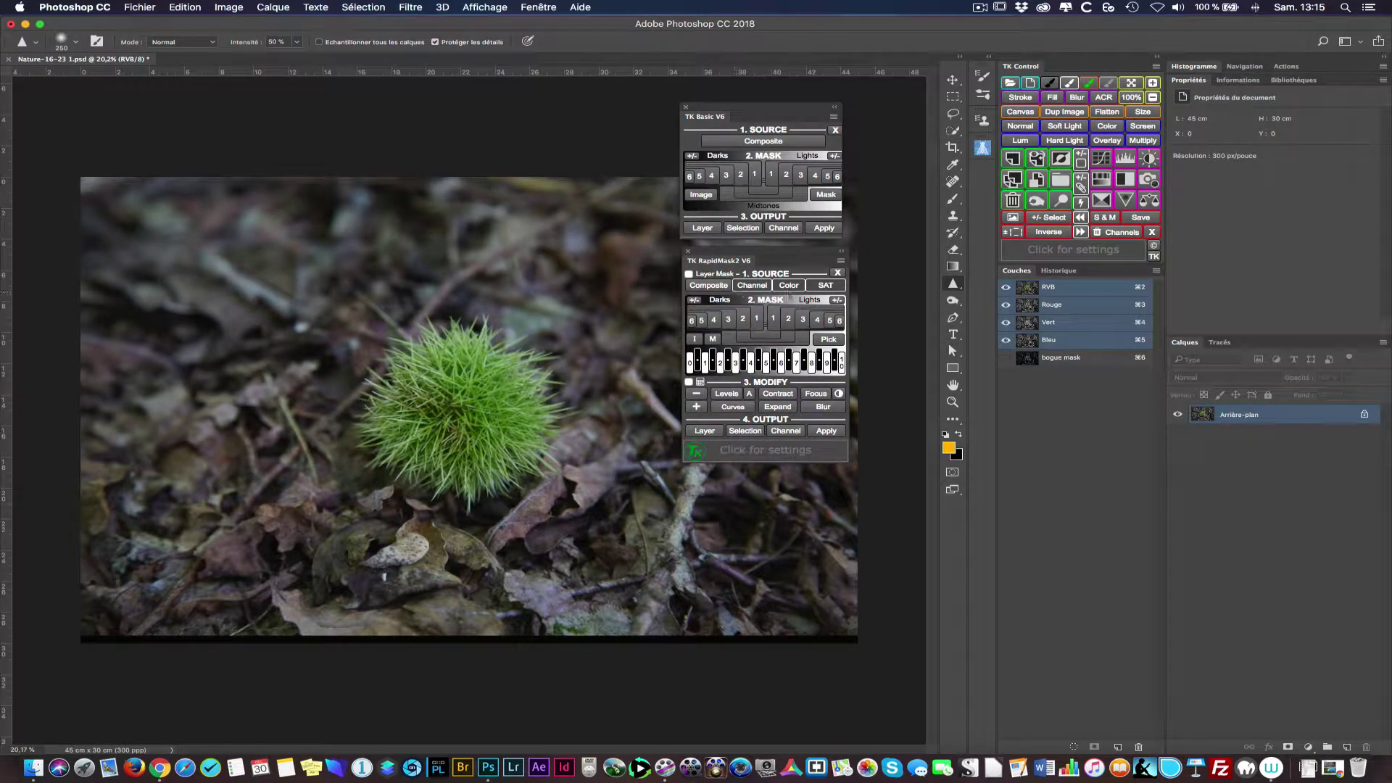
left_click(704, 431)
left_click(713, 431)
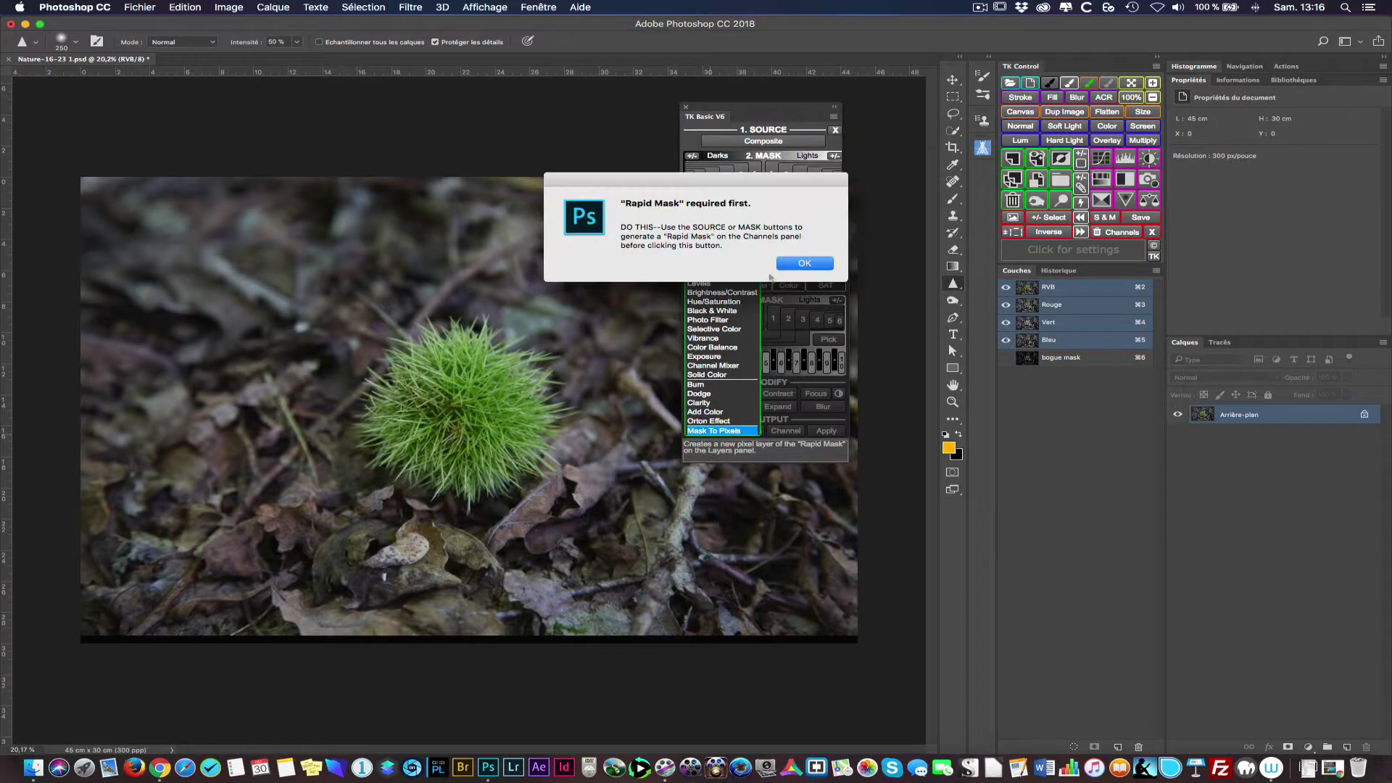
left_click(796, 263)
left_click(711, 229)
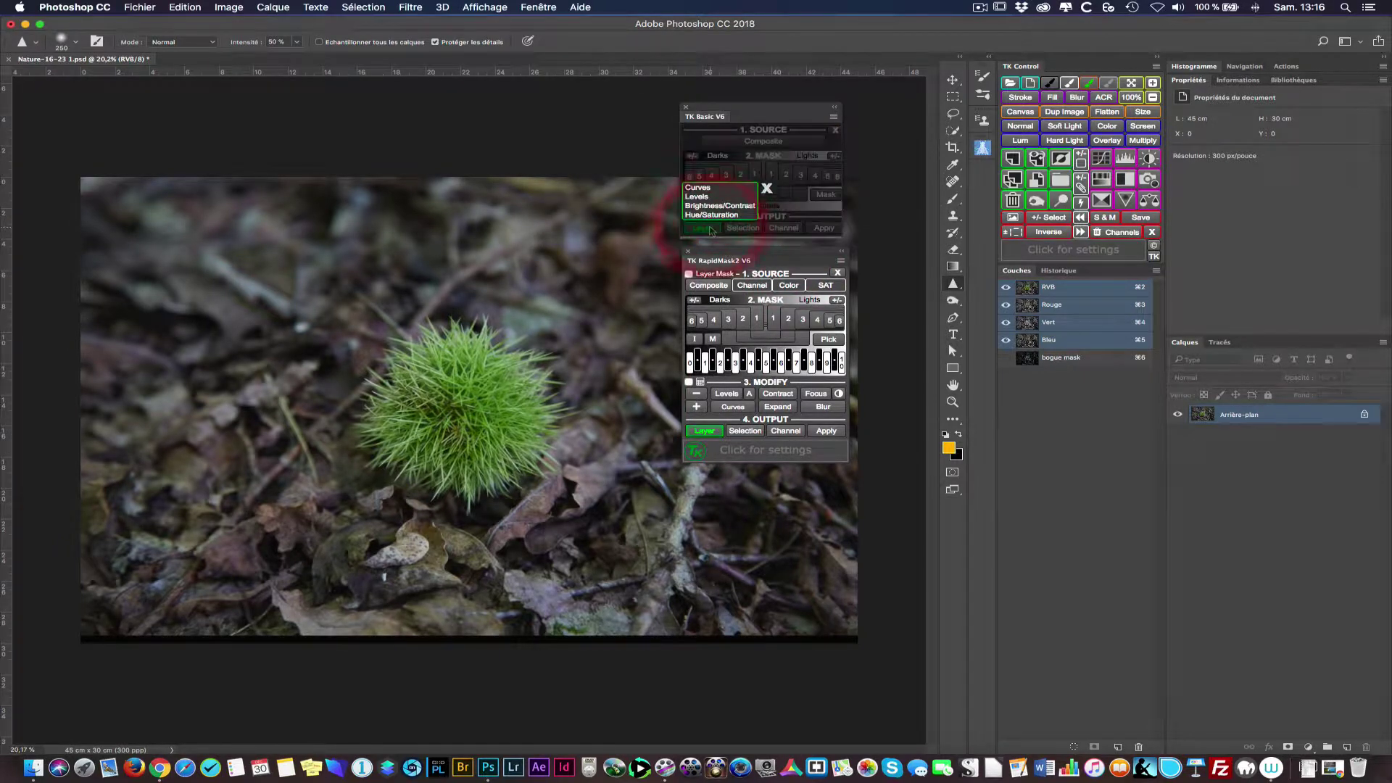
left_click(766, 189)
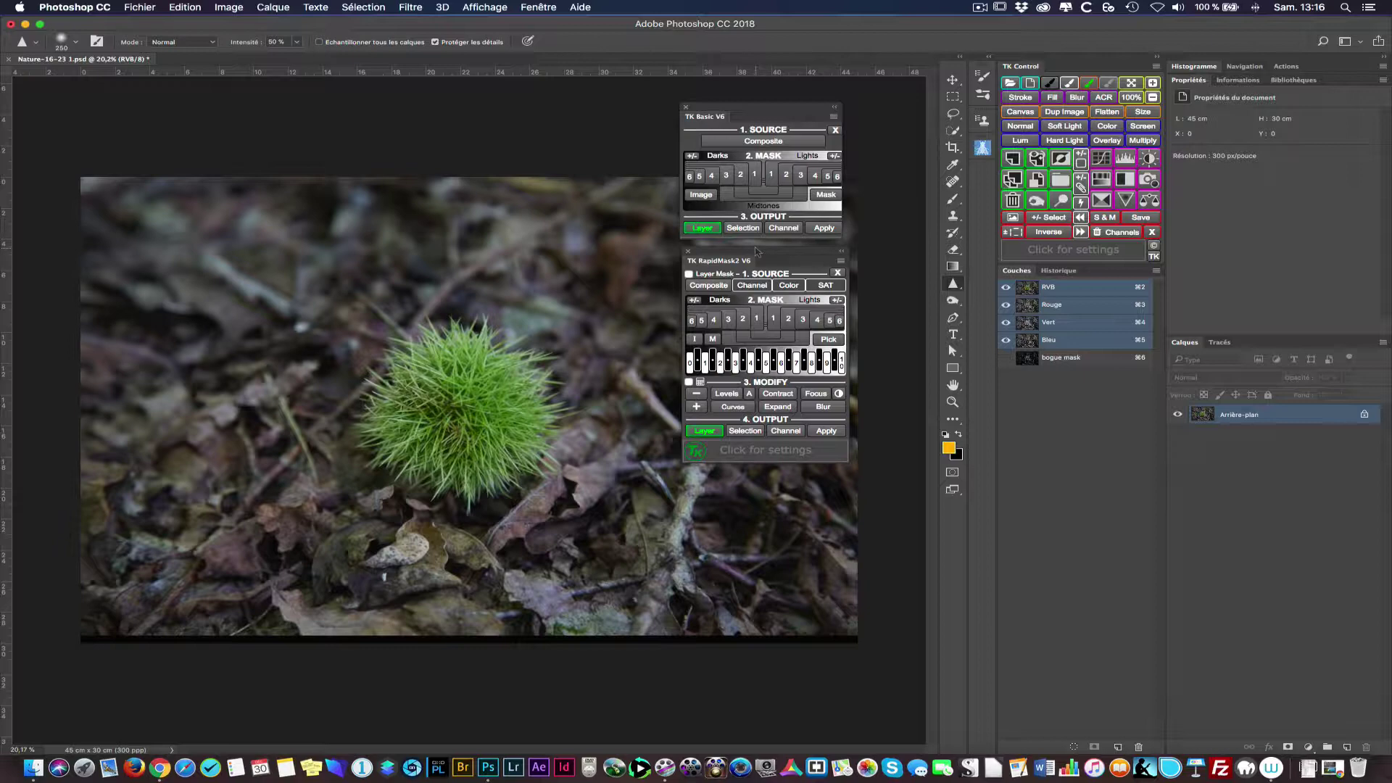
Step: Dock the TK RapidMask2 V6 panel back beneath TK Control and shift the floating TK Basic V6 panel slightly
left_click(743, 286)
left_click_drag(716, 265, 1072, 249)
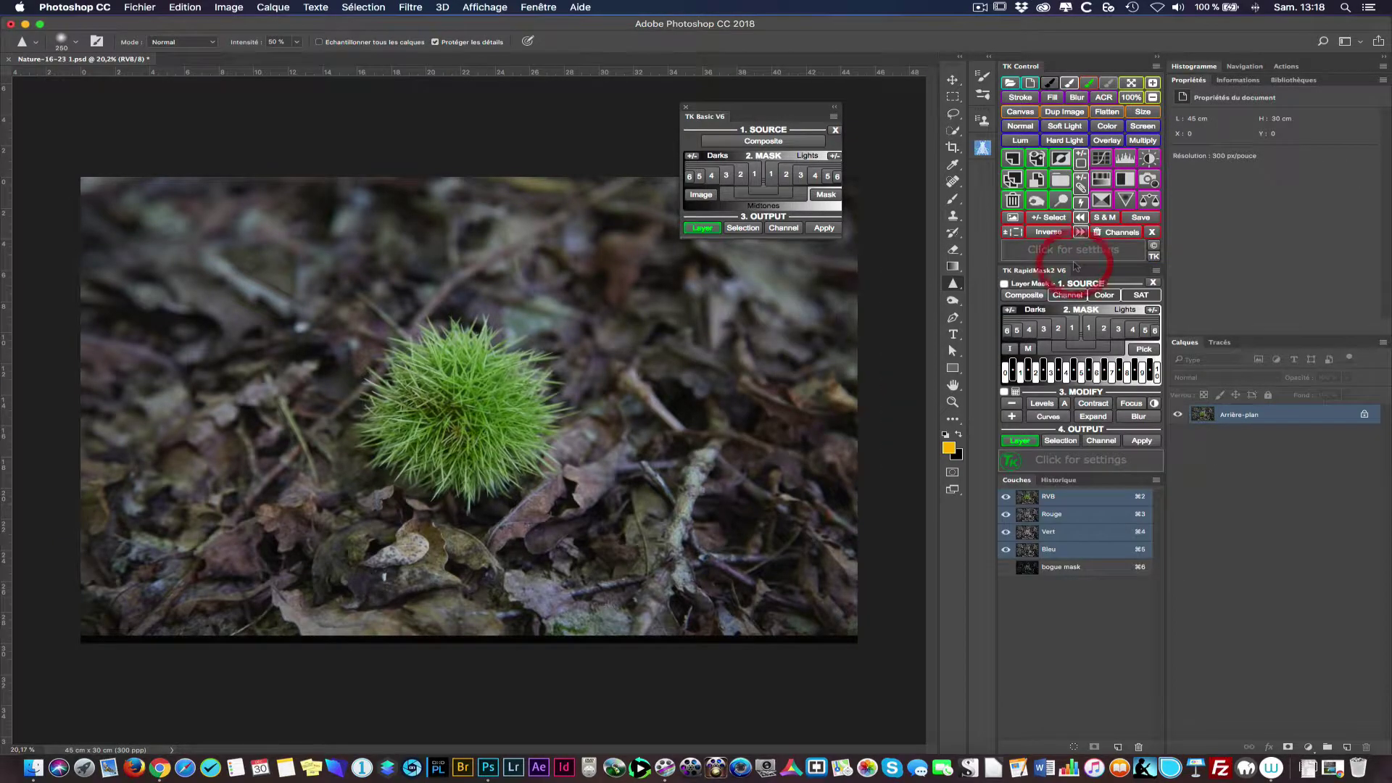
left_click_drag(776, 116, 797, 110)
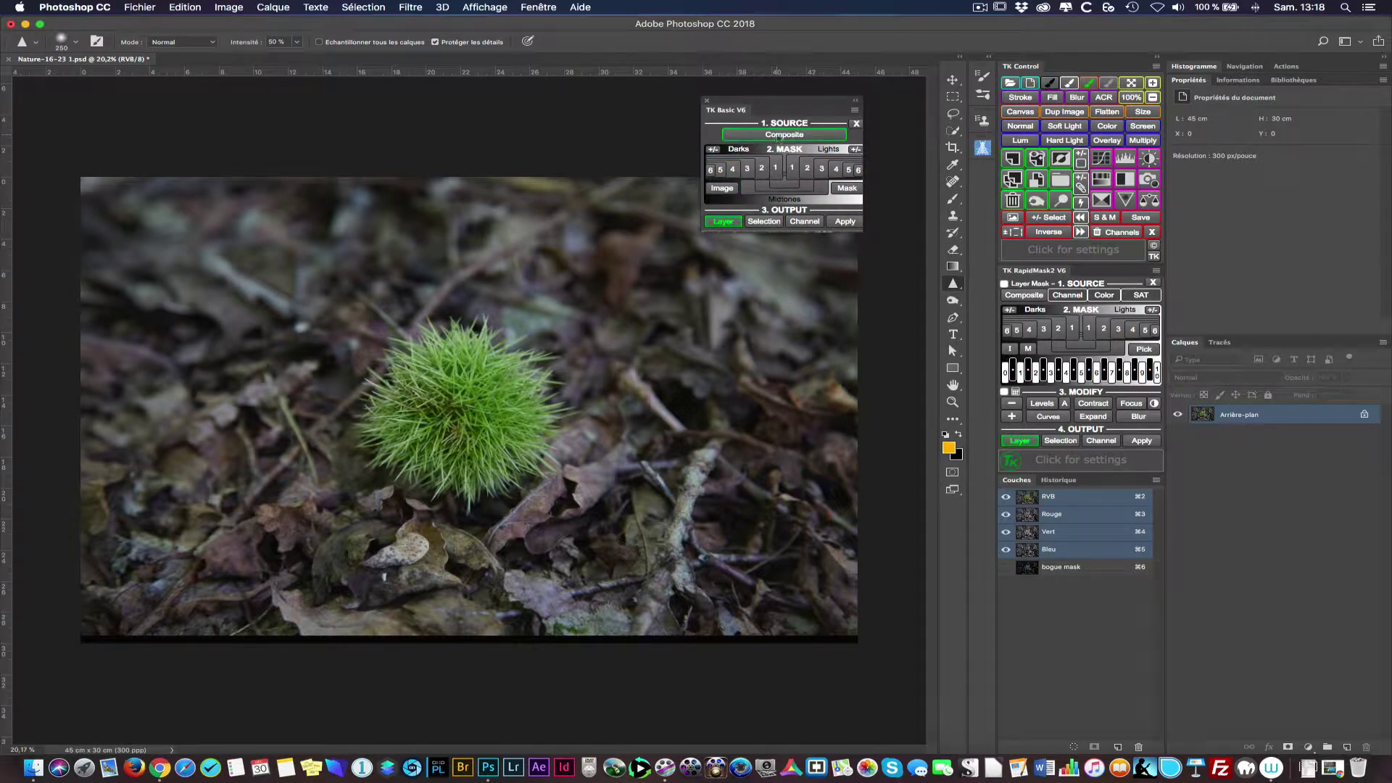
Step: Generate a Rapid Mask from the Composite source in TK Basic V6 and preview Lights masks 2, 3, 4, 6 and 1
left_click(777, 137)
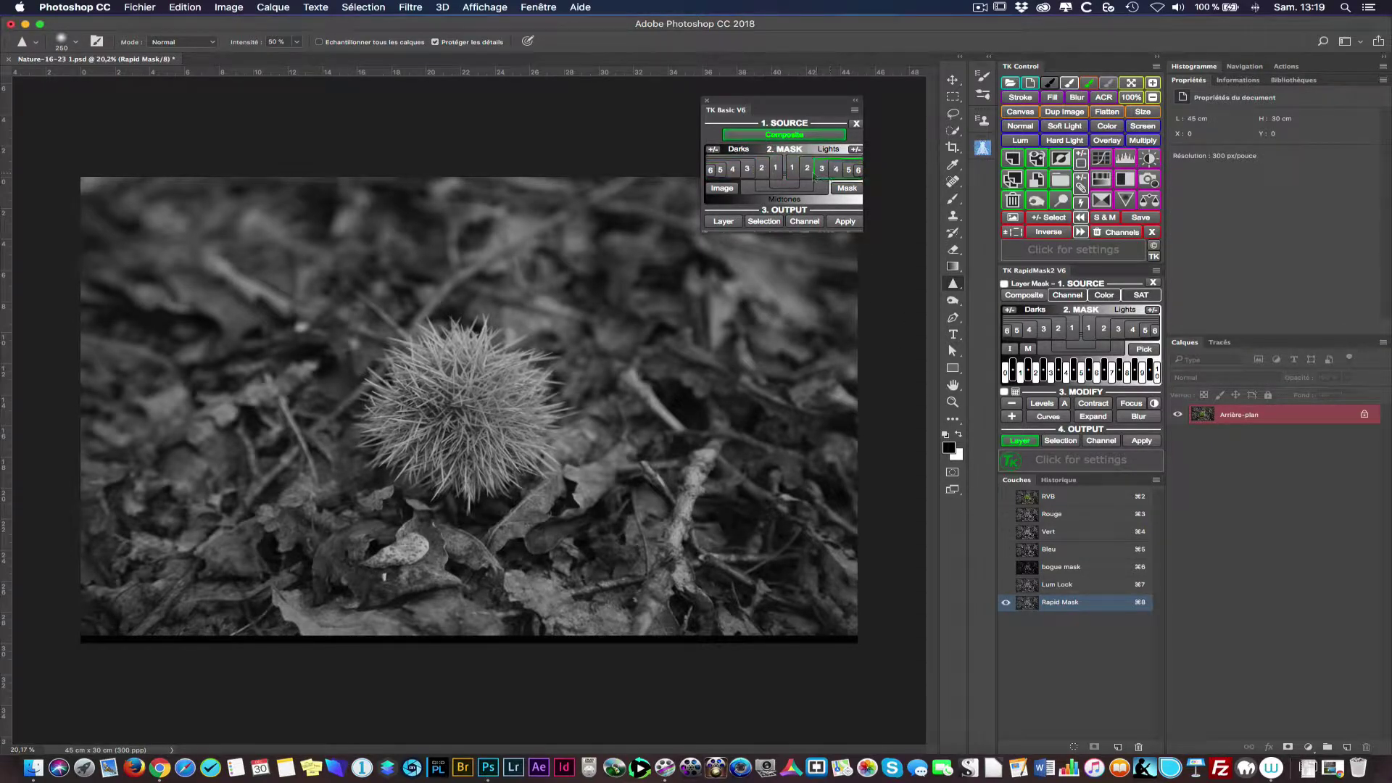
left_click(807, 170)
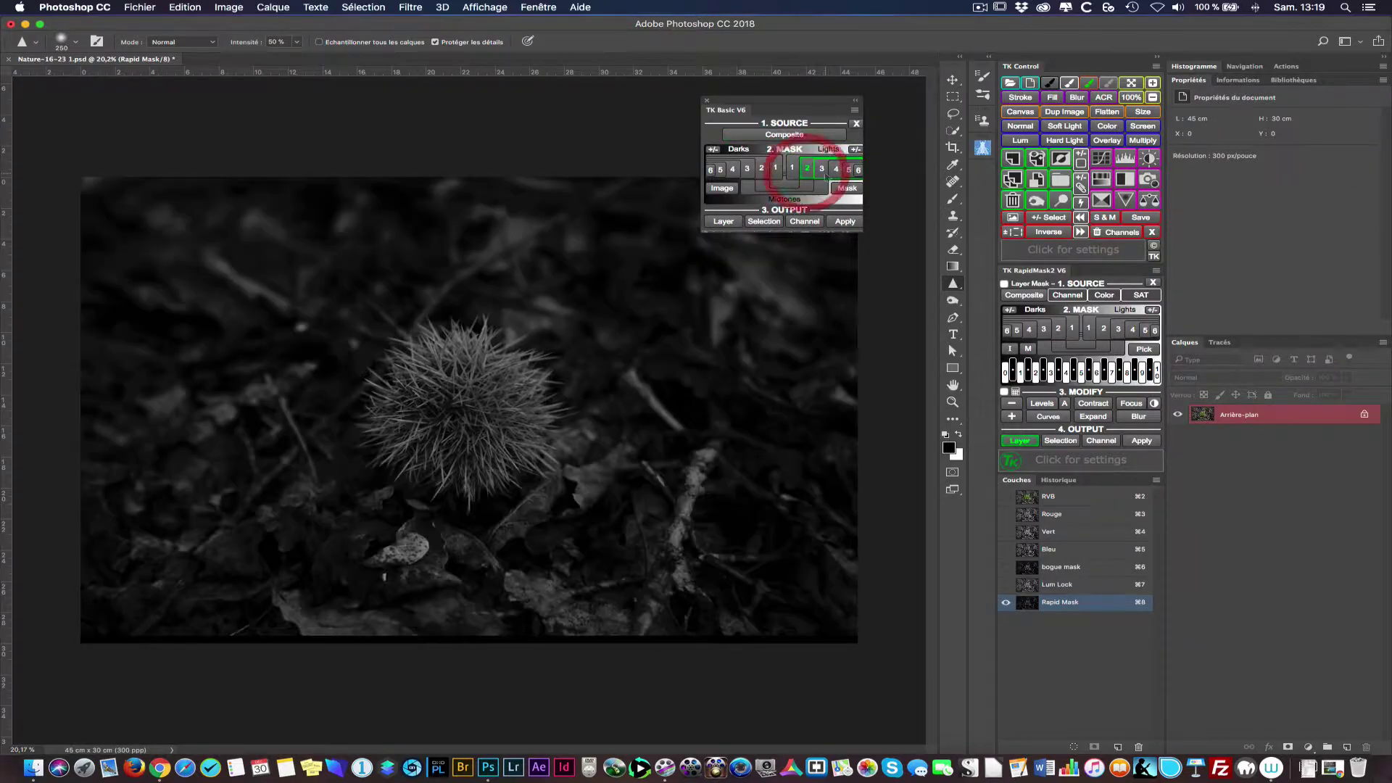
left_click(821, 170)
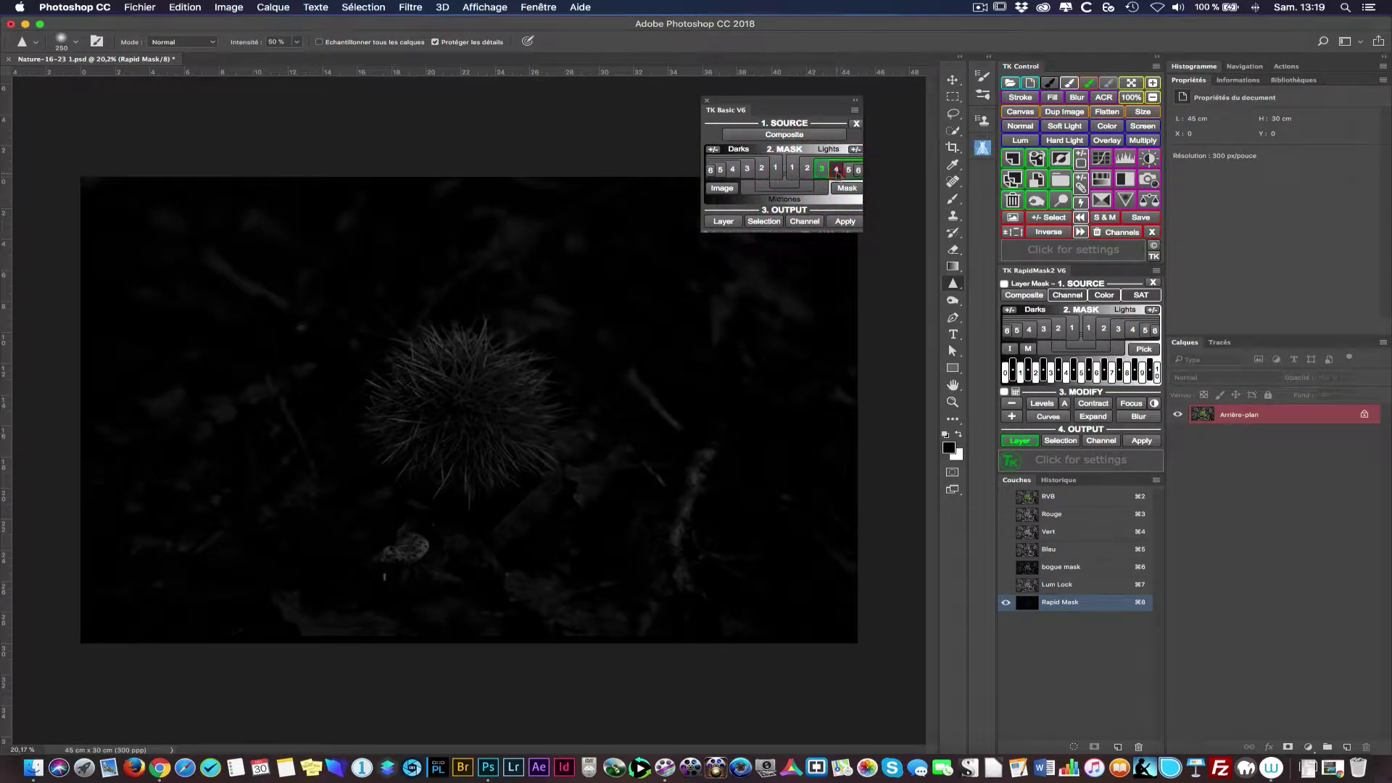
left_click(836, 172)
left_click(858, 174)
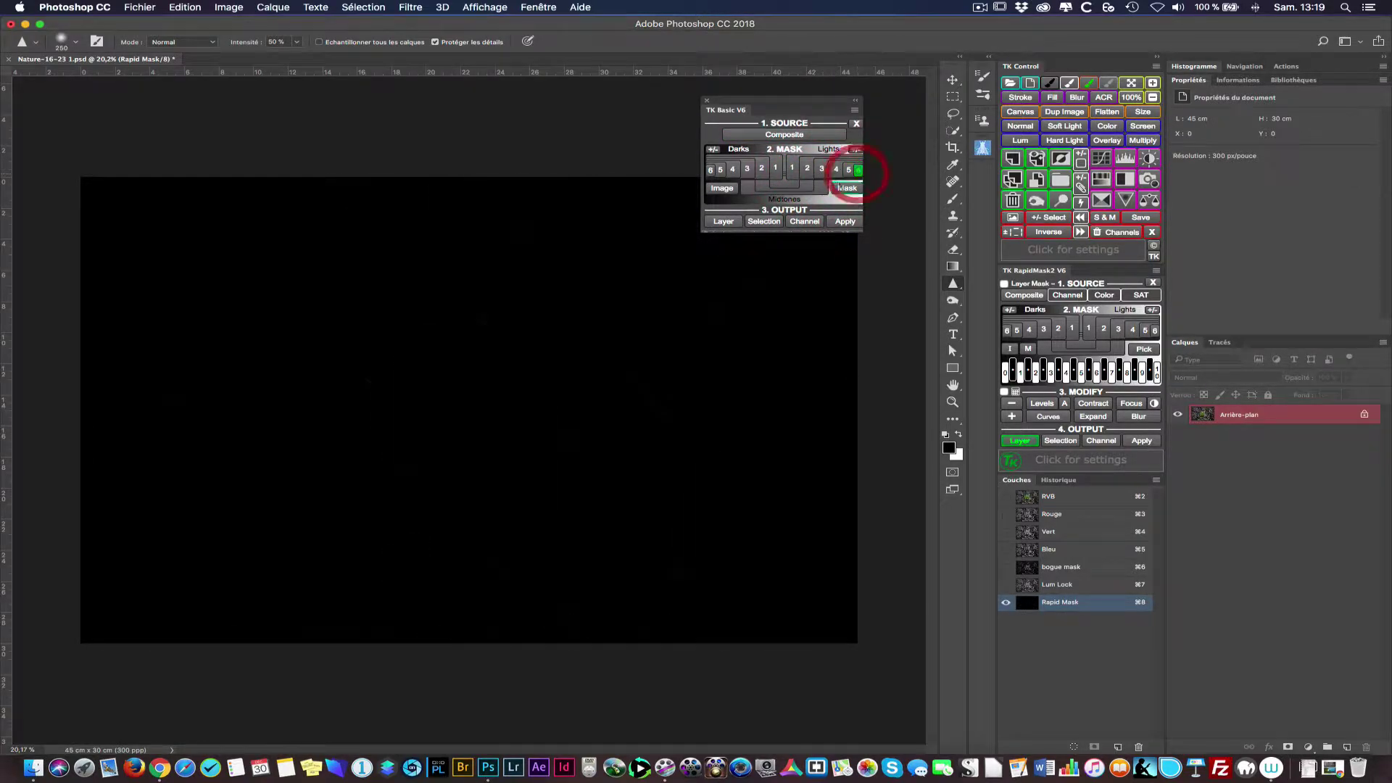
left_click(790, 172)
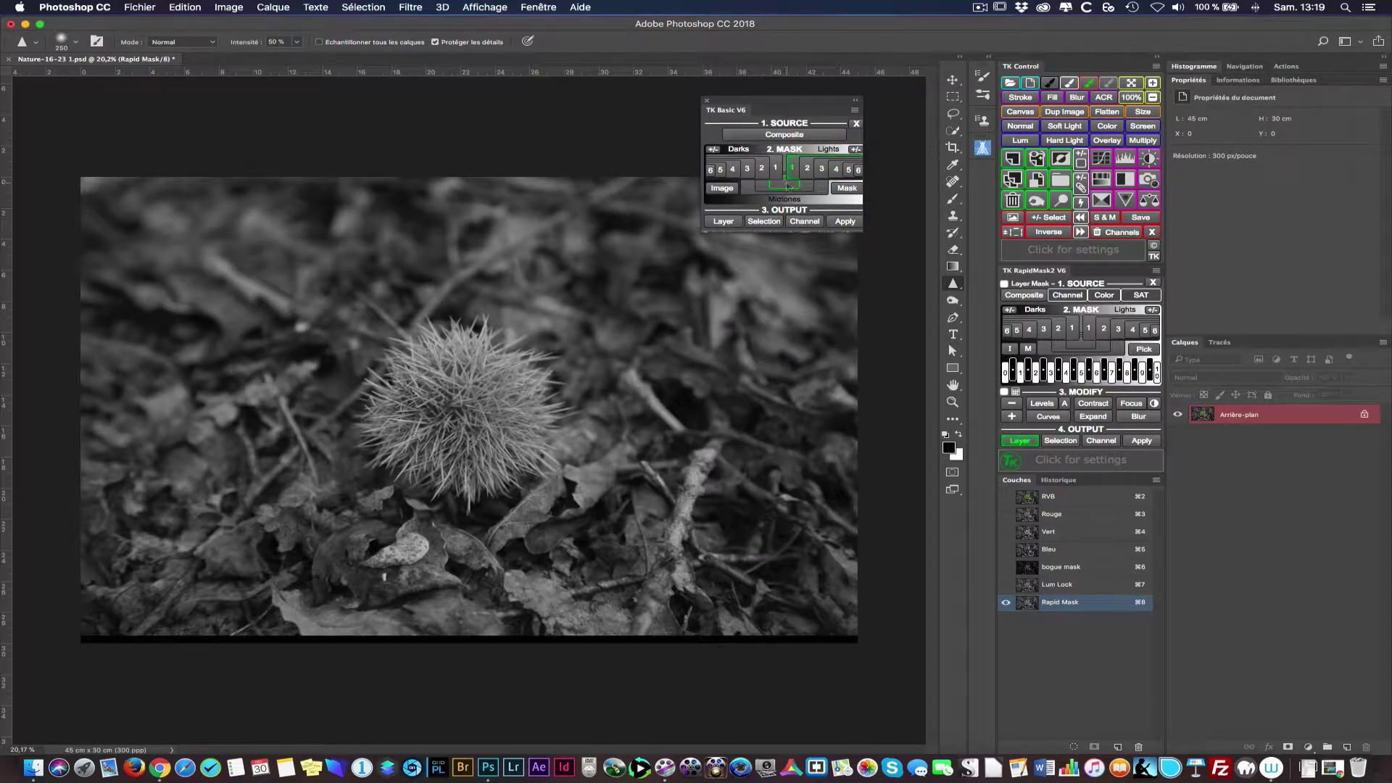
Step: Preview the three Midtones masks, followed by Darks masks 1, 2 and 3
left_click(782, 187)
left_click(802, 186)
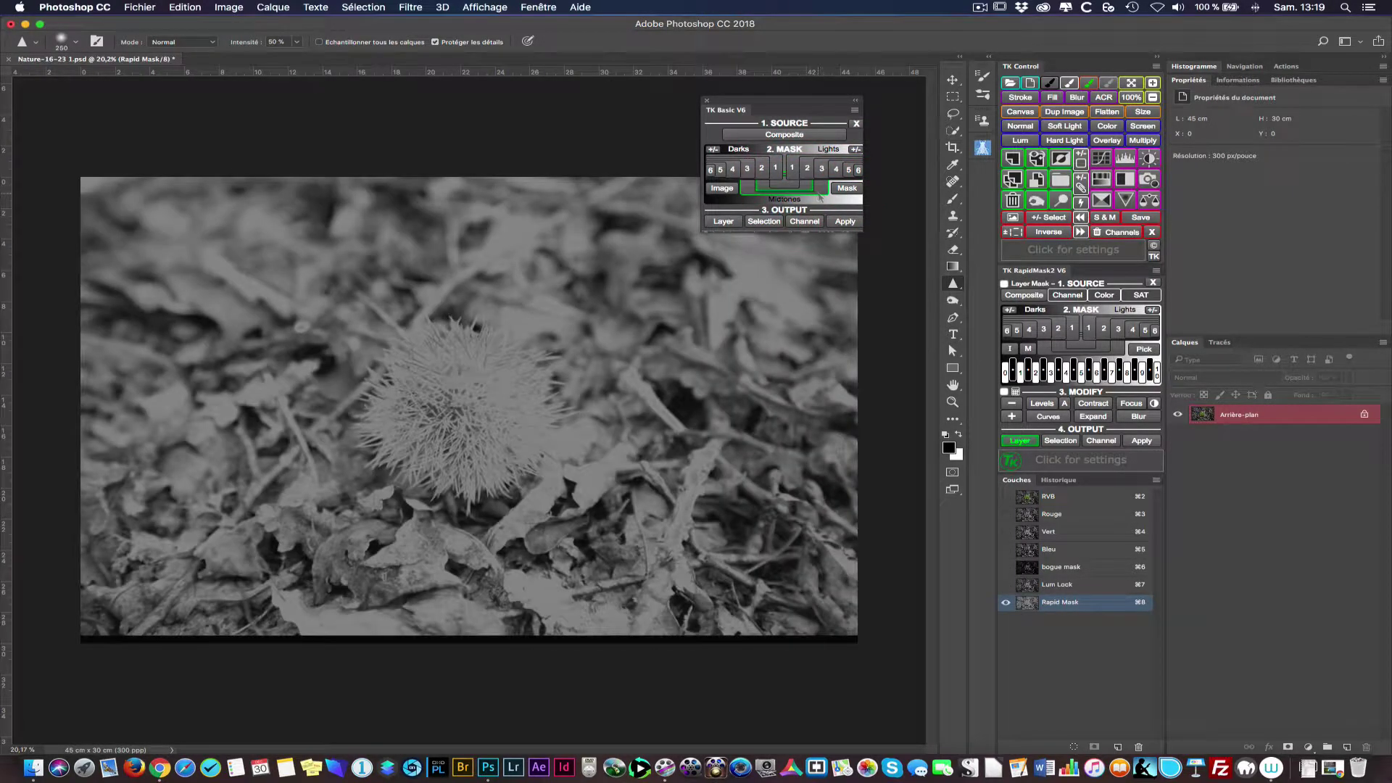
left_click(821, 191)
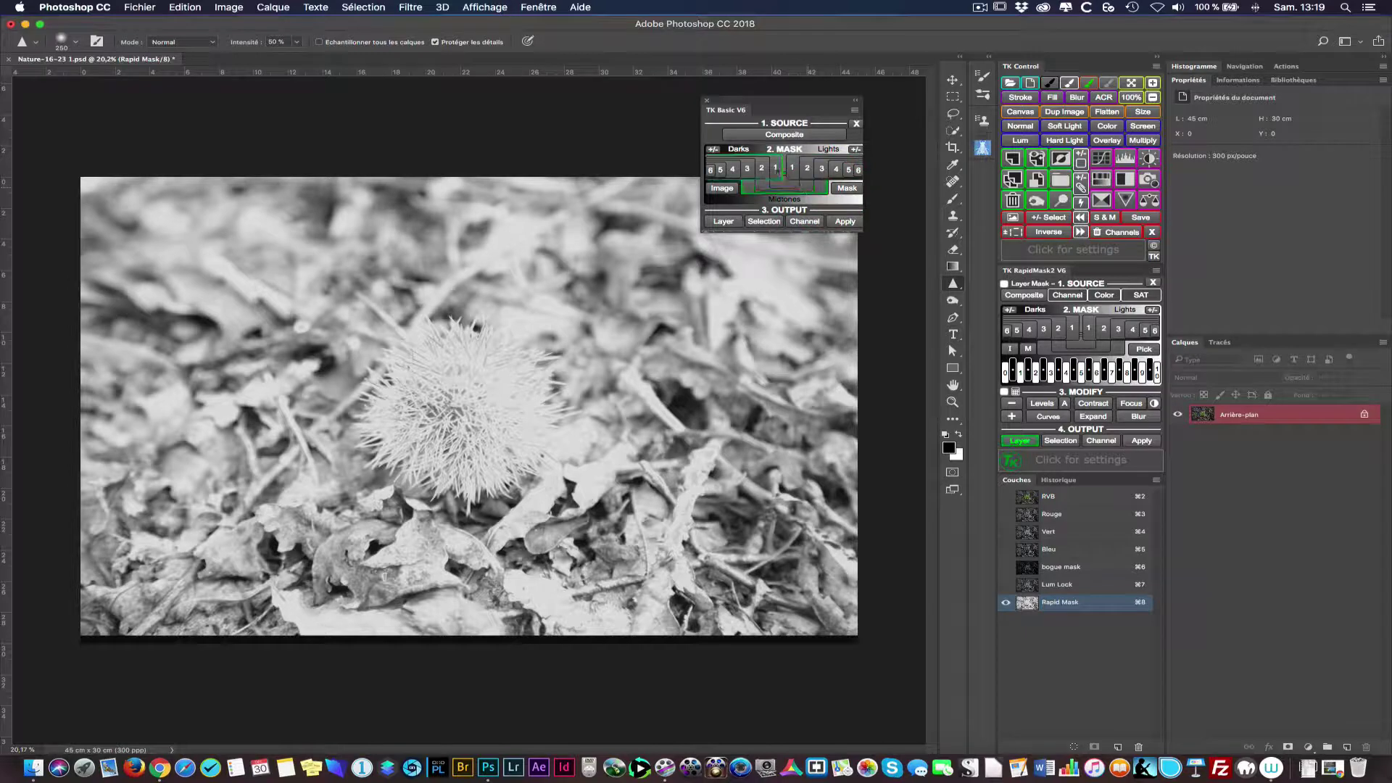
left_click(777, 170)
left_click(761, 169)
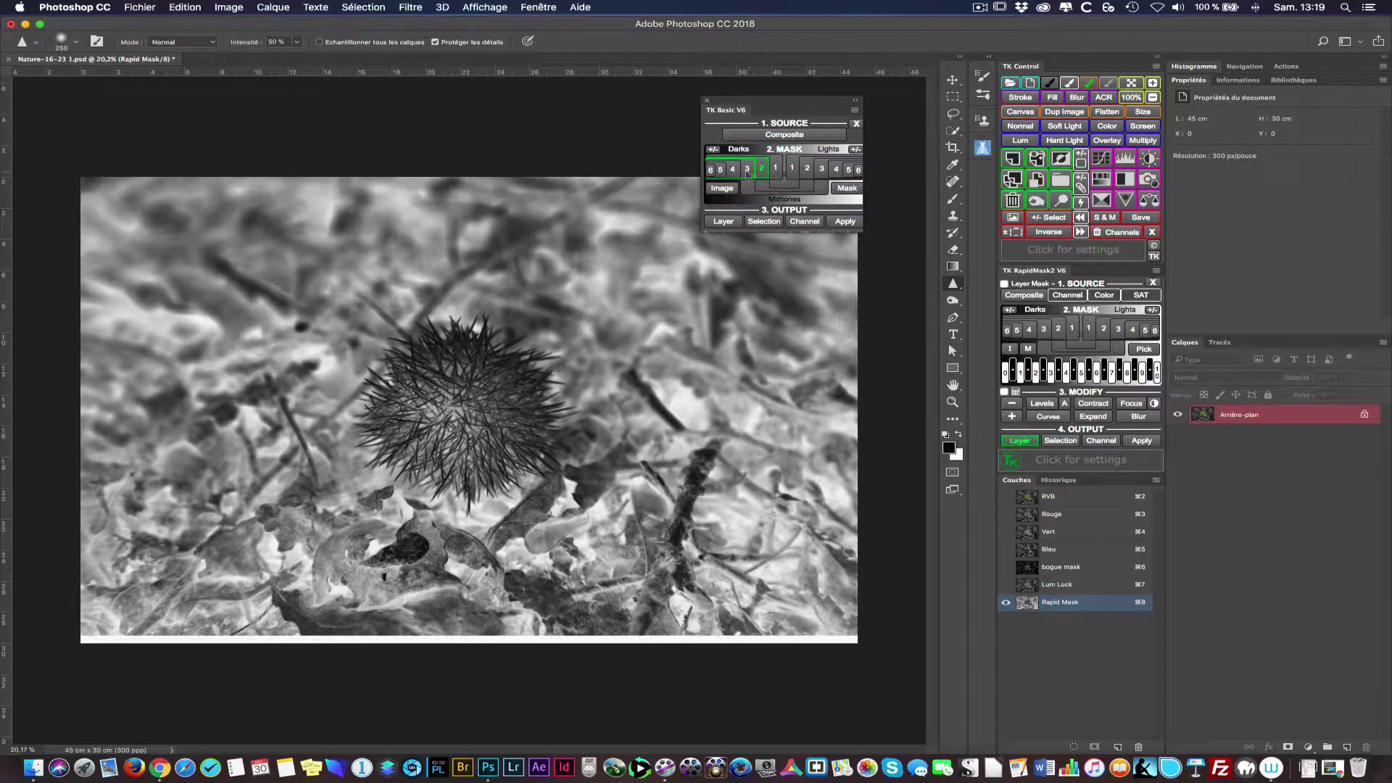
left_click(745, 170)
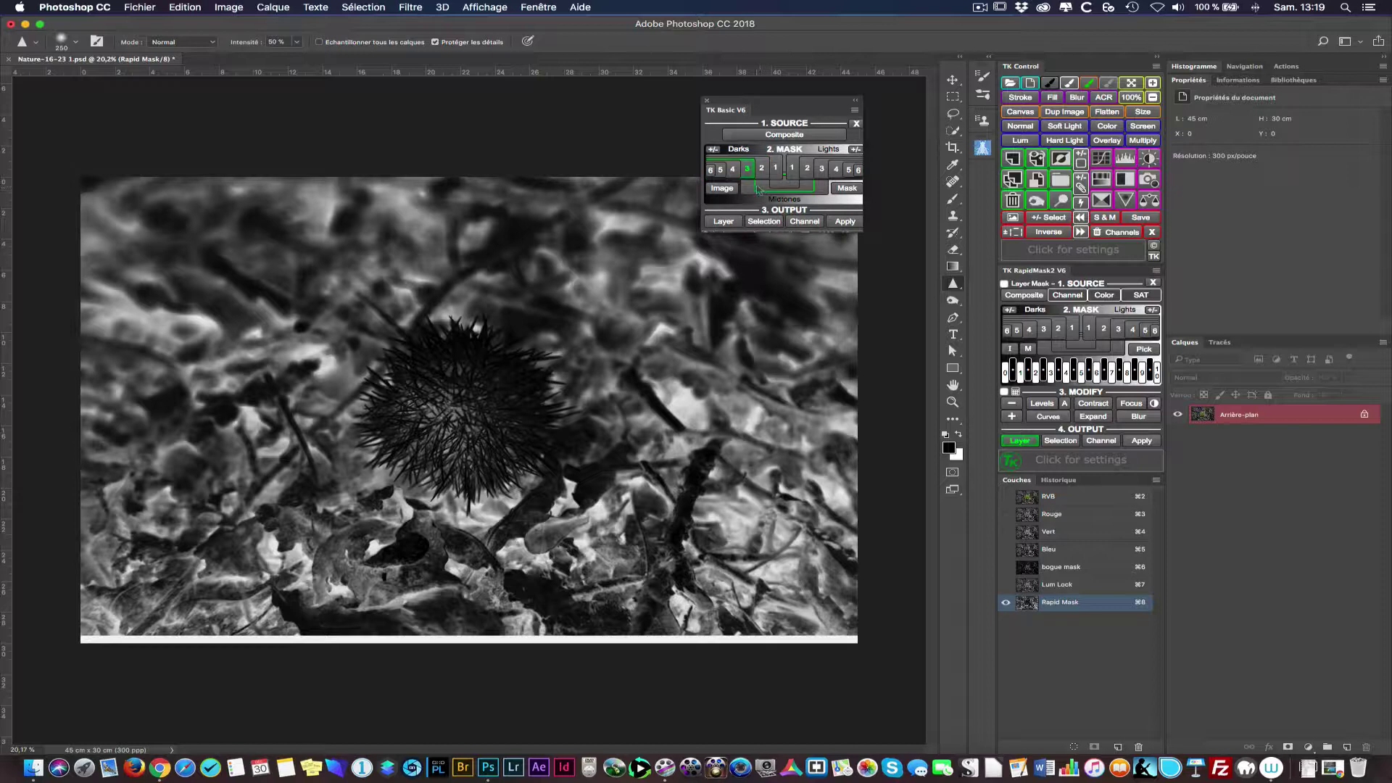
Step: Generate the second Midtones mask and compare it with the photo by alternating between the image and mask views
left_click(758, 190)
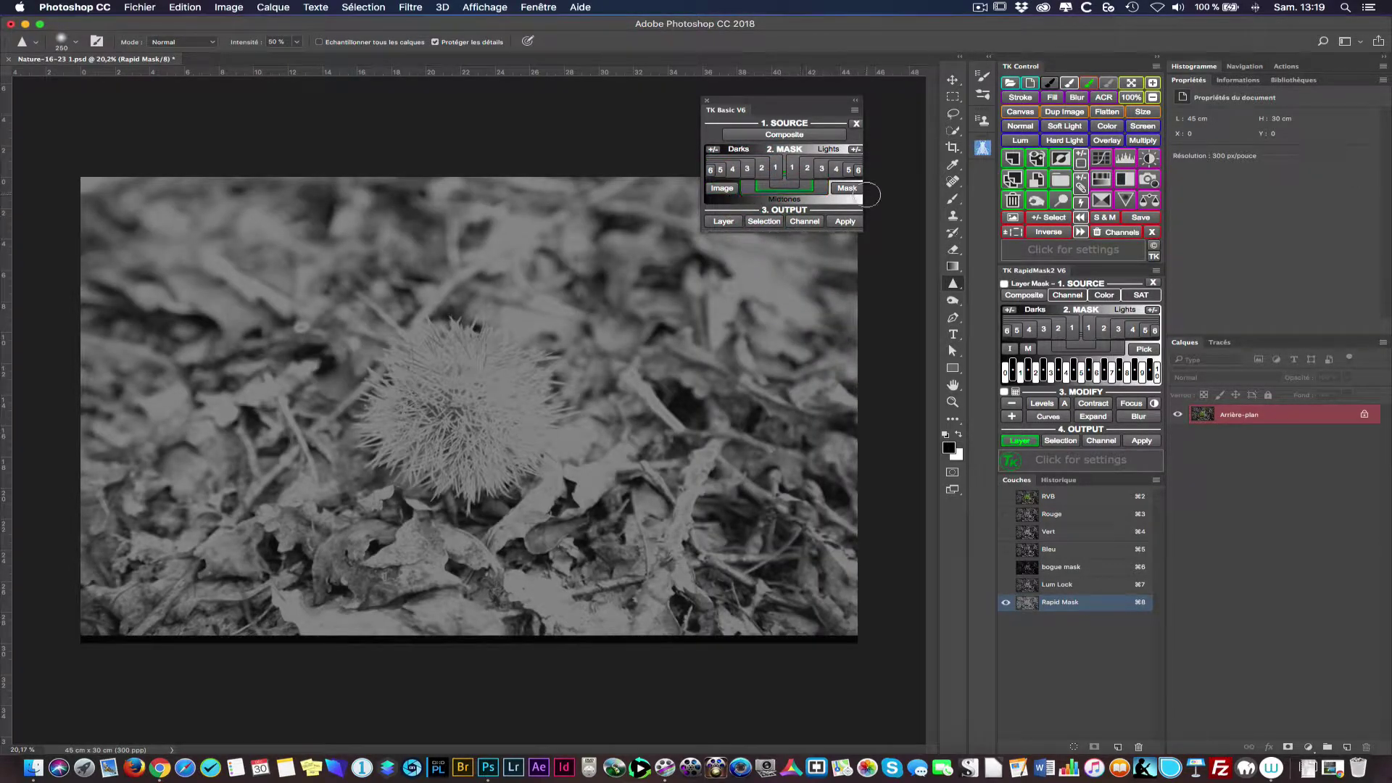
left_click(721, 188)
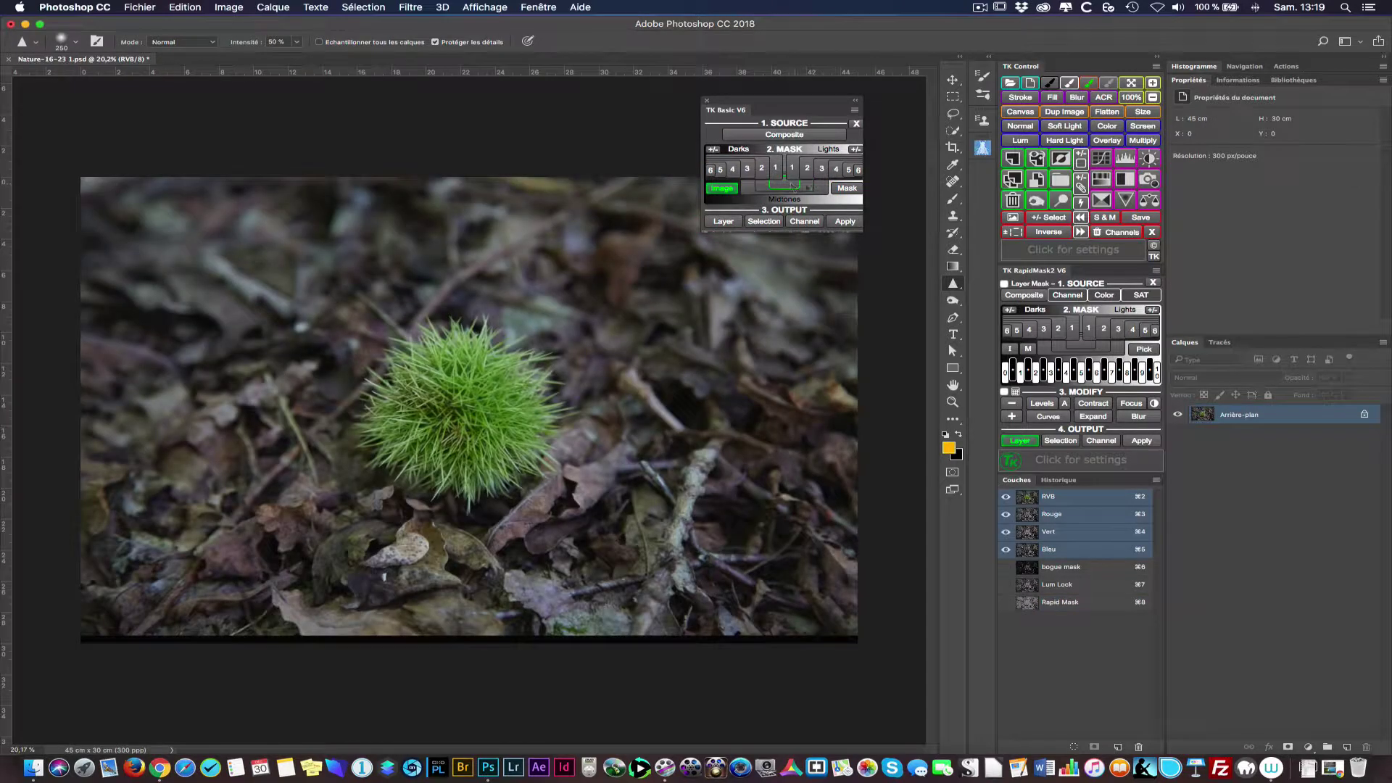
left_click(843, 188)
left_click(724, 187)
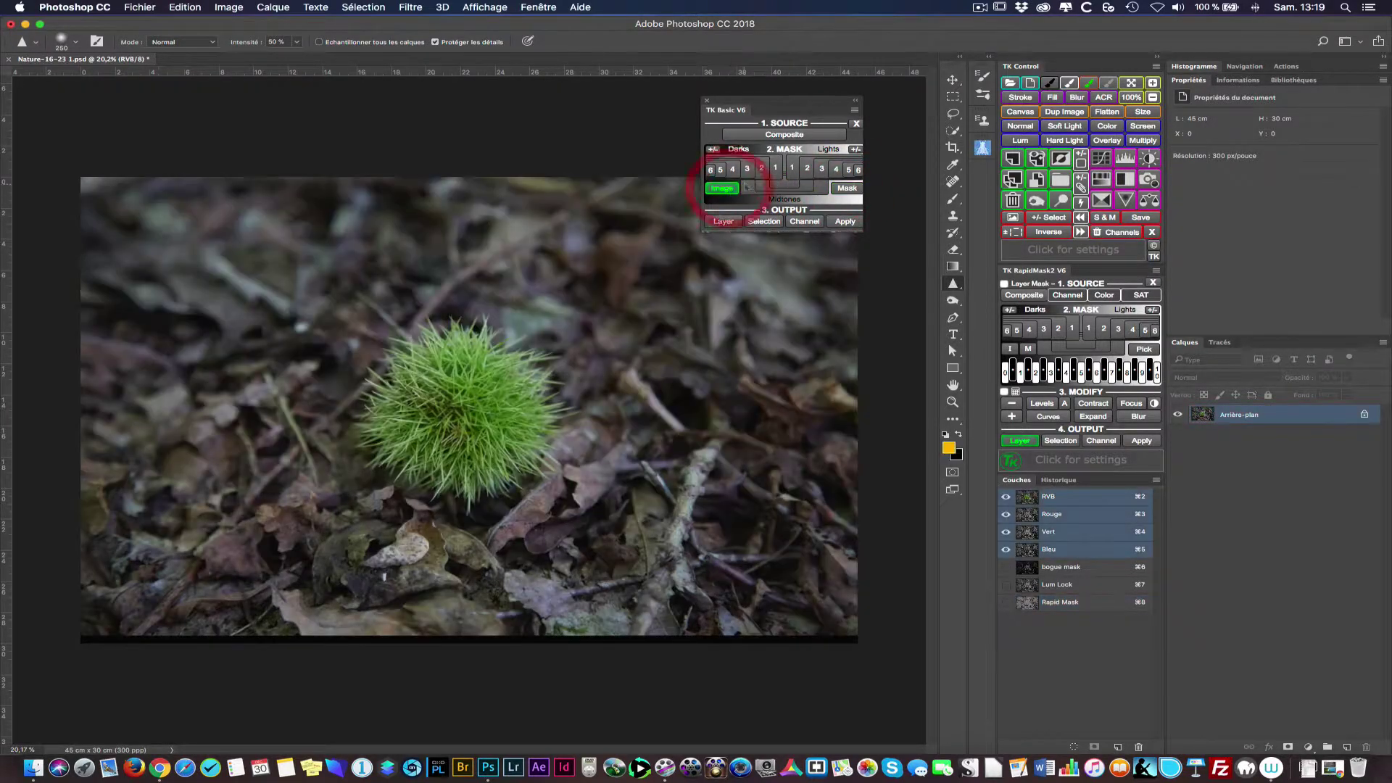
left_click(845, 187)
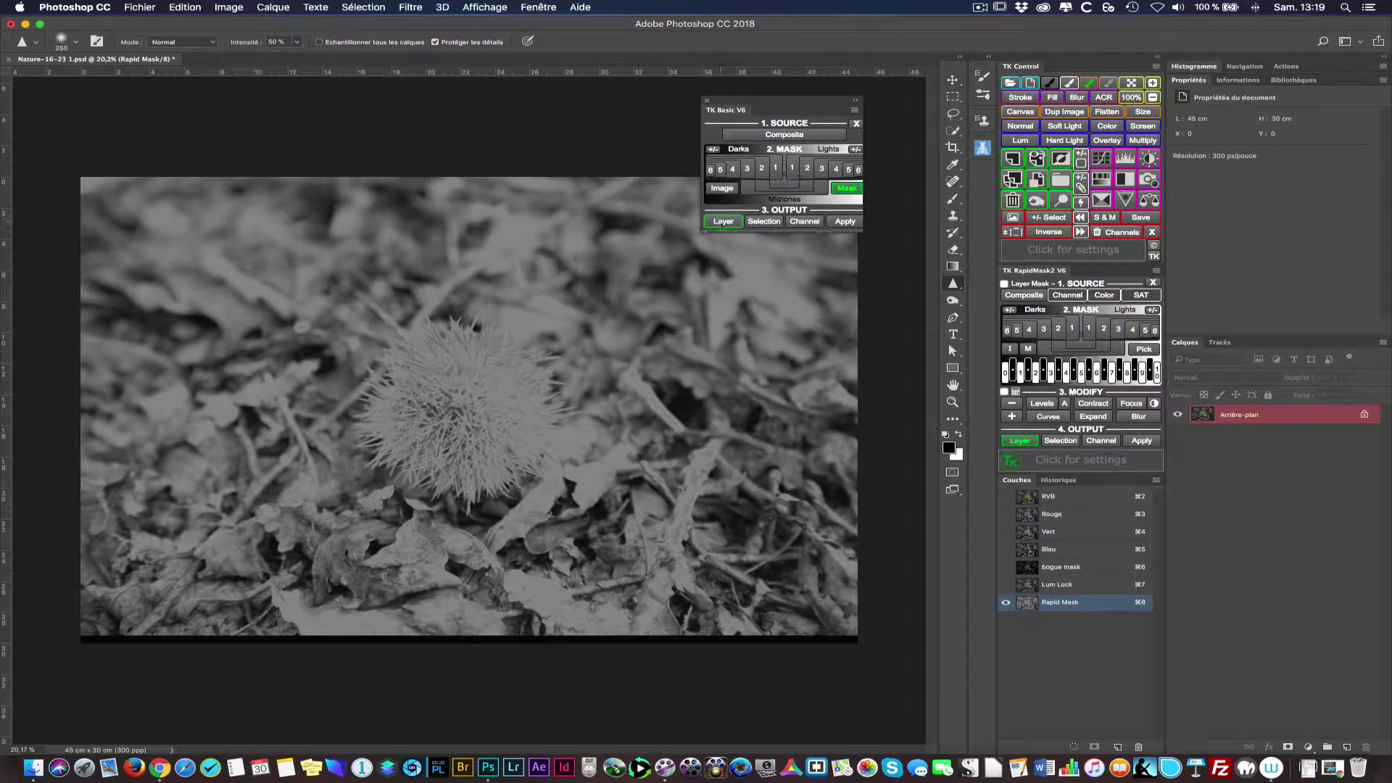
Step: Output the Midtones mask to a Levels adjustment layer and check its layer mask on the canvas before returning to the image
left_click(723, 223)
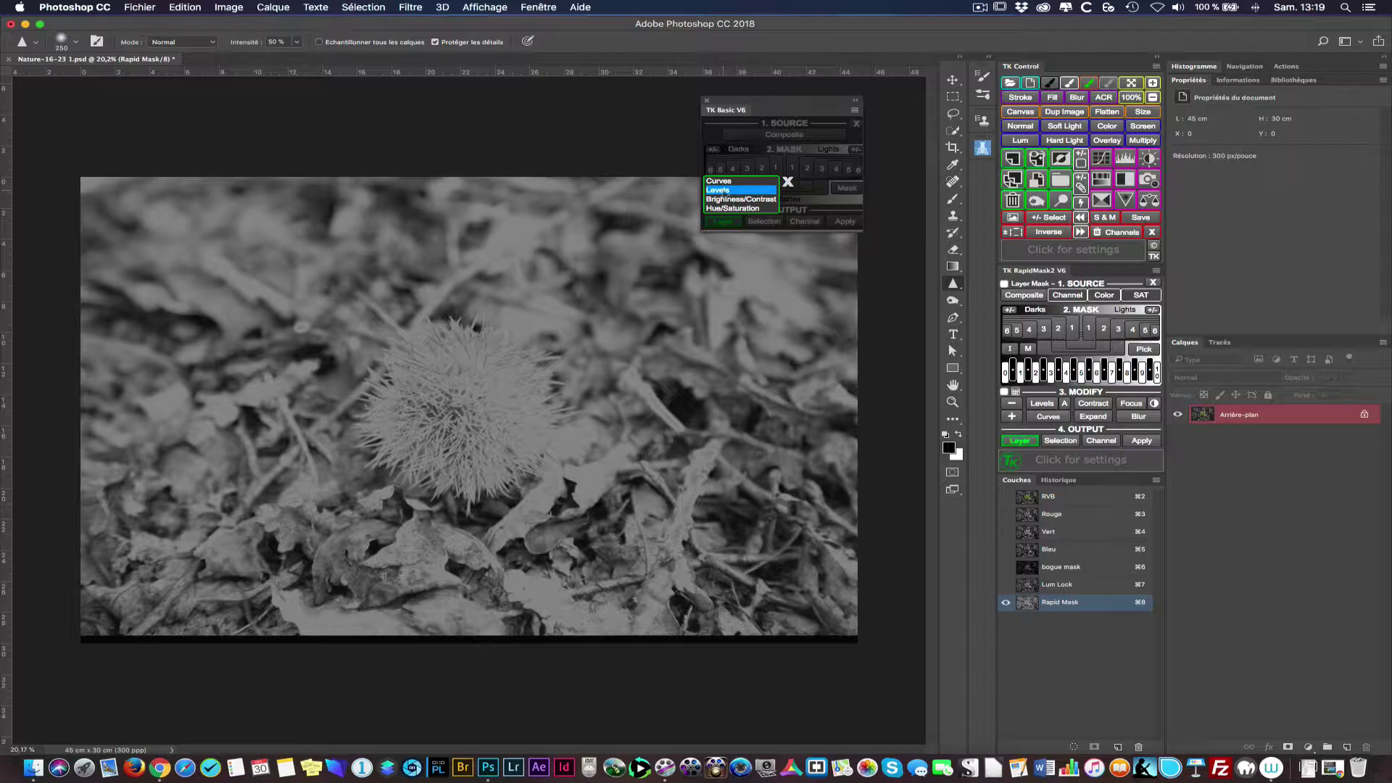
left_click(723, 190)
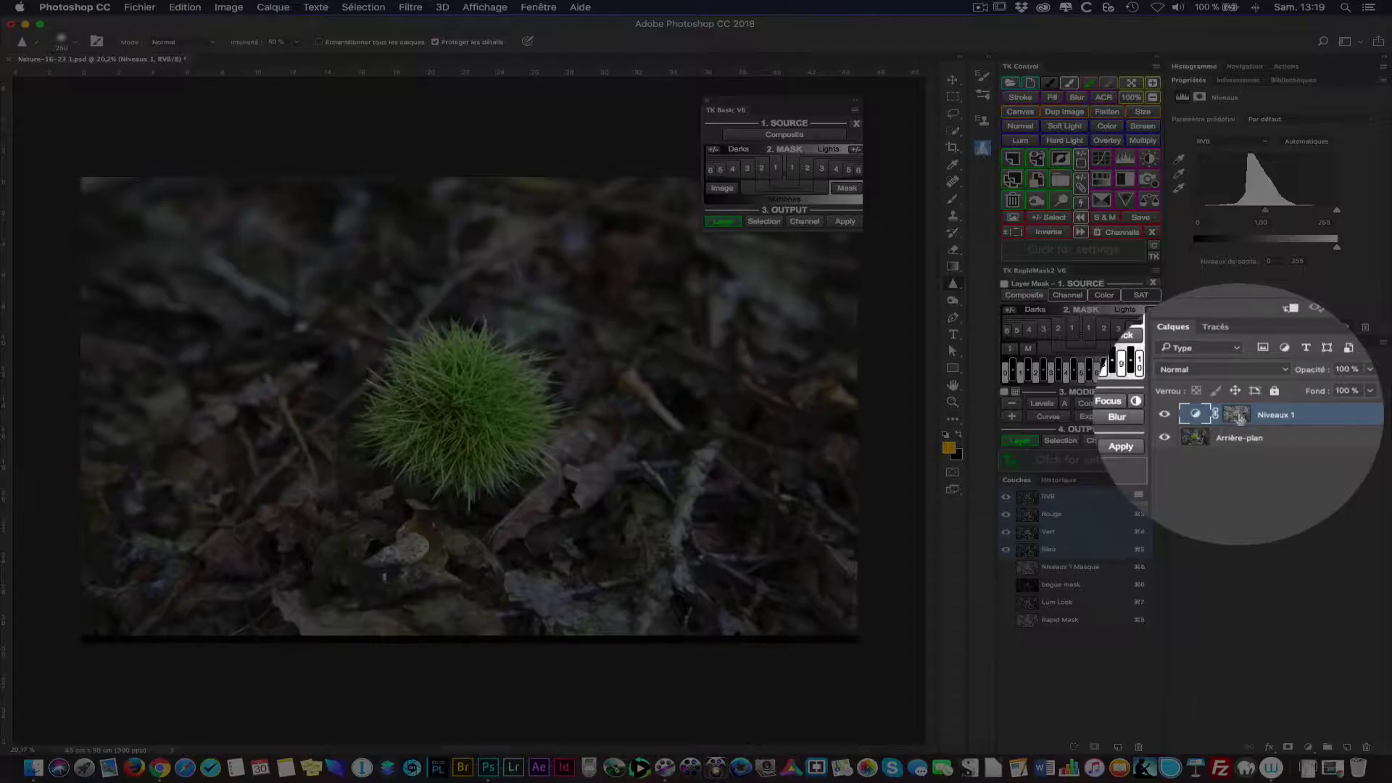
left_click(1239, 416, "alt")
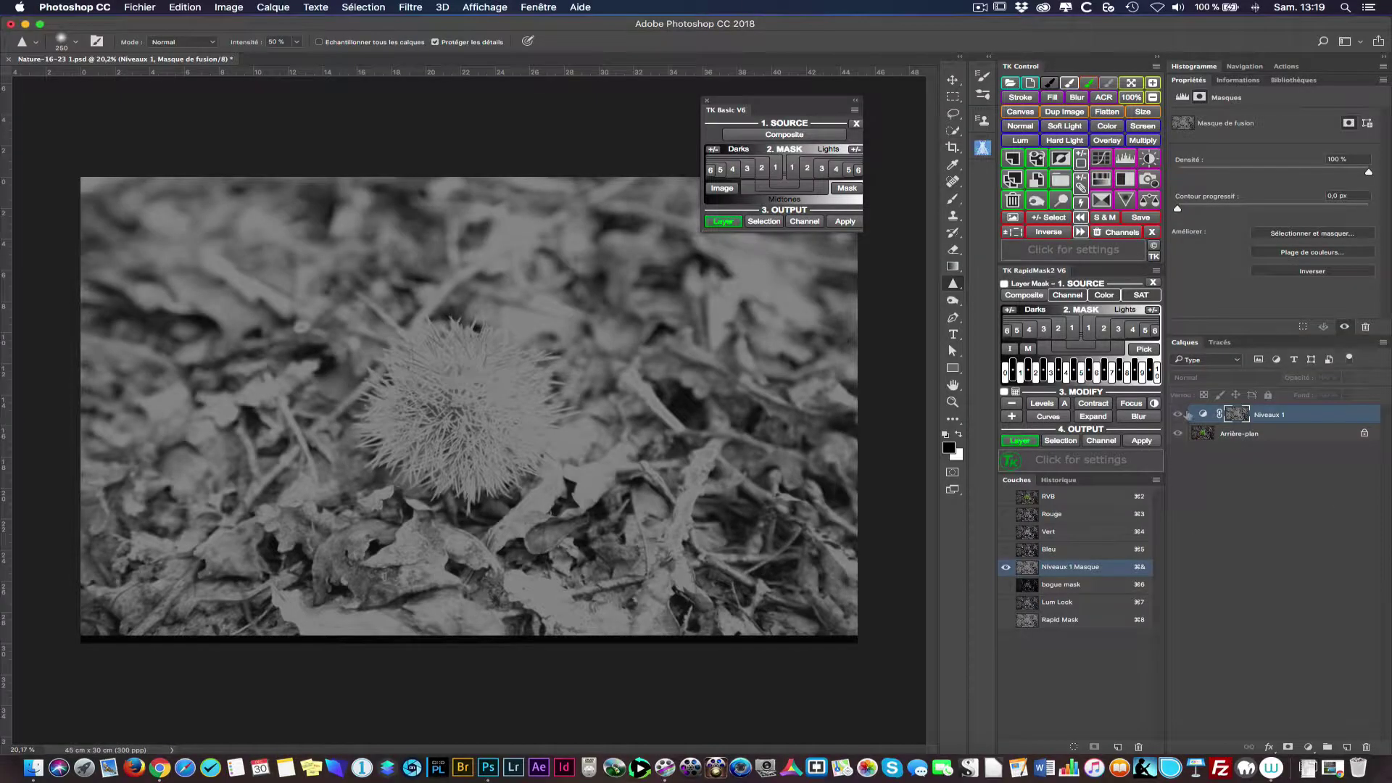
left_click(1234, 414, "alt")
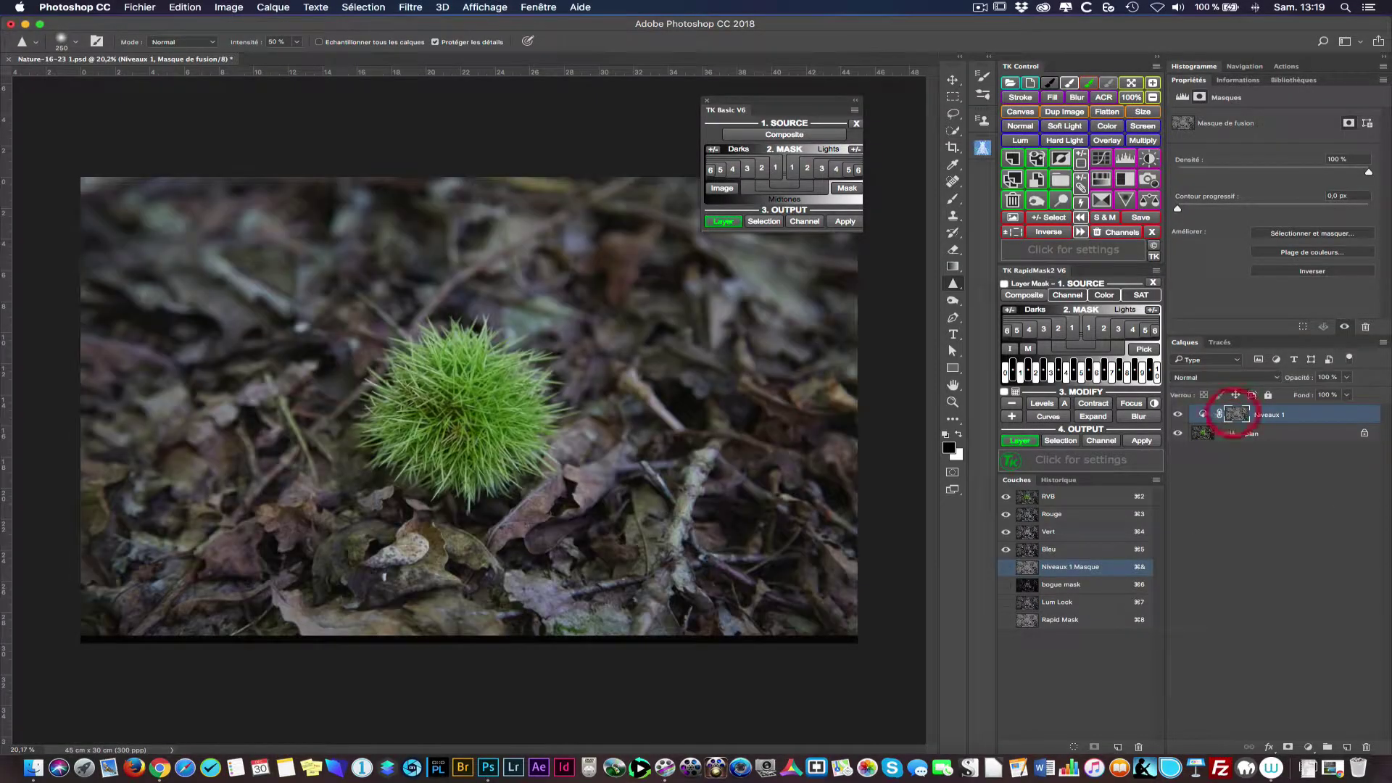
Step: Set the Levels adjustment layer's input values to 33, 1.26 and 202, and compare the image with the layer hidden and shown
left_click(1203, 414)
left_click_drag(1193, 211, 1211, 211)
left_click_drag(1335, 211, 1252, 211)
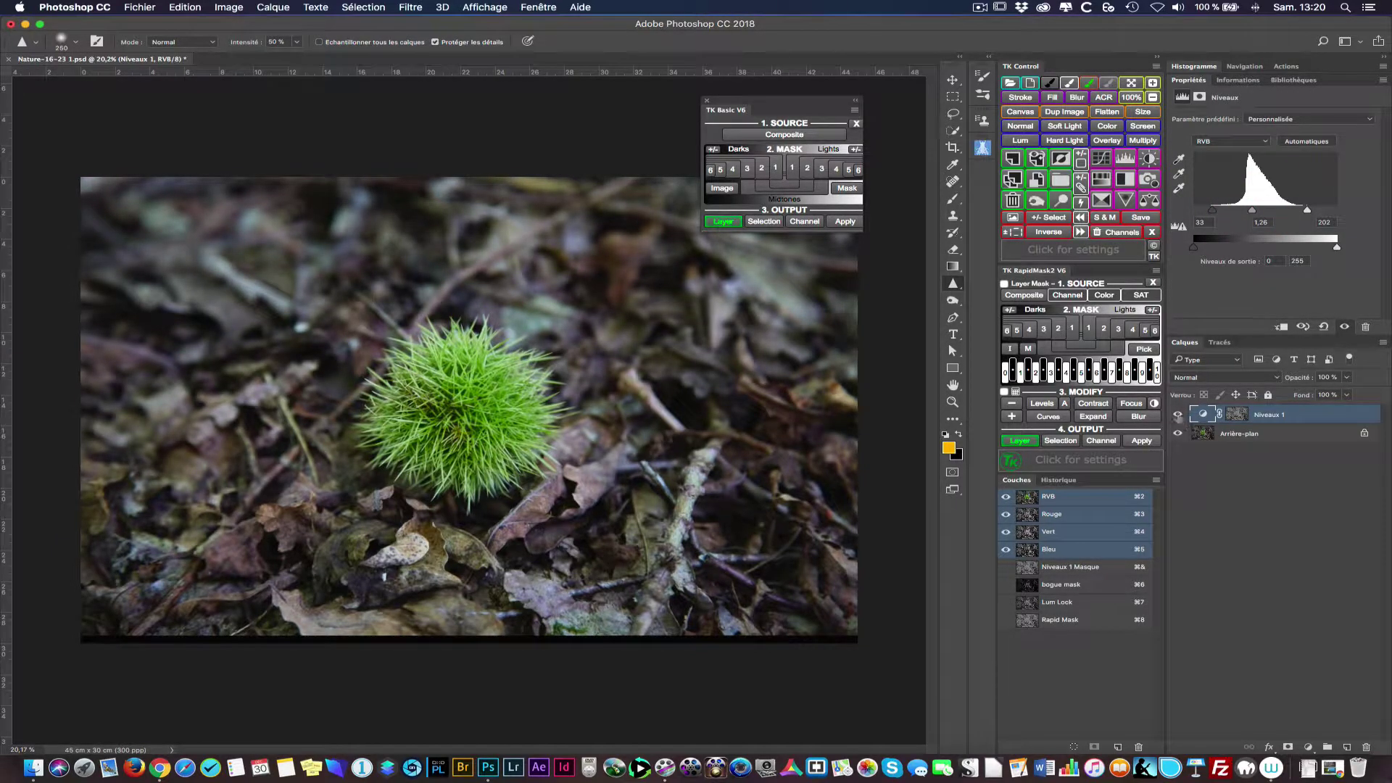
left_click(1177, 414)
left_click(1177, 414)
left_click(1178, 415)
left_click(1178, 414)
Step: Generate a new Rapid Mask from the Composite source and preview Lights masks 1 and 2, two Midtones masks and Darks mask 2
left_click(794, 169)
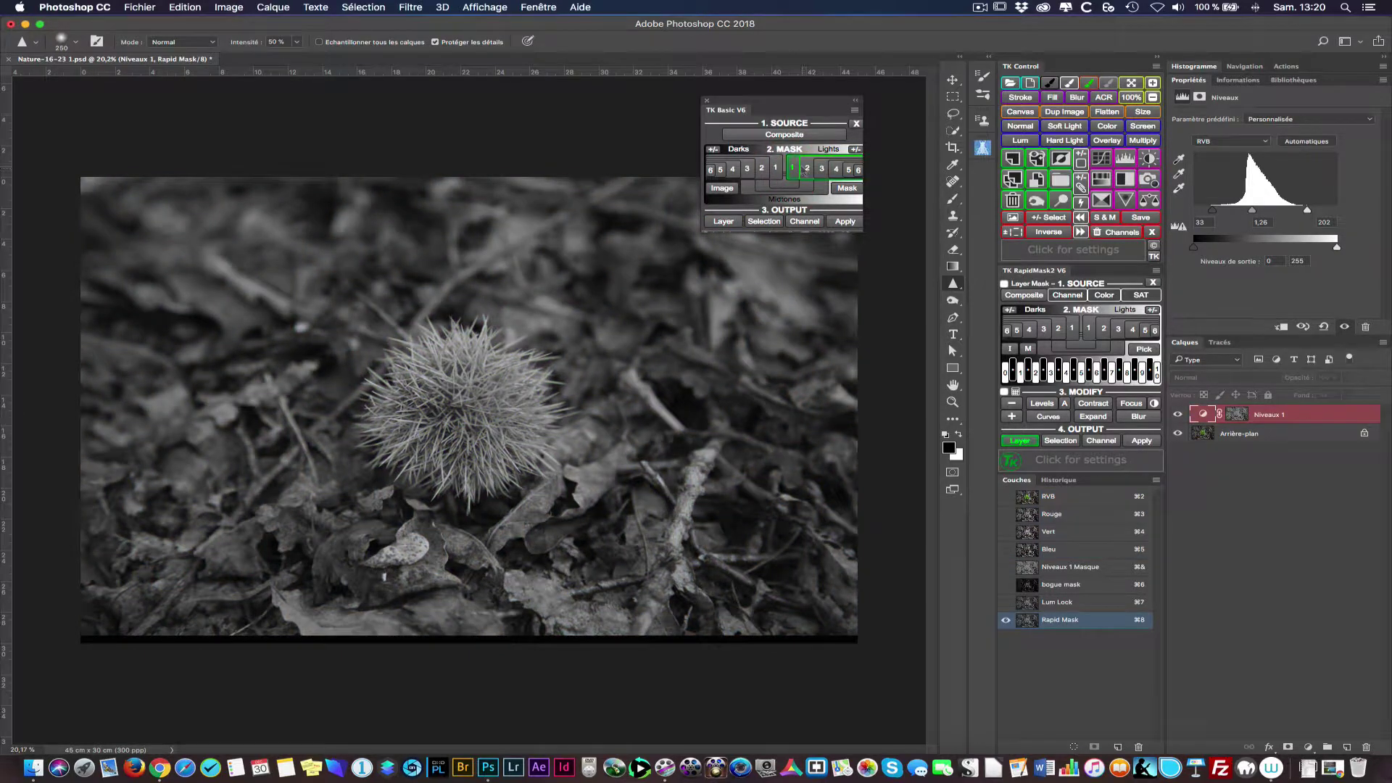
left_click(792, 135)
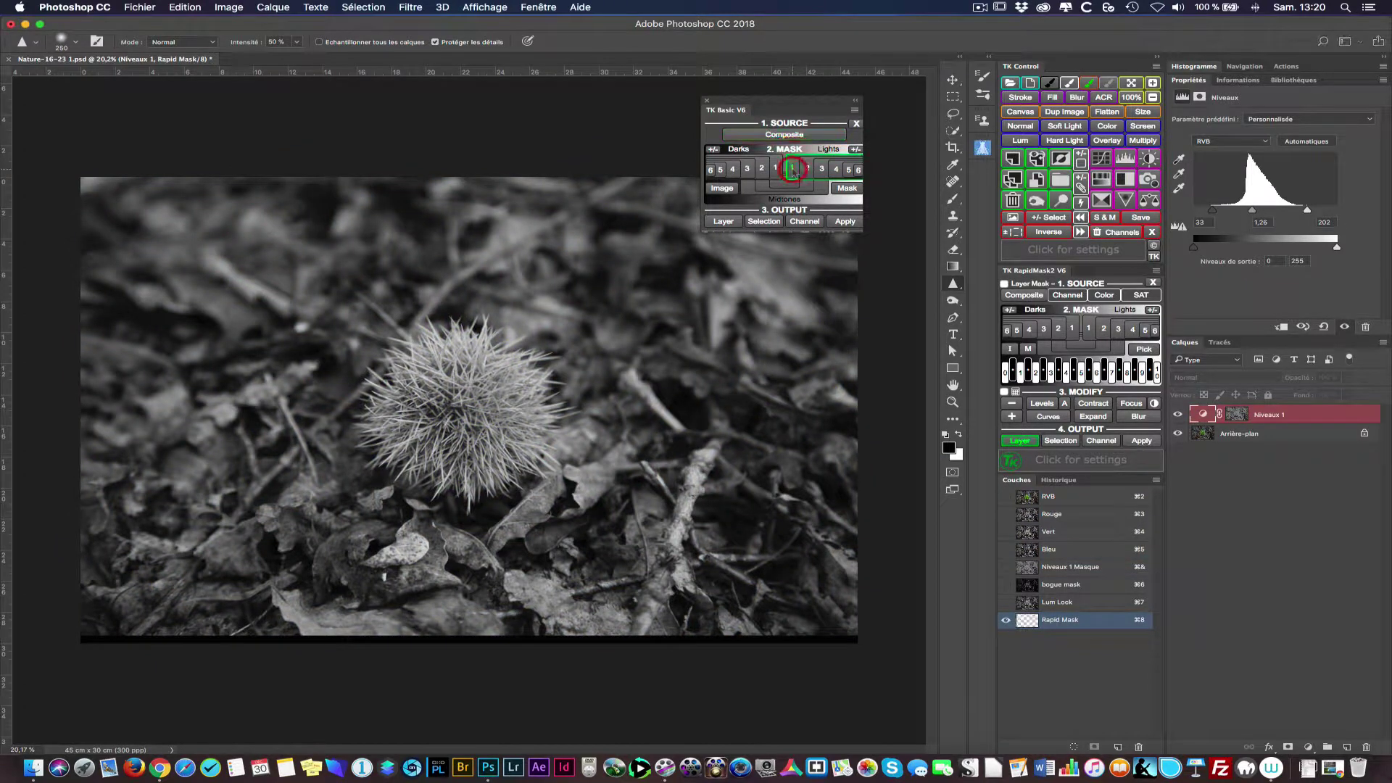
left_click(806, 168)
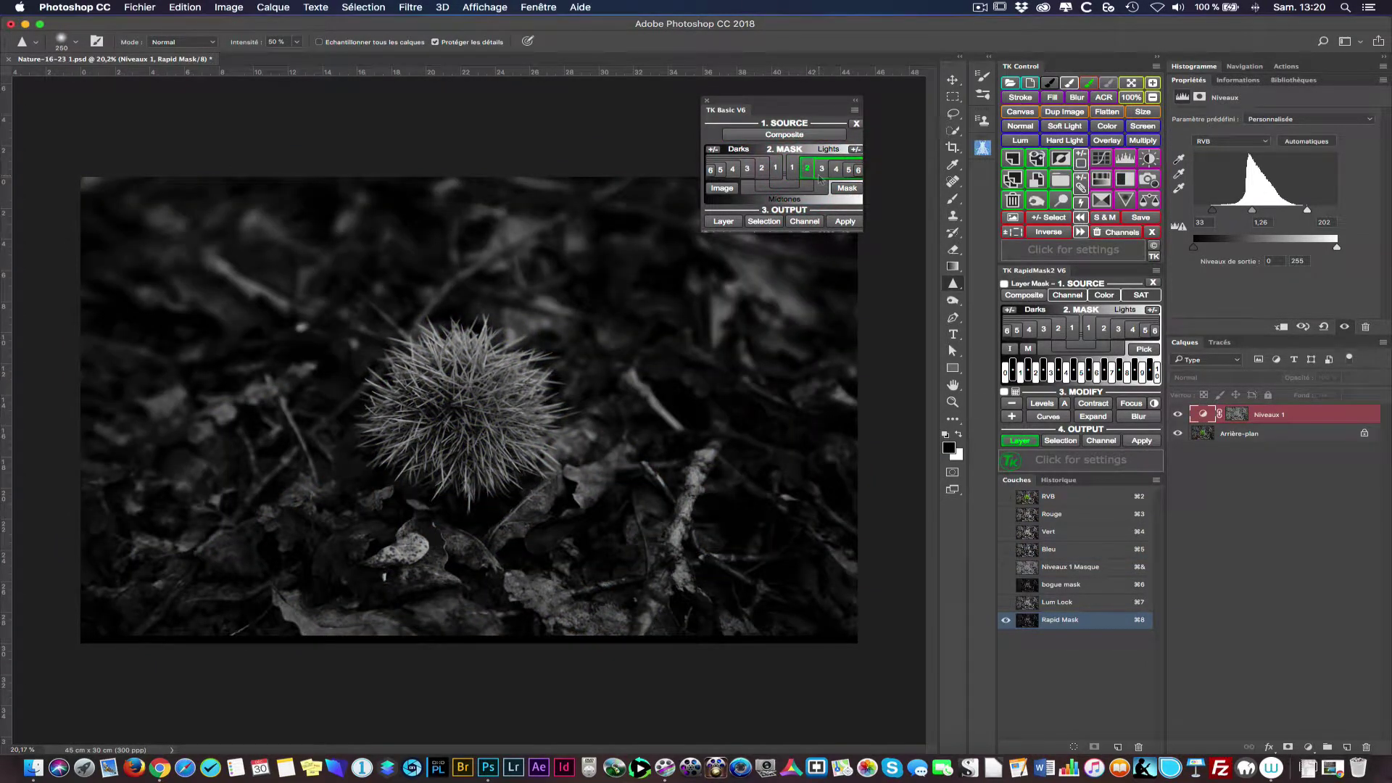
left_click(761, 187)
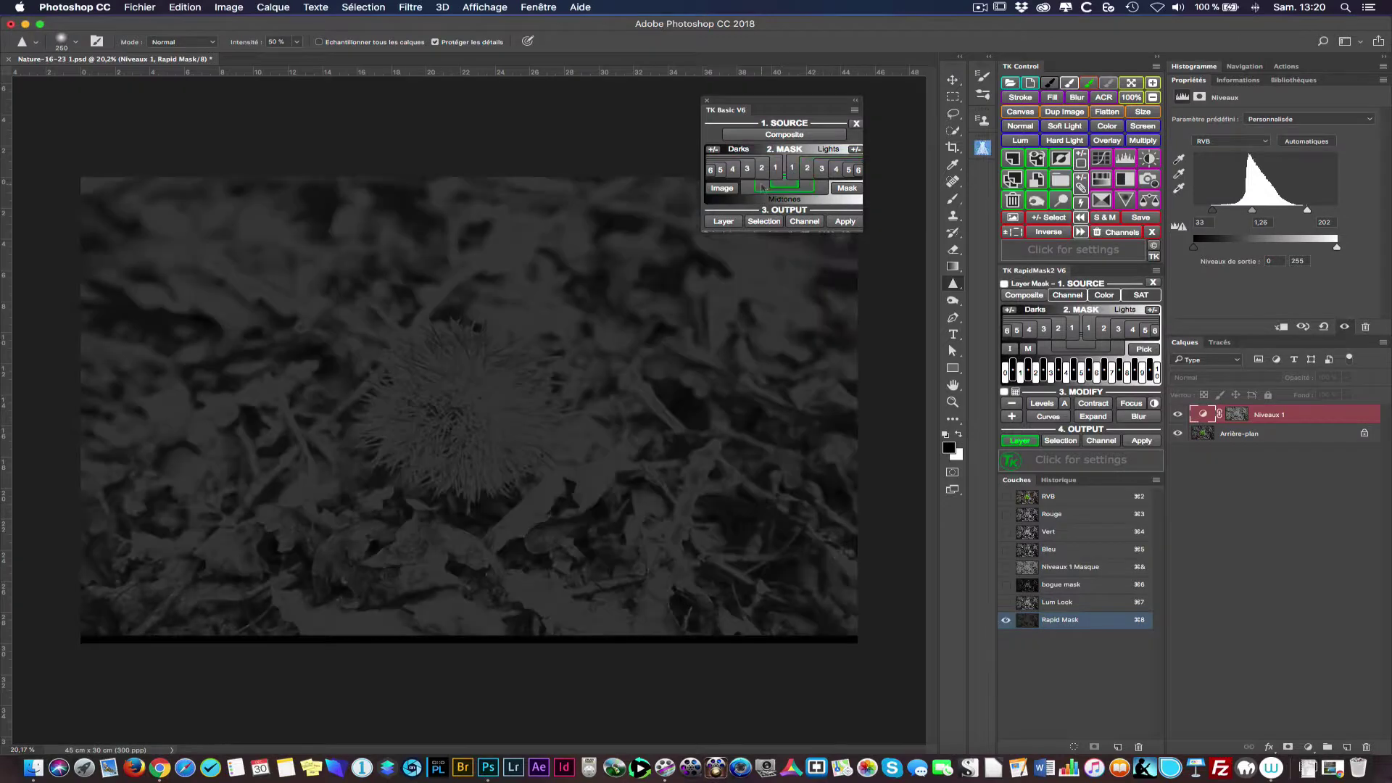
left_click(763, 185)
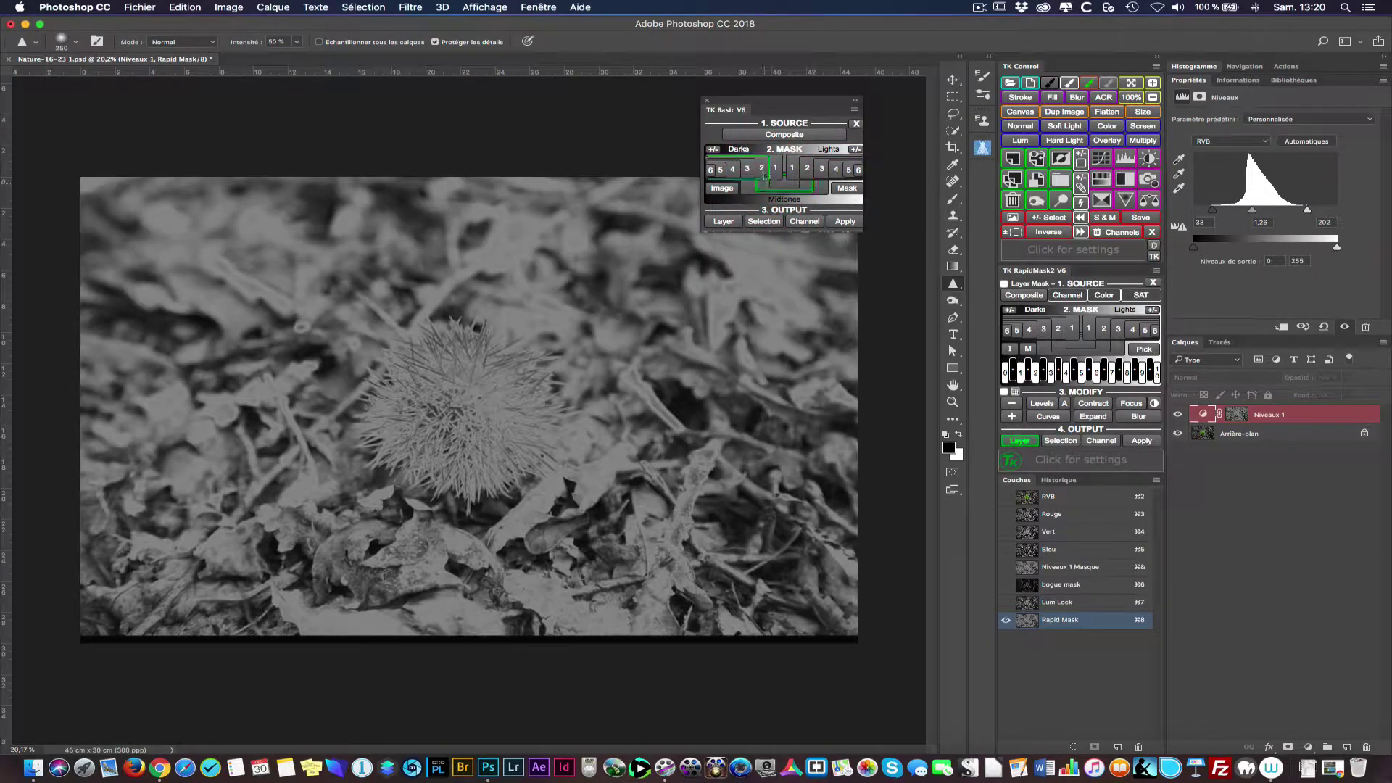
left_click(764, 171)
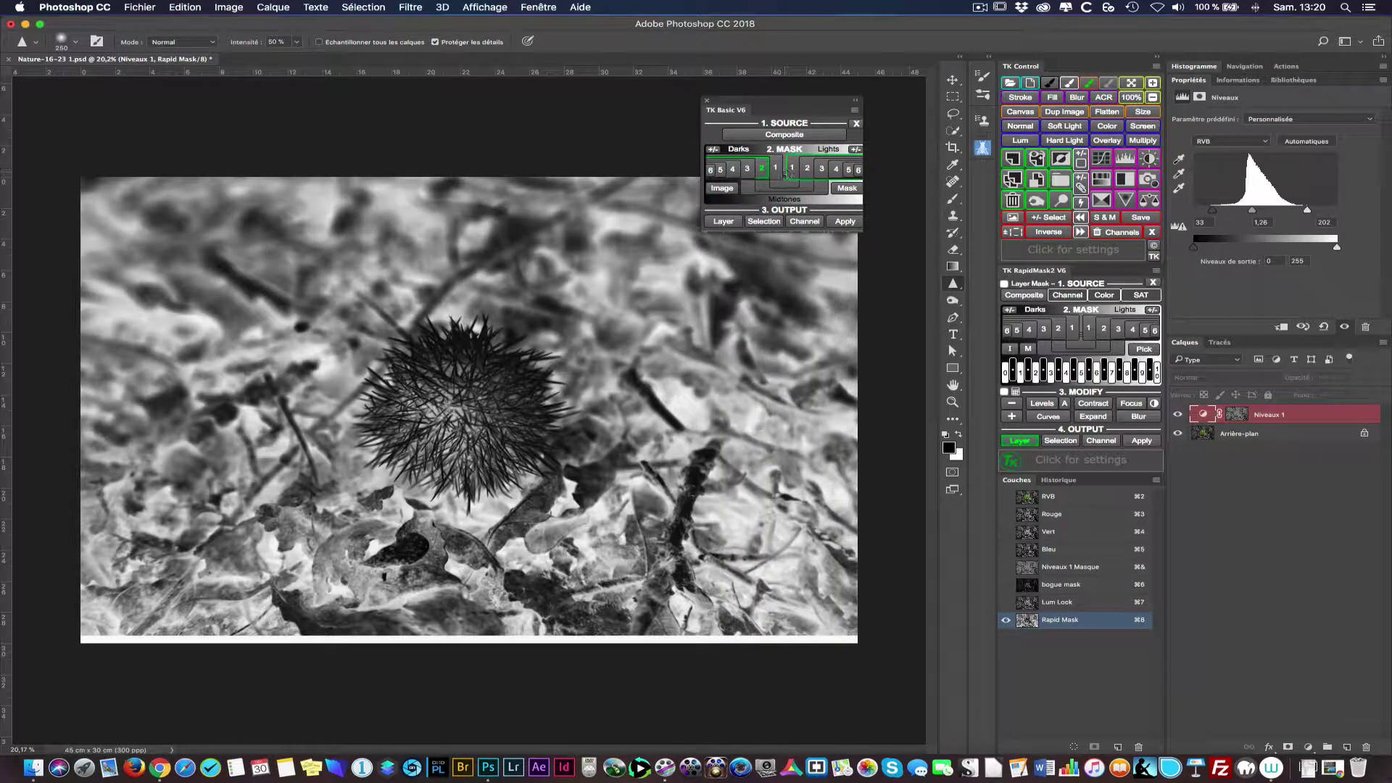
Step: Output the Darks 1 mask to a Hue/Saturation adjustment layer and raise its saturation to +51
left_click(781, 170)
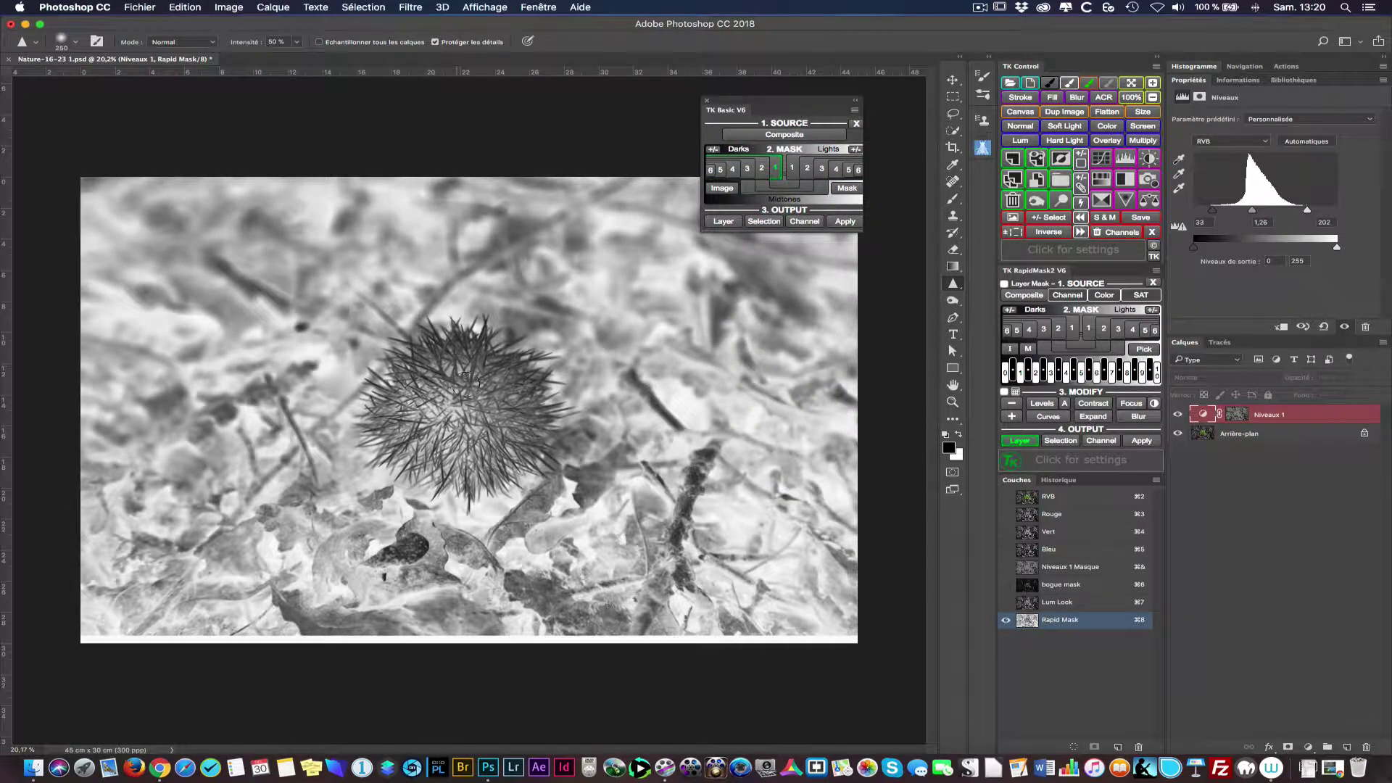
left_click(726, 223)
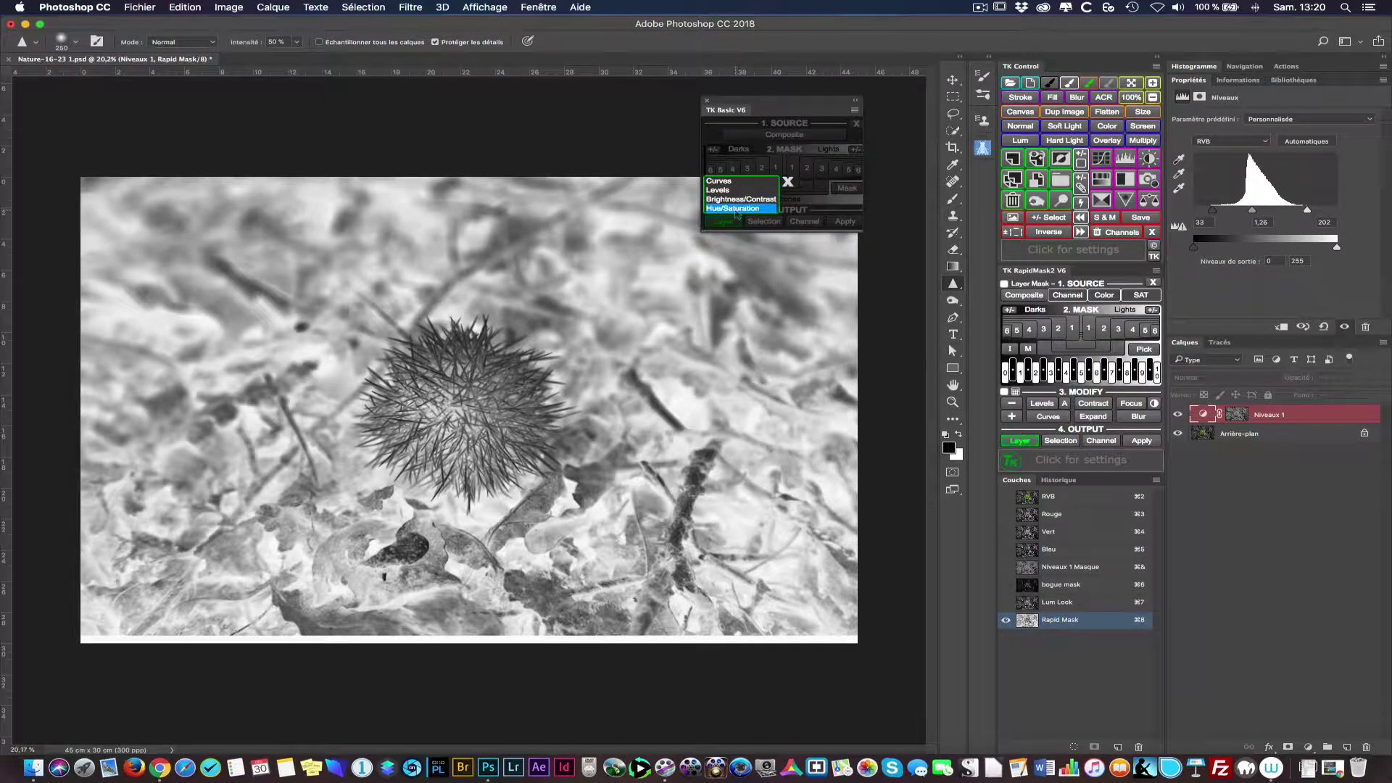
left_click(733, 209)
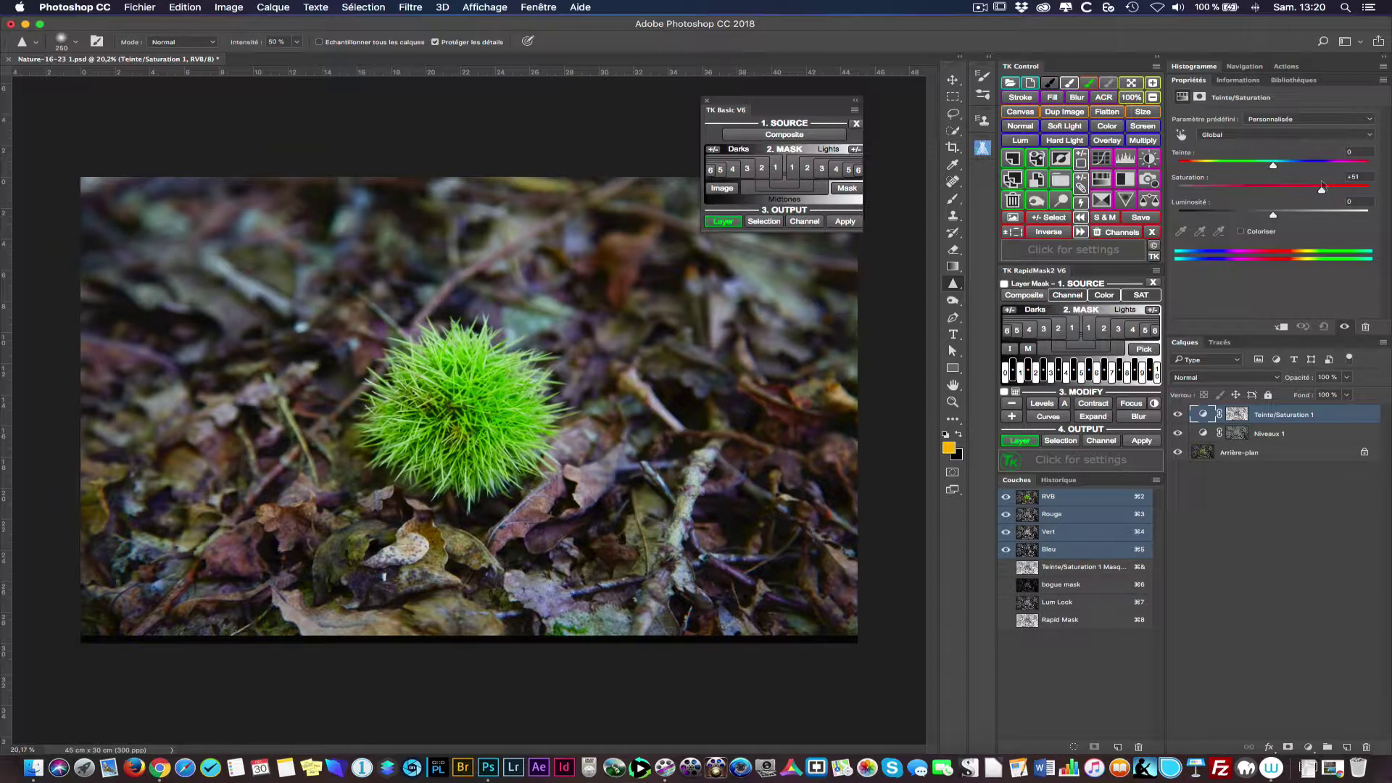
Step: Test the Hue/Saturation layer's lightness and compare the image with that layer hidden and shown
left_click(1179, 414)
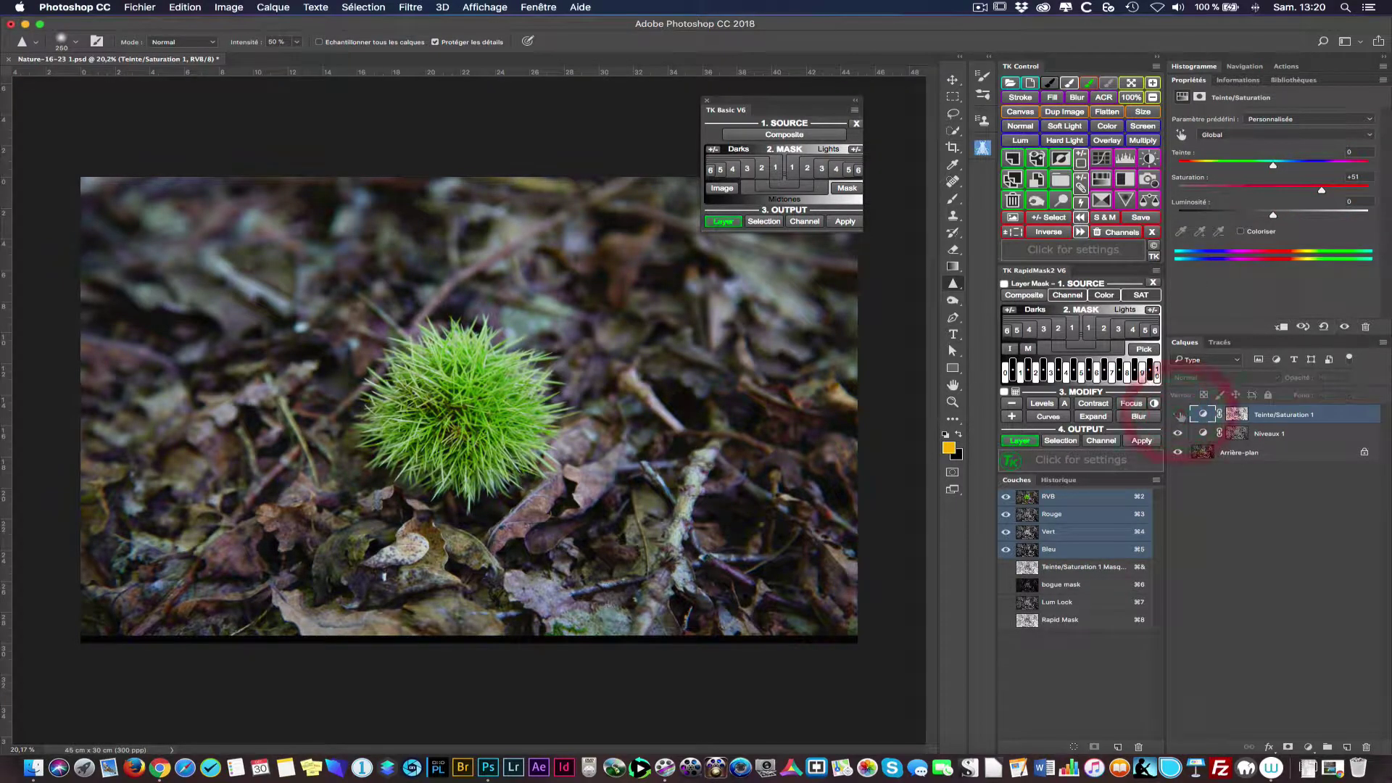
left_click(1178, 414)
left_click(1178, 414)
left_click(1178, 414)
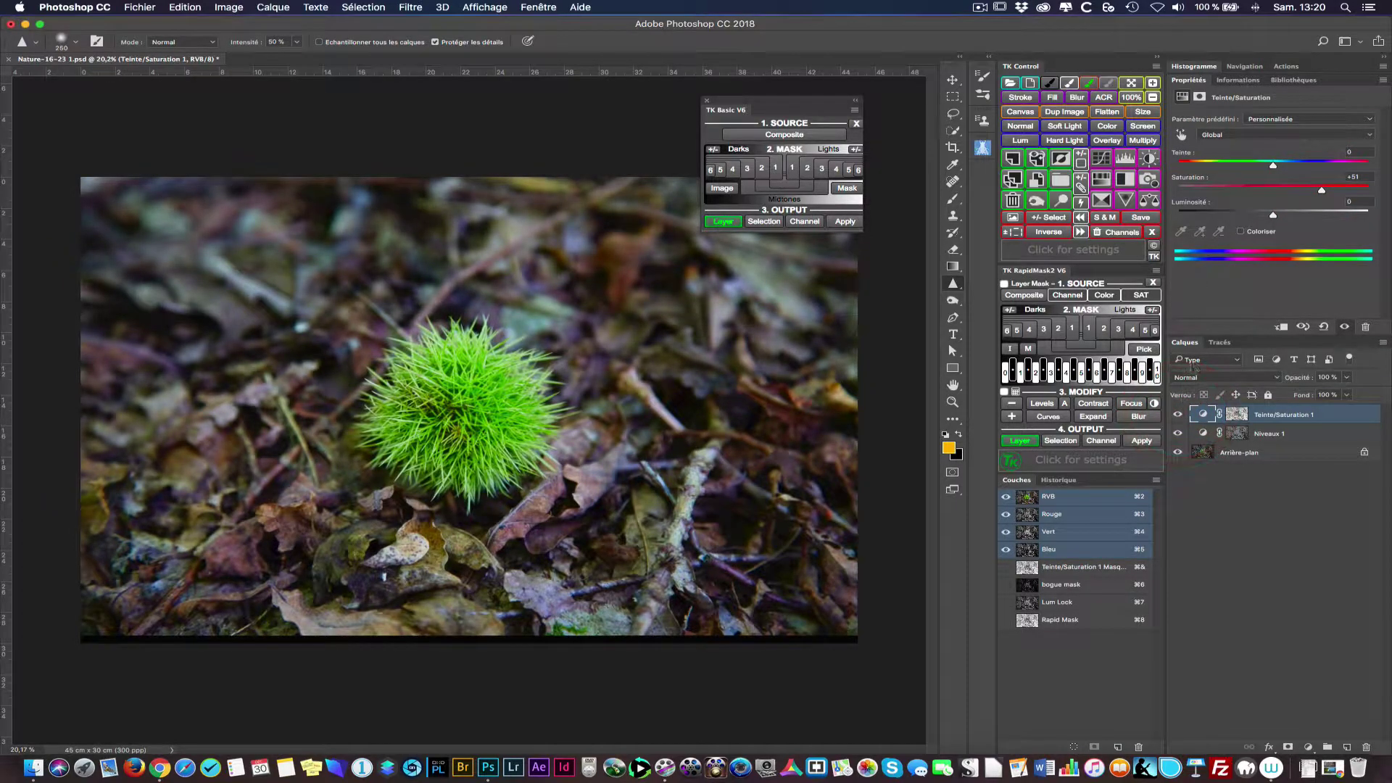
left_click_drag(1266, 217, 1272, 216)
left_click(1177, 415)
left_click(1177, 414)
Step: Paint over the green burr on the Hue/Saturation layer mask with a black brush at 31% flow, and compare by toggling the layer's visibility
left_click(1237, 414)
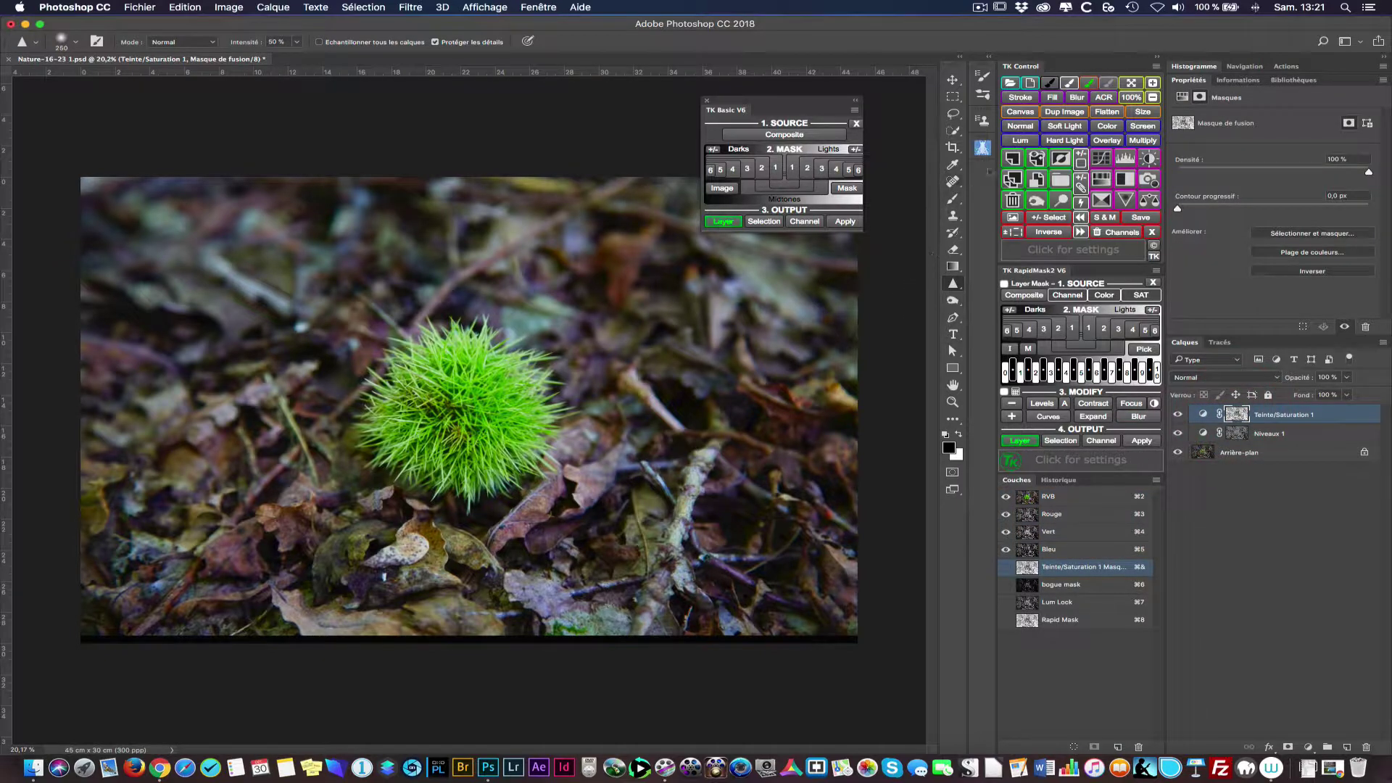
left_click(1049, 83)
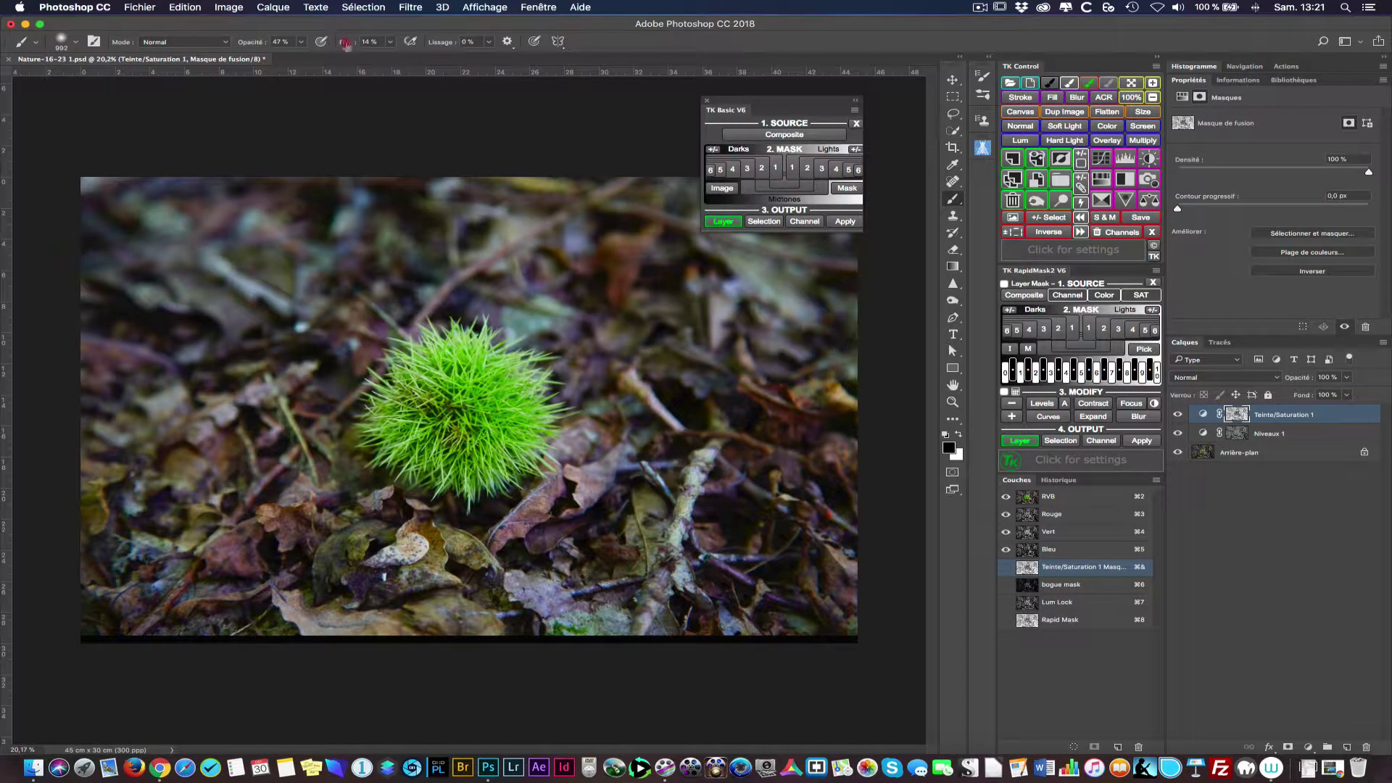
left_click_drag(346, 45, 359, 45)
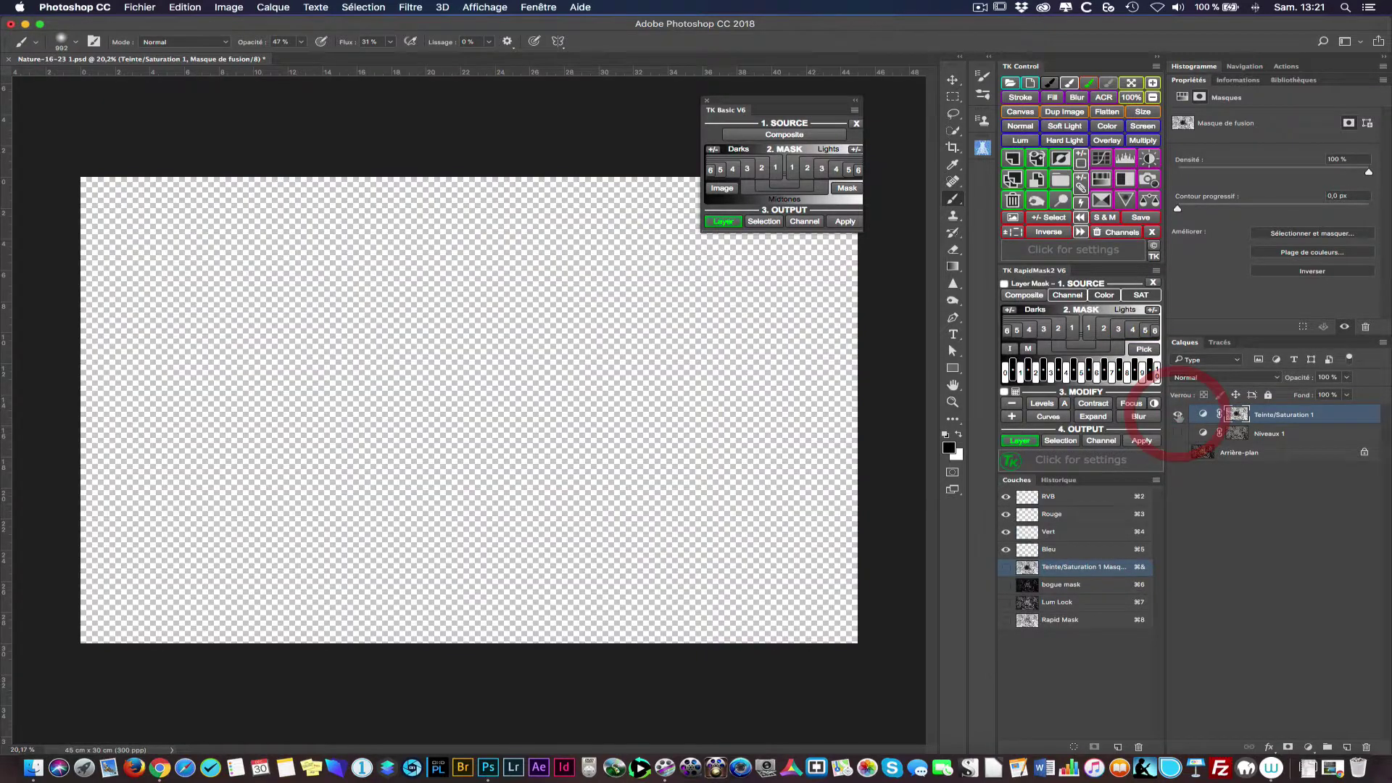
left_click(1178, 414, "alt")
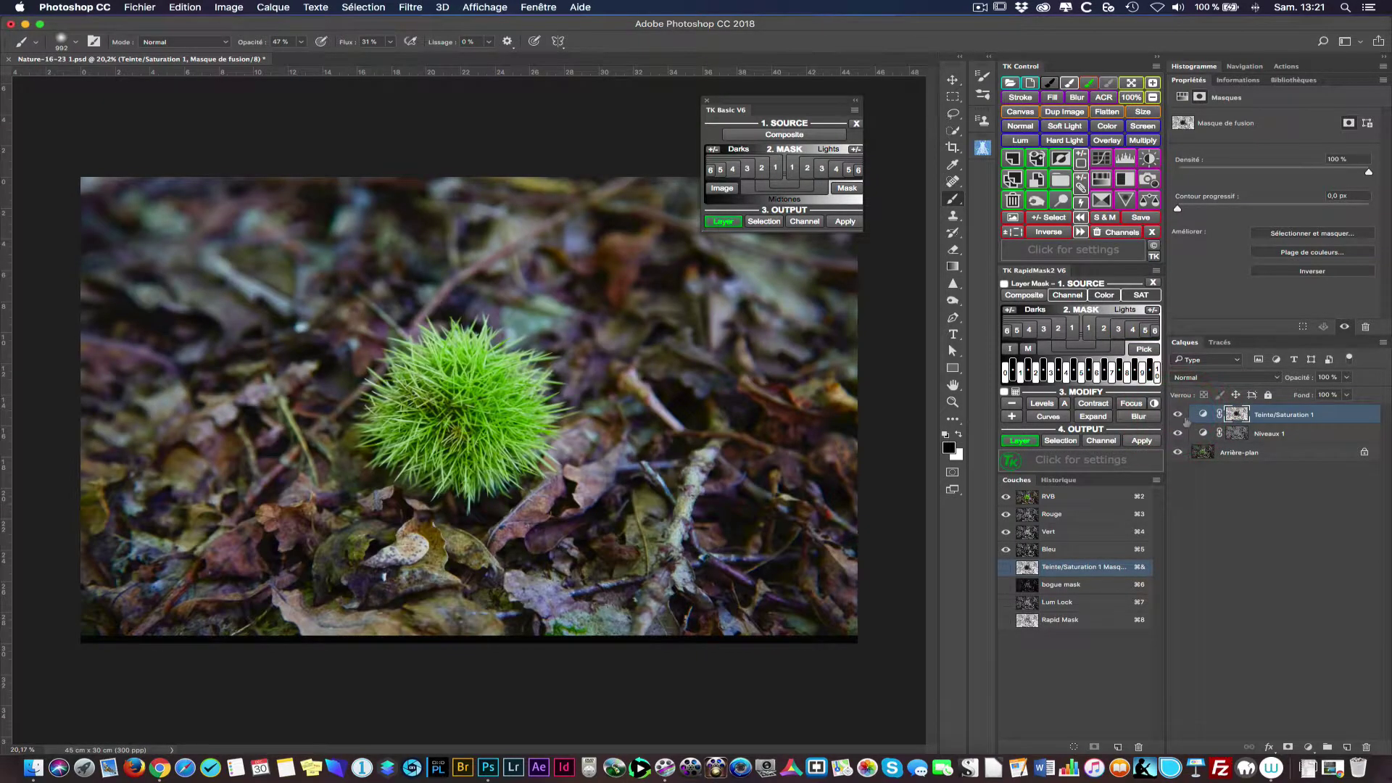
left_click(1179, 415)
left_click(1177, 415)
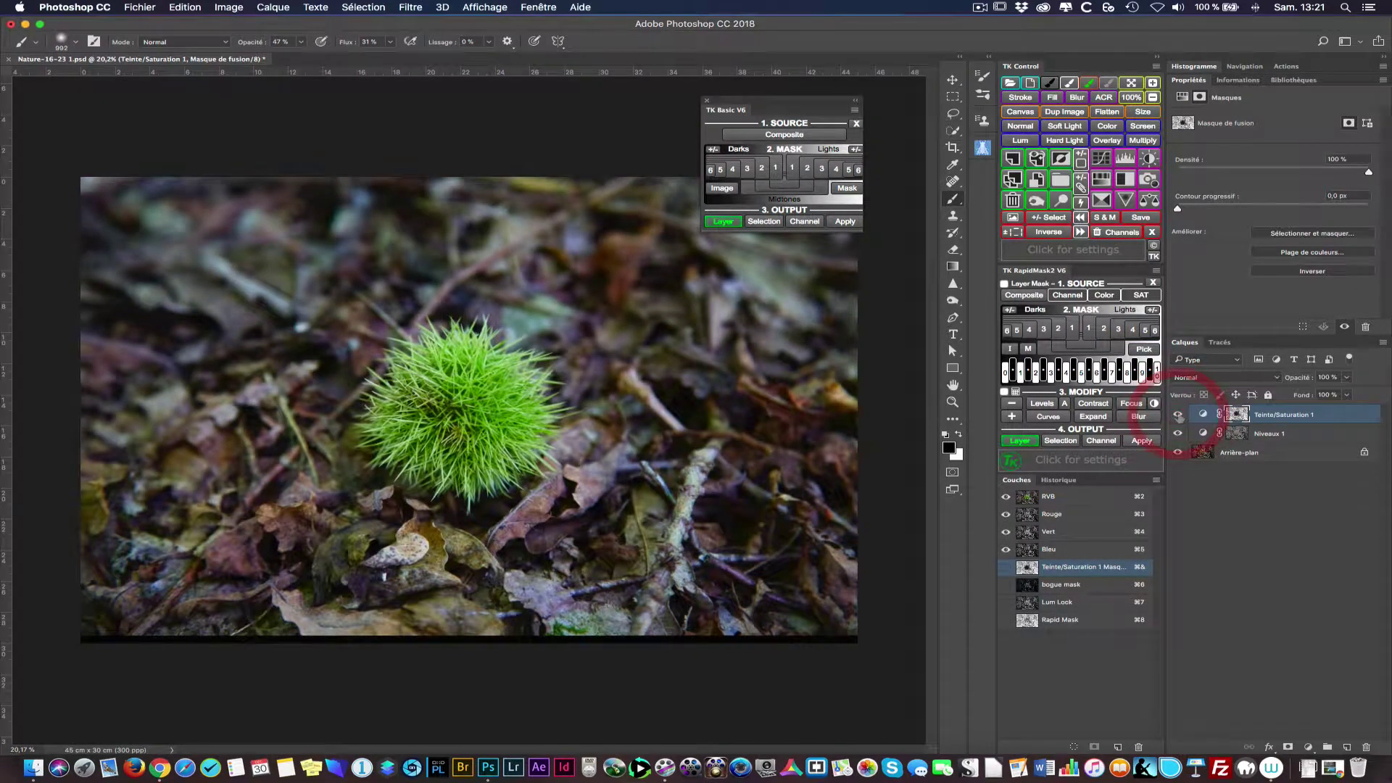
left_click(1179, 415)
left_click(1178, 415)
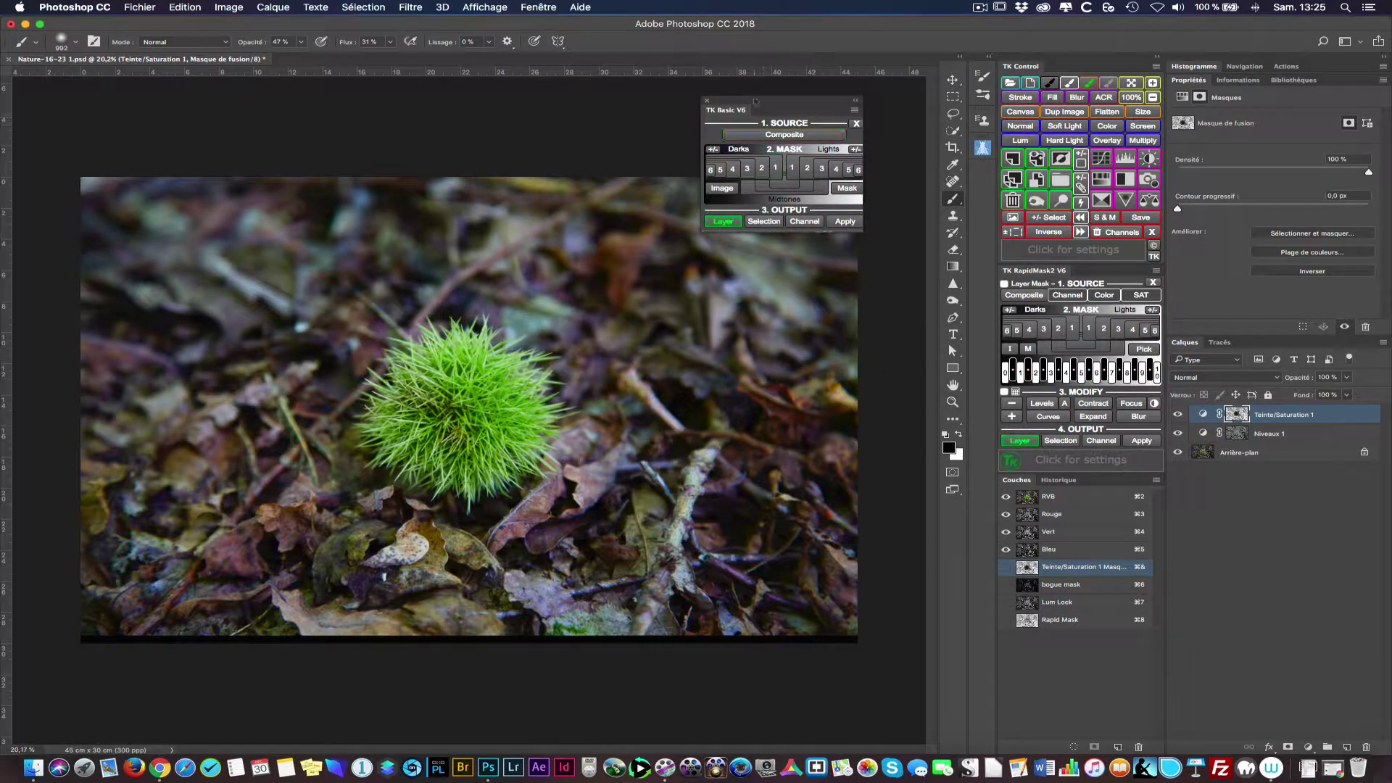
Step: Generate a Composite mask, preview Lights masks 2, 3 and 4 and Darks masks 3 and 4, and view the available layer output types
left_click_drag(755, 99, 762, 92)
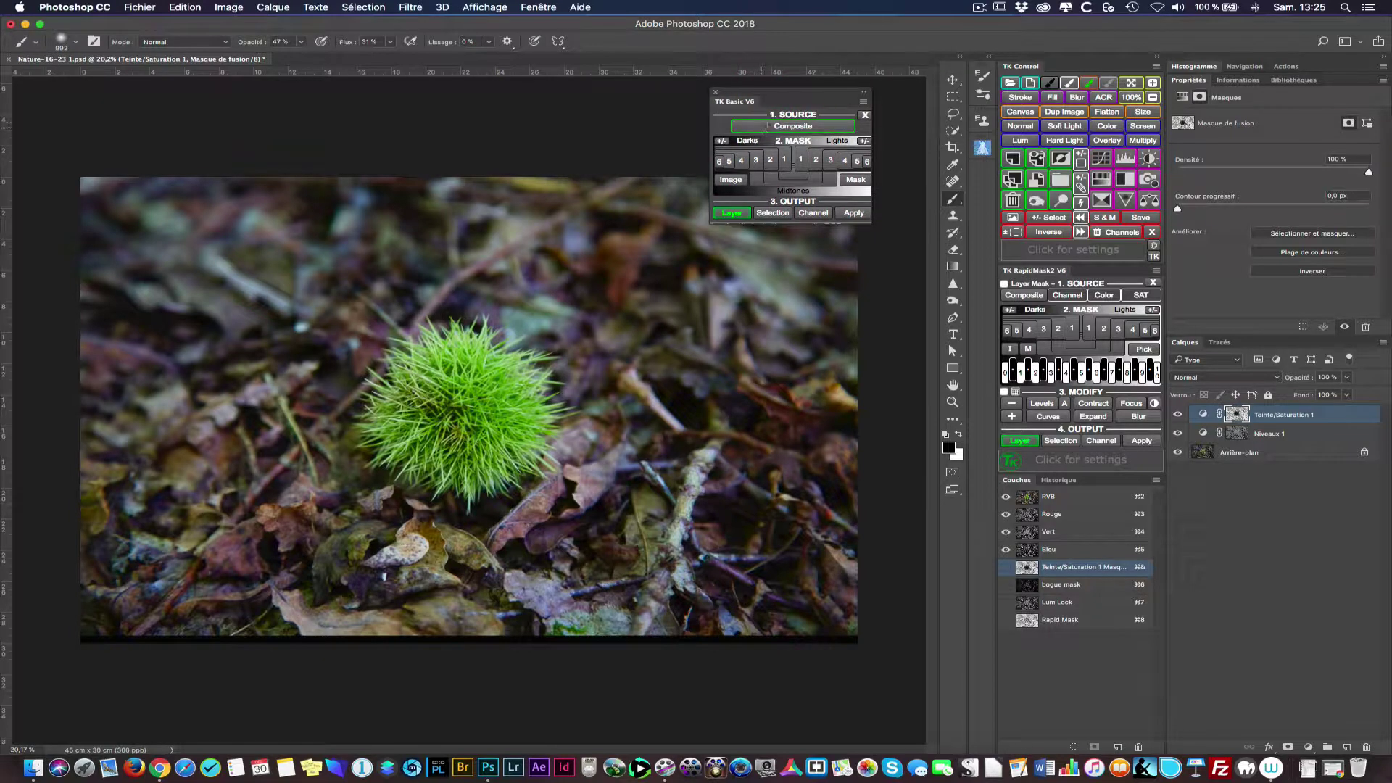
left_click(771, 125)
left_click(792, 125)
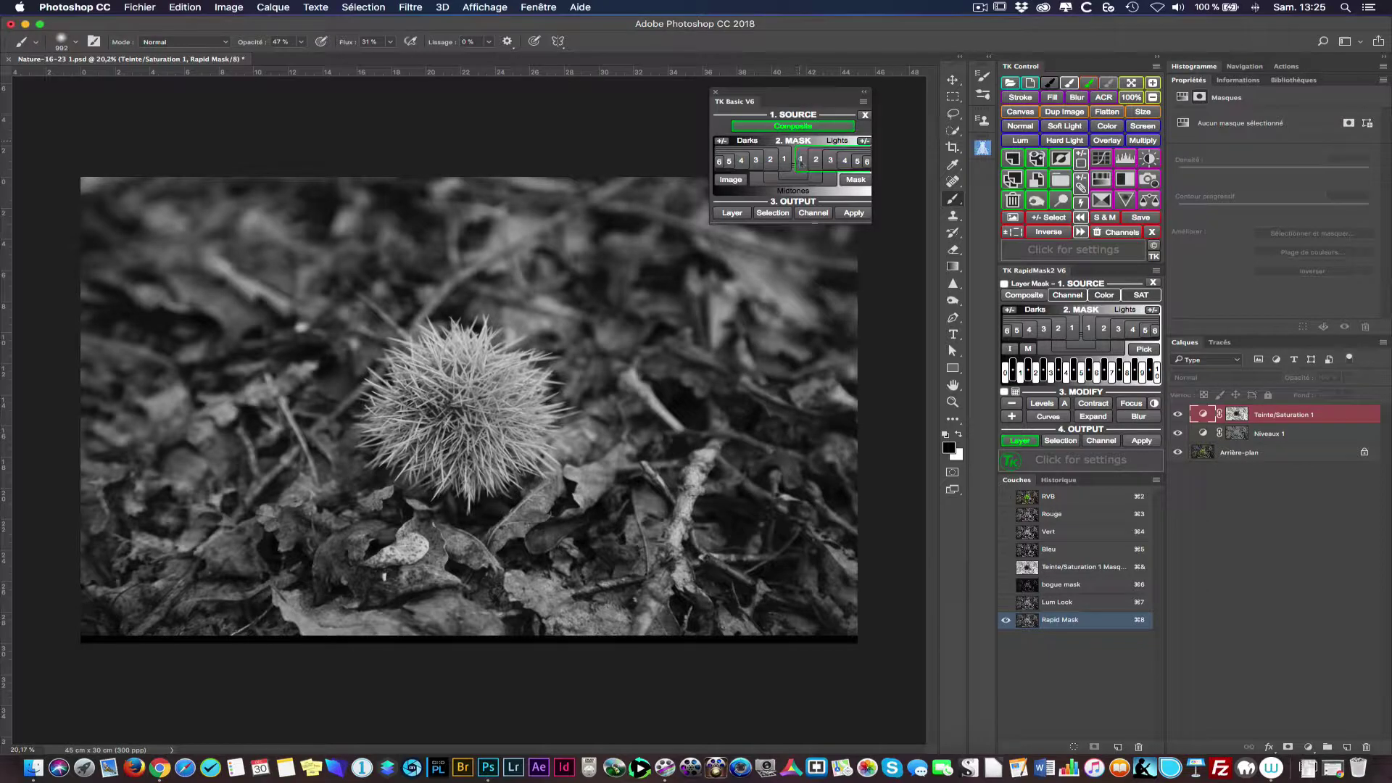
left_click(815, 160)
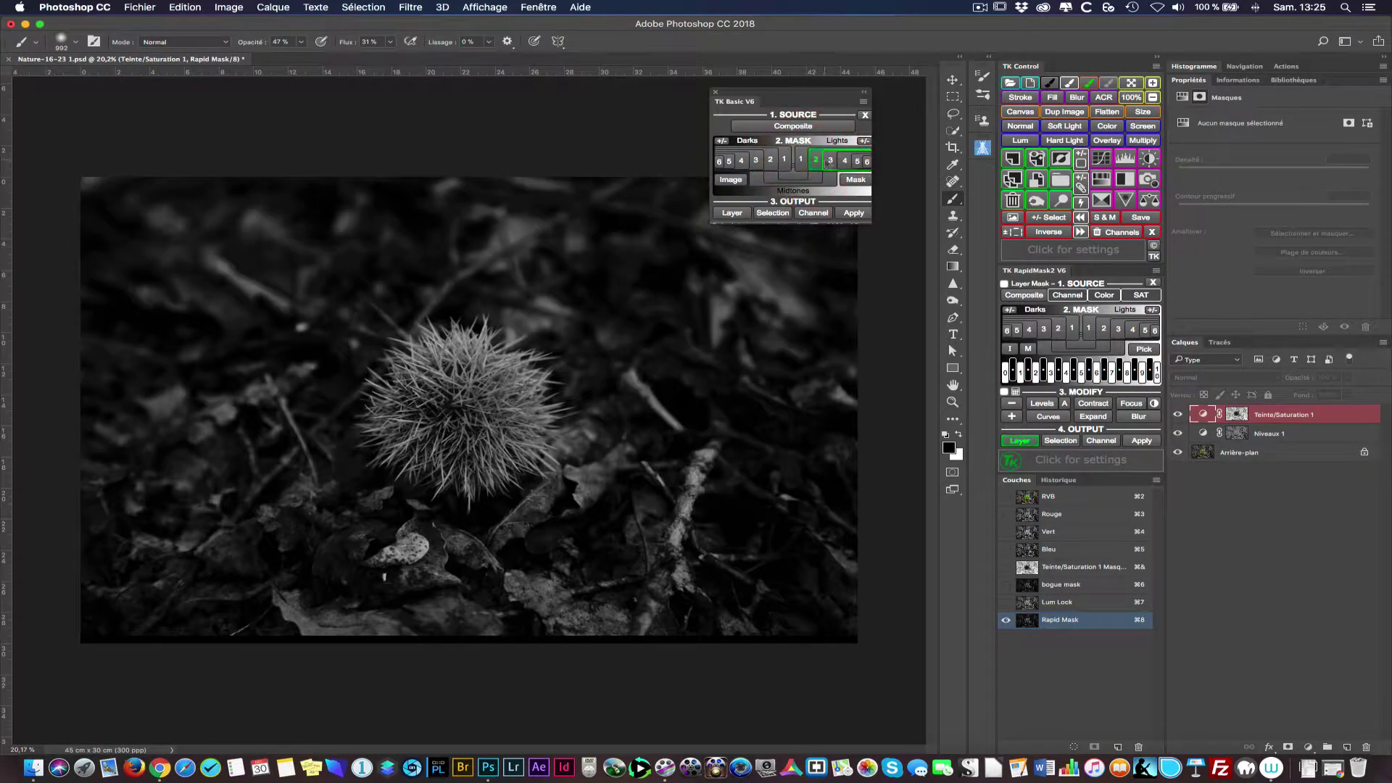
left_click(830, 160)
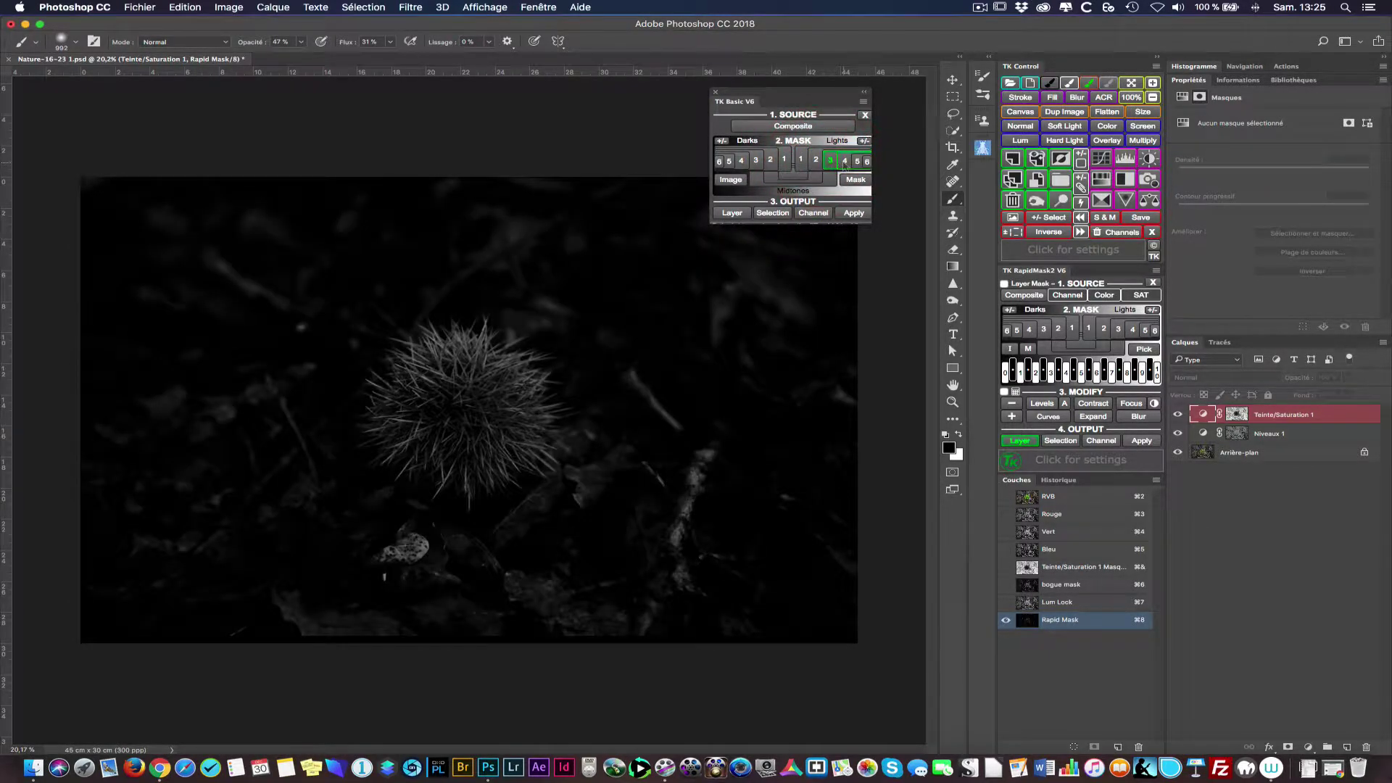
left_click(845, 160)
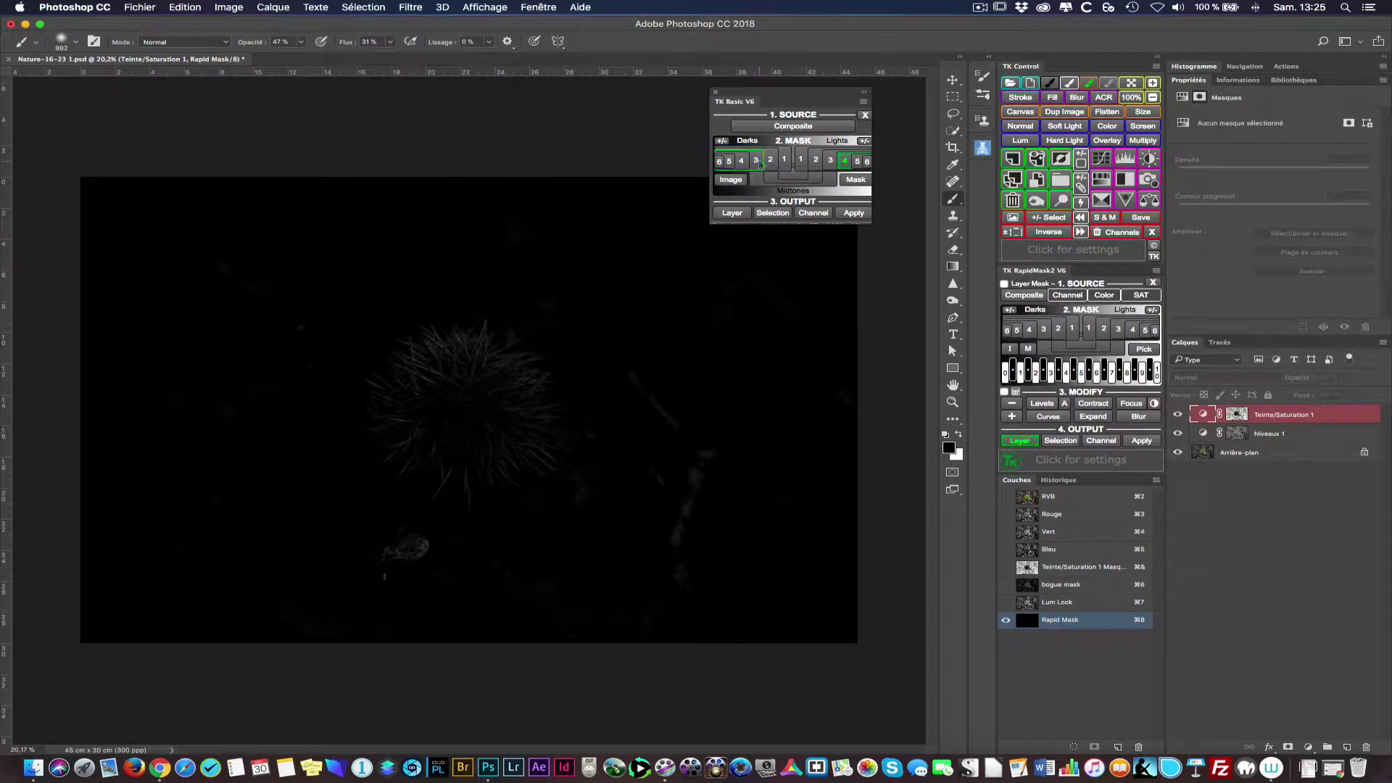
left_click(756, 160)
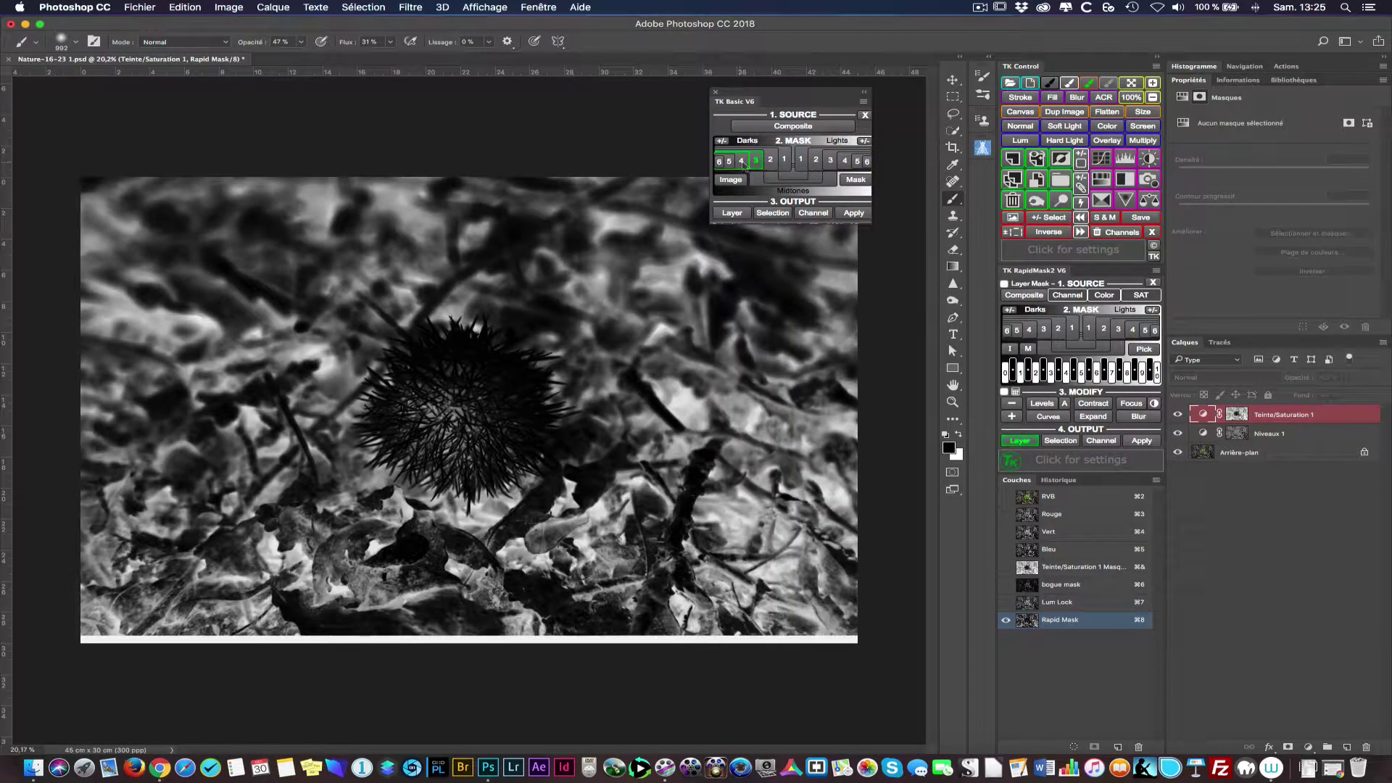
left_click(743, 161)
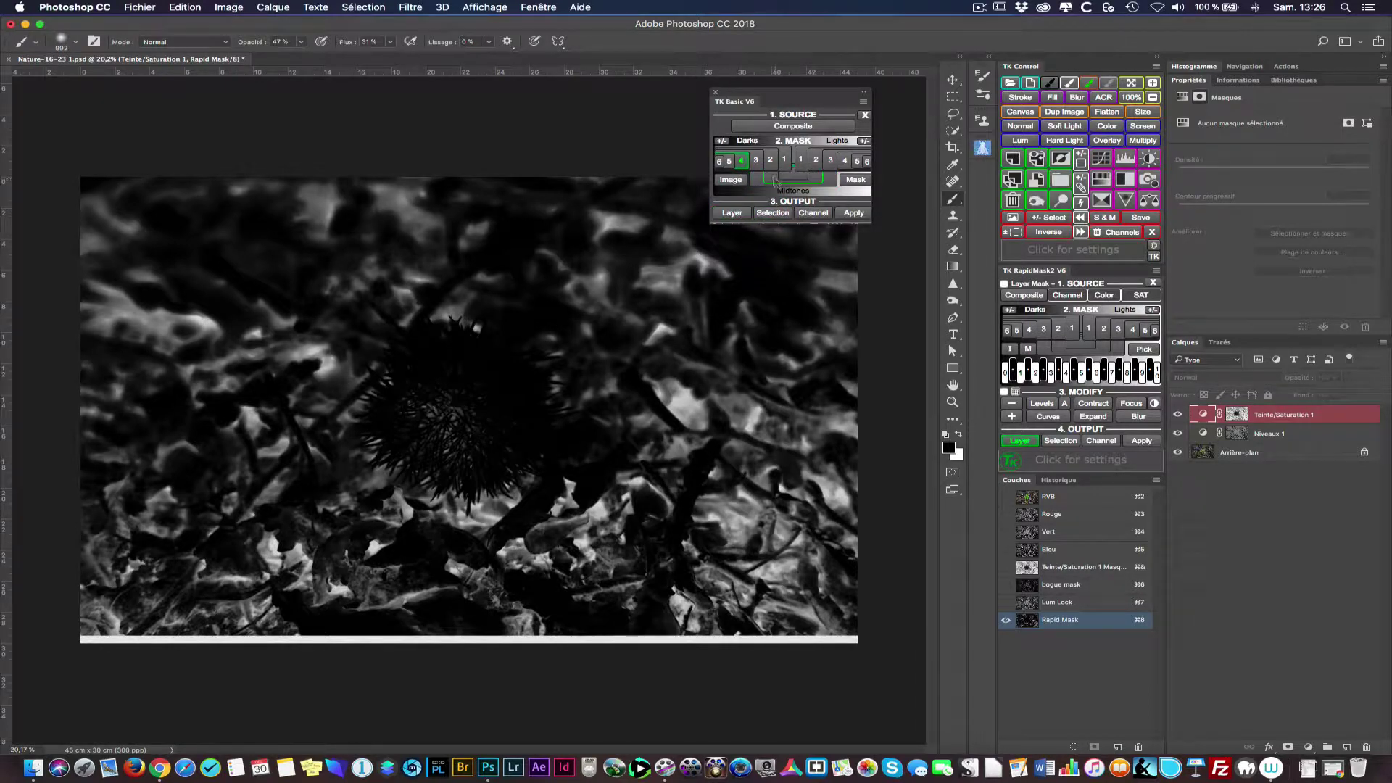
left_click(732, 213)
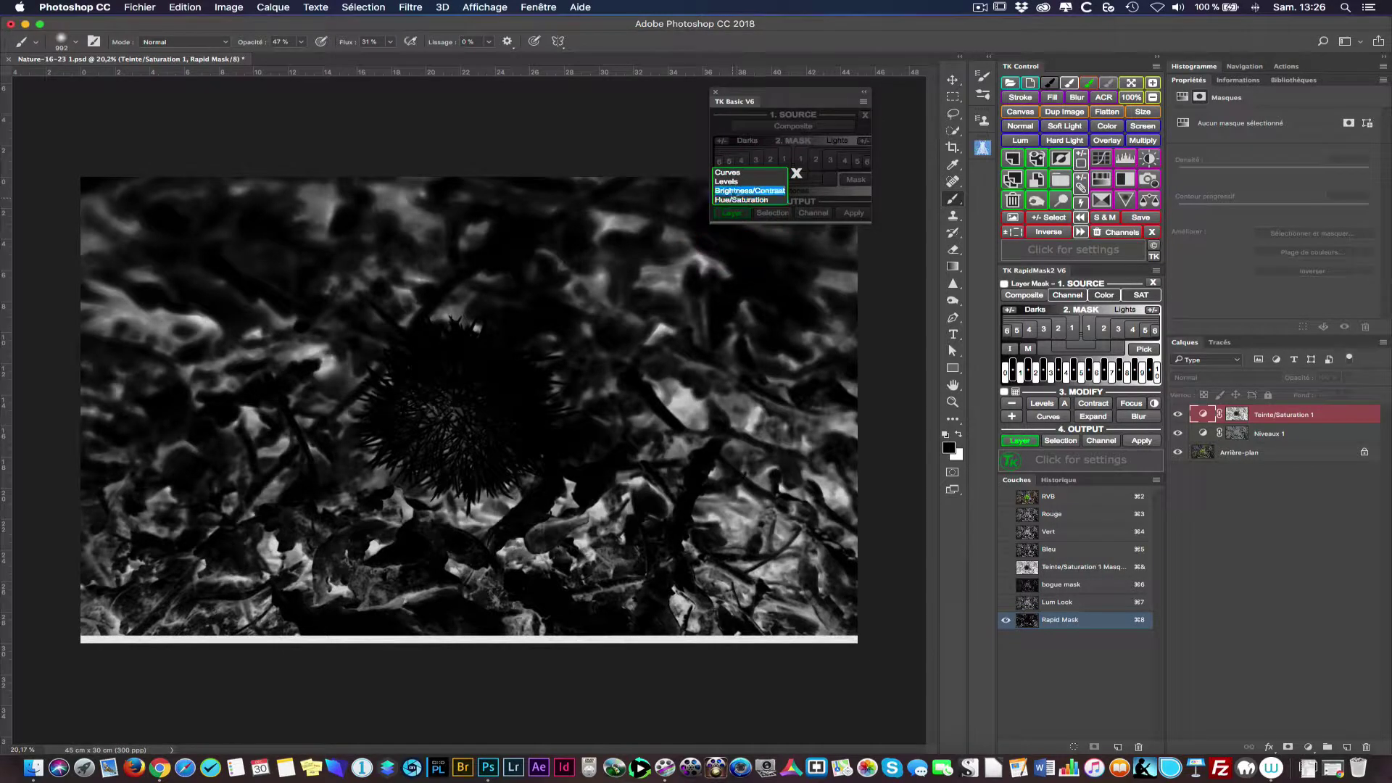
left_click(796, 173)
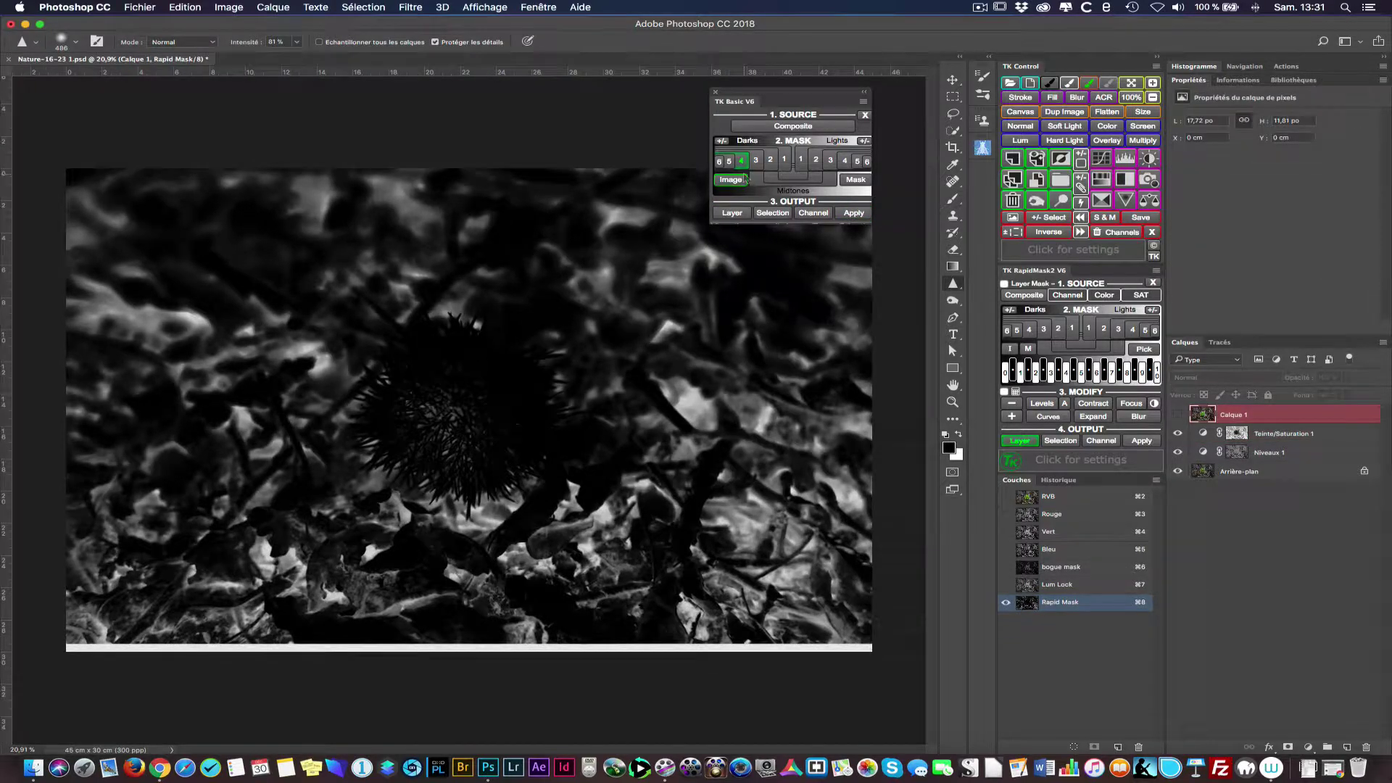
Step: Generate the Lights 2 mask, output it as a selection on Calque 1 and hide the selection borders
left_click(798, 161)
left_click(816, 163)
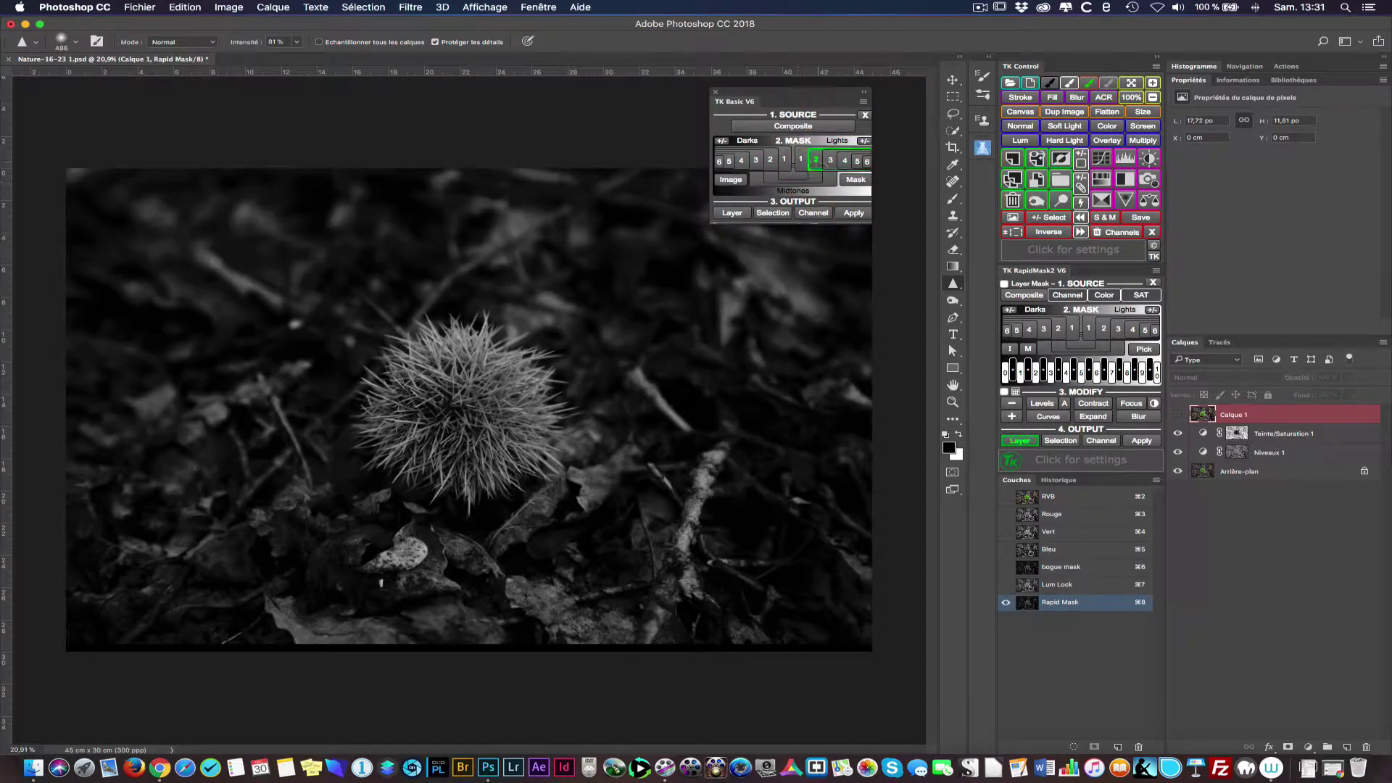
left_click(829, 161)
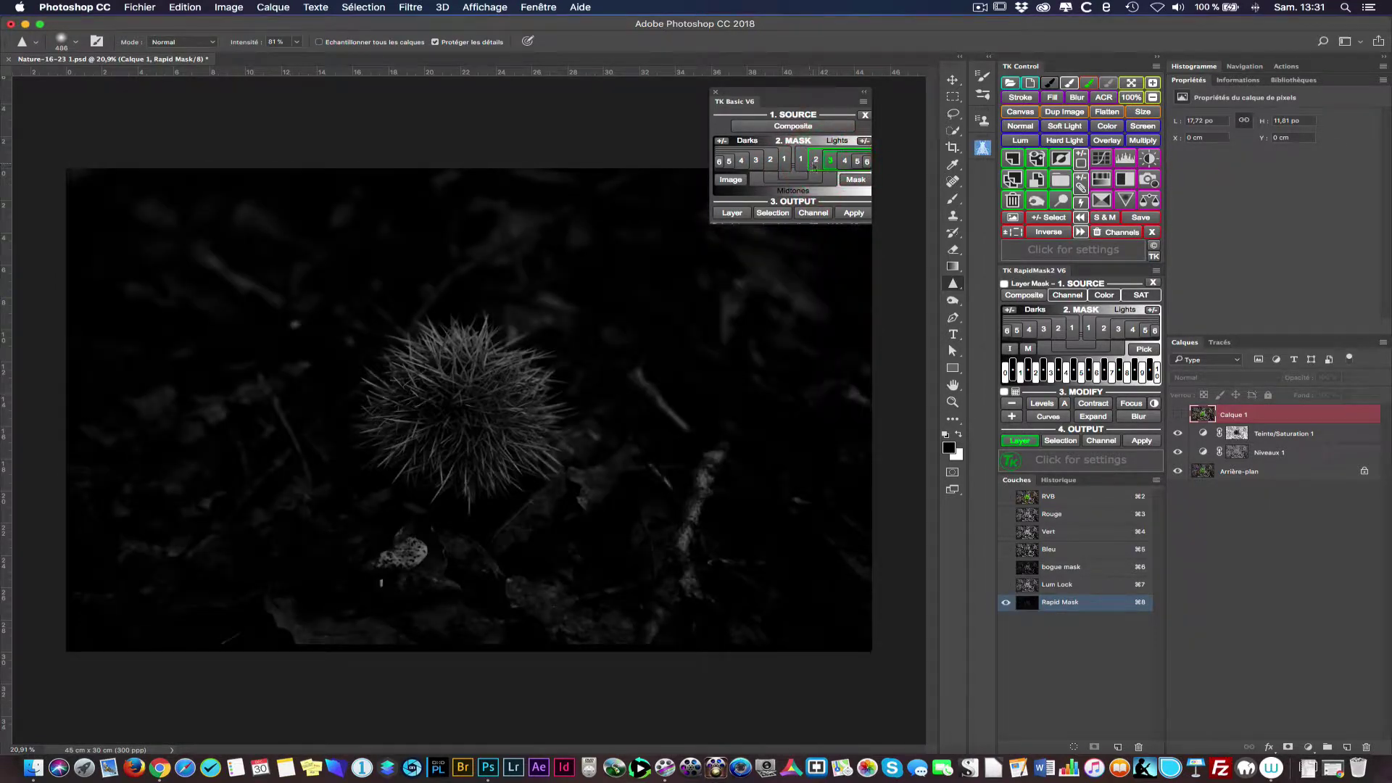
left_click(815, 161)
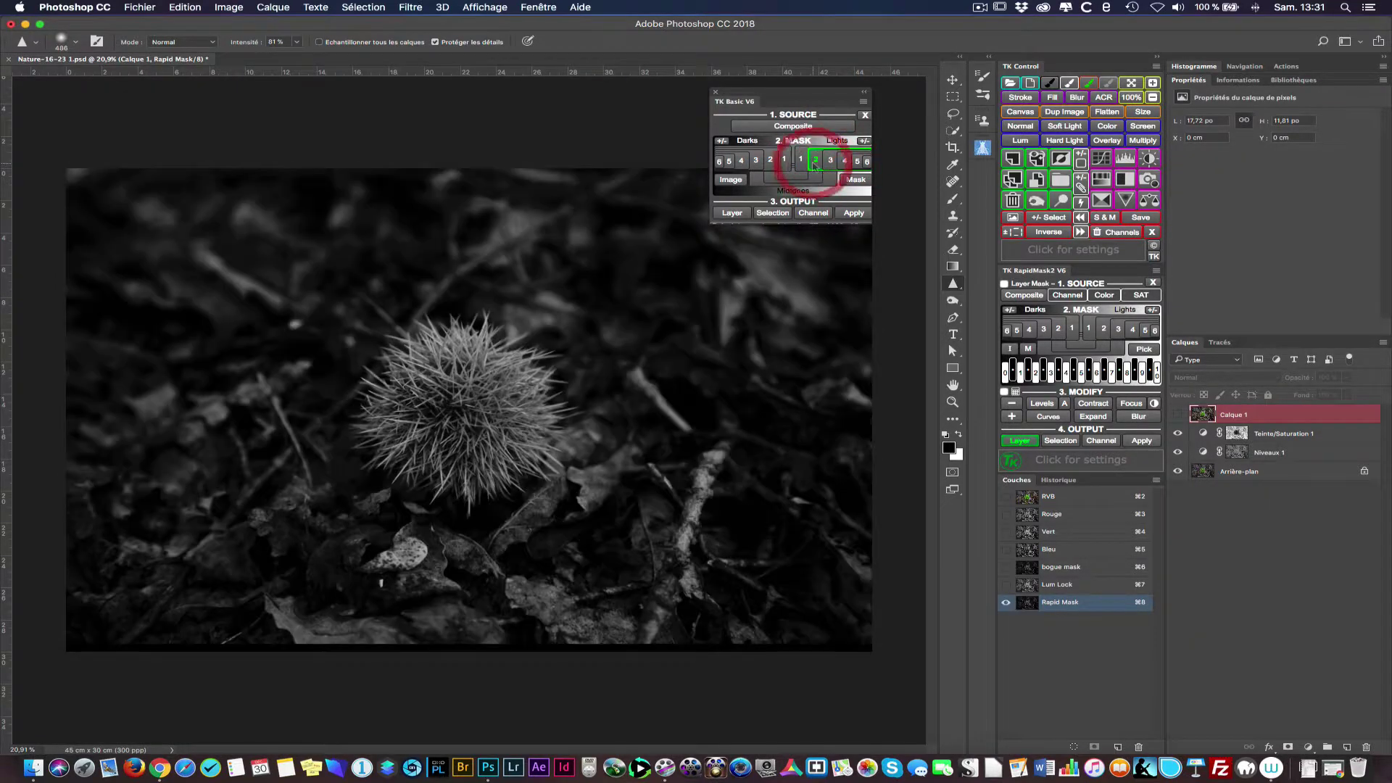
left_click(772, 213)
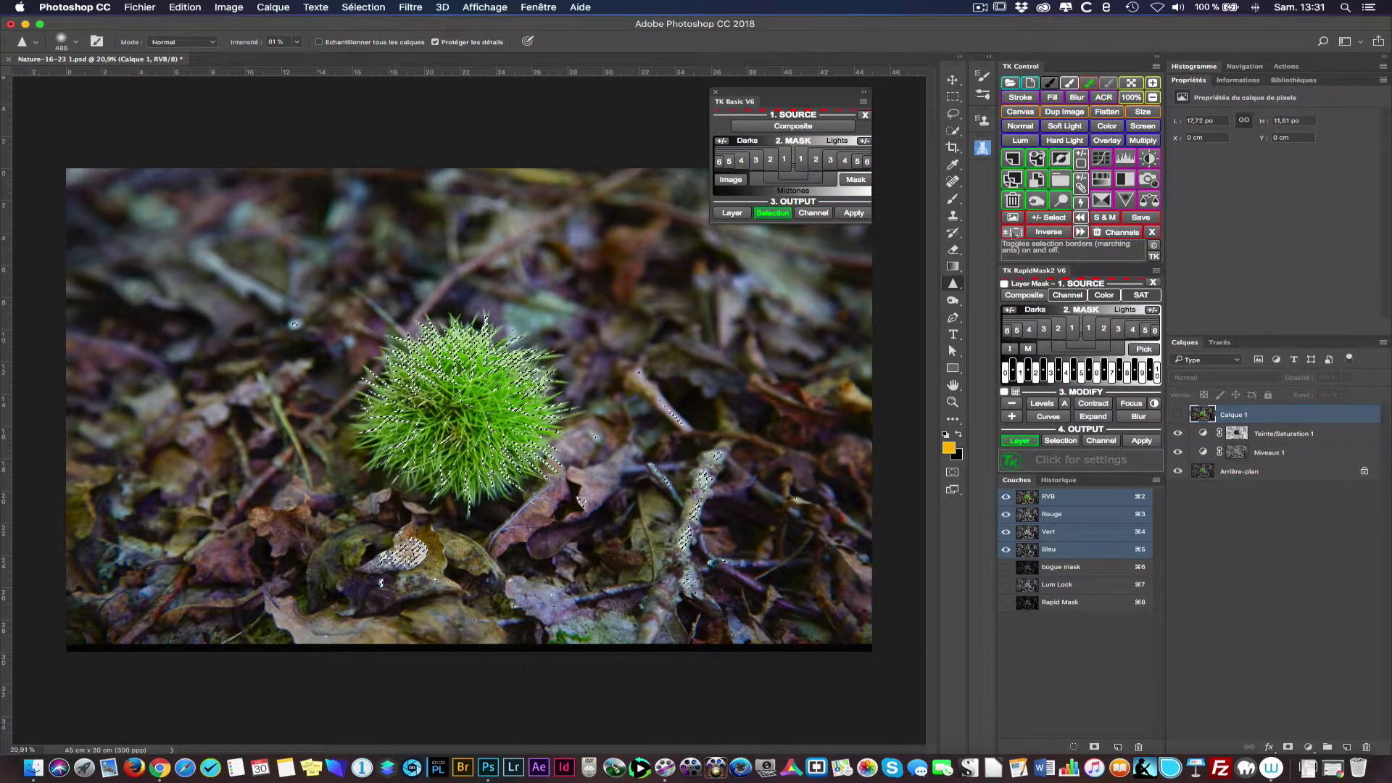
left_click(1012, 232)
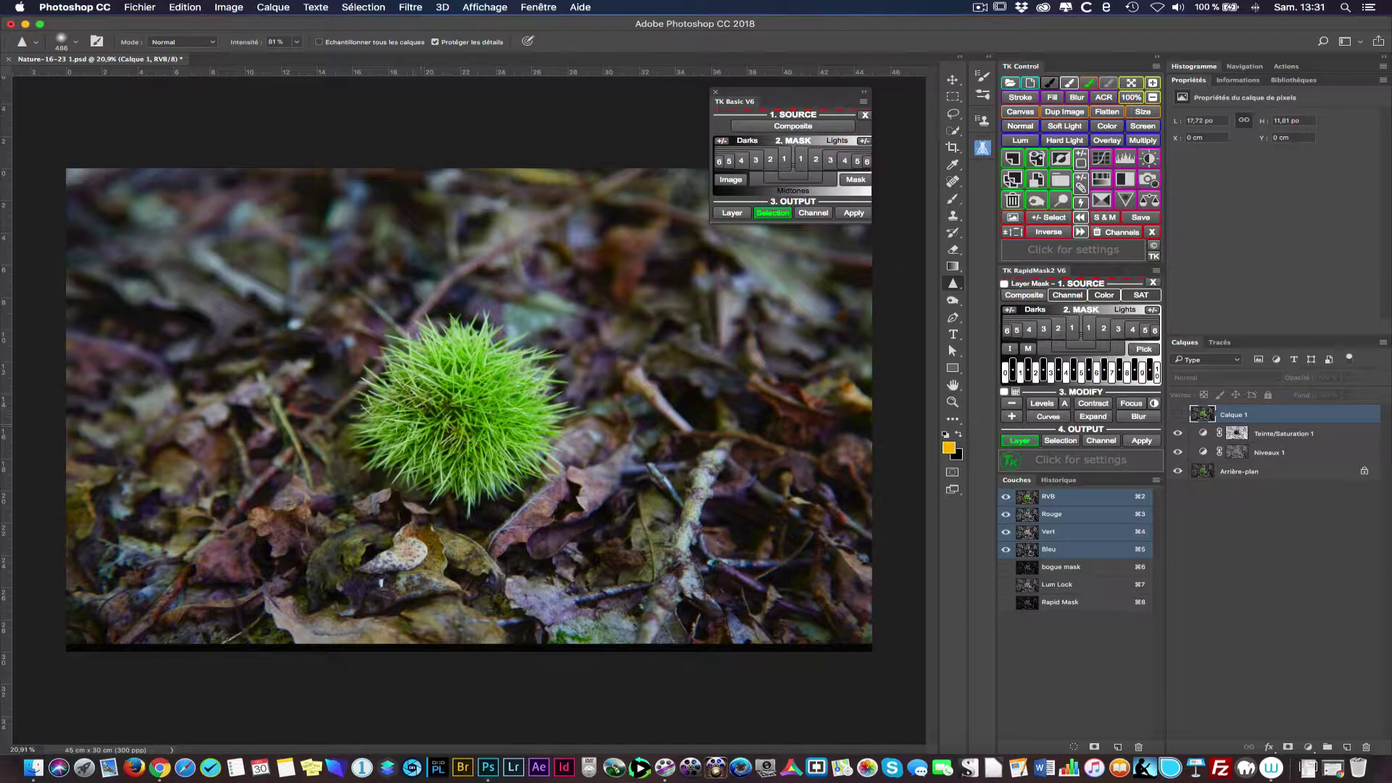
Step: Activate the Brush tool and choose a bright red foreground colour for painting the burr
scroll(415, 424, "up", 5)
scroll(428, 416, "down", 2)
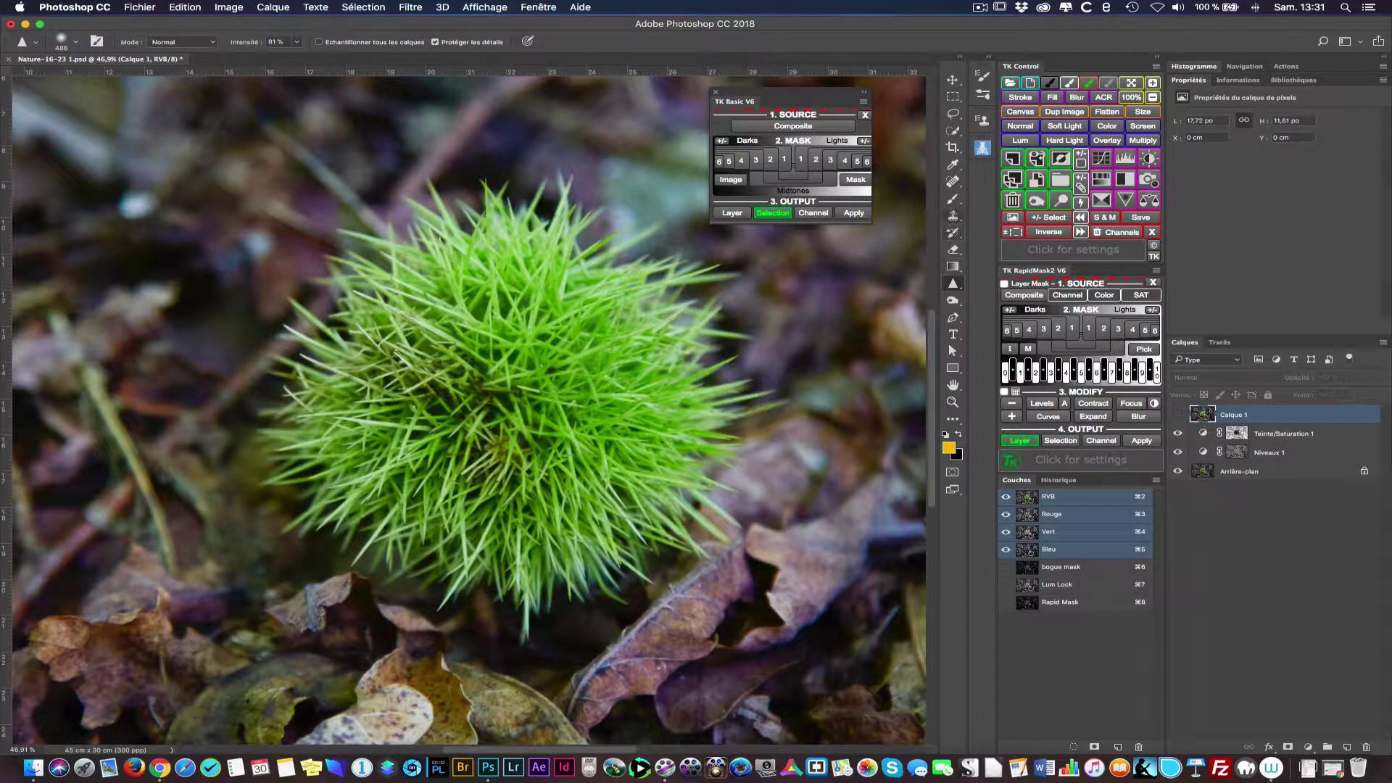
left_click(952, 198)
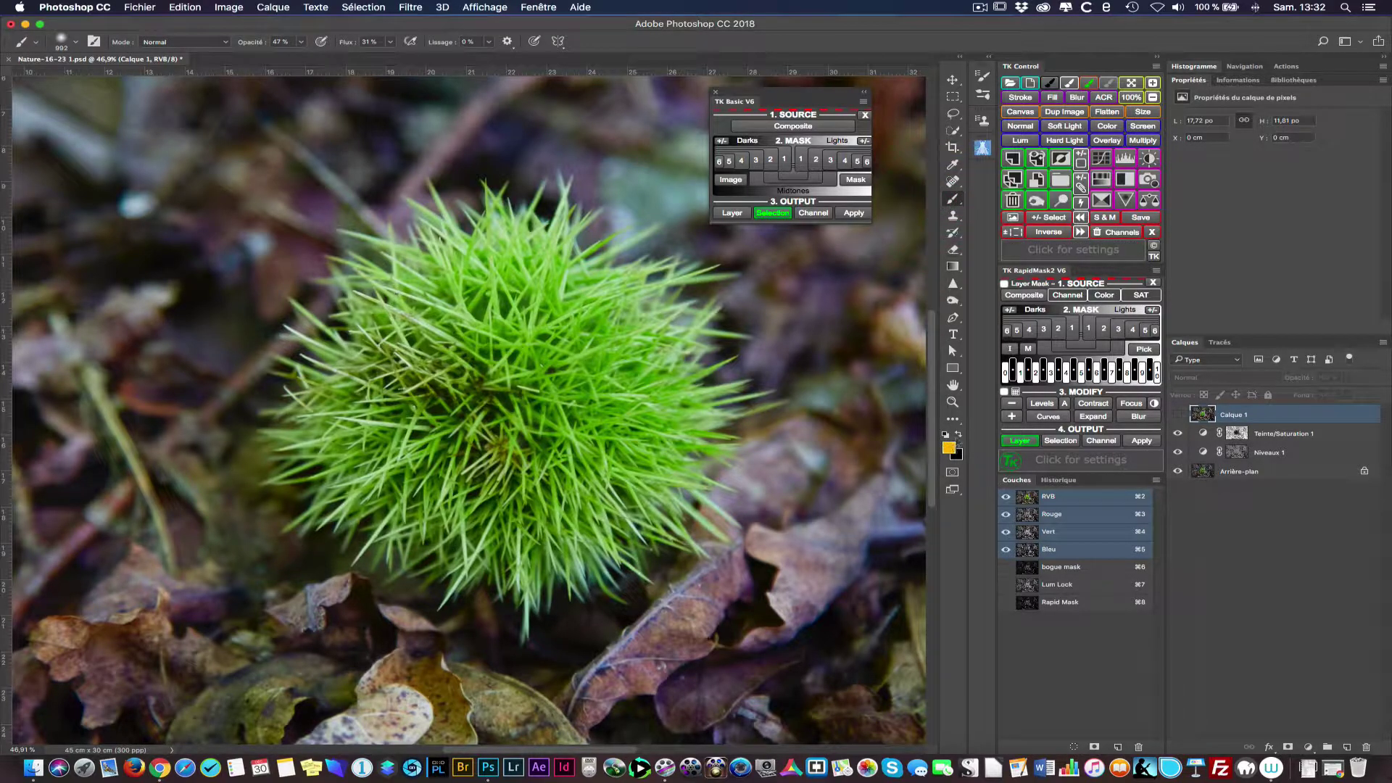
left_click(957, 433)
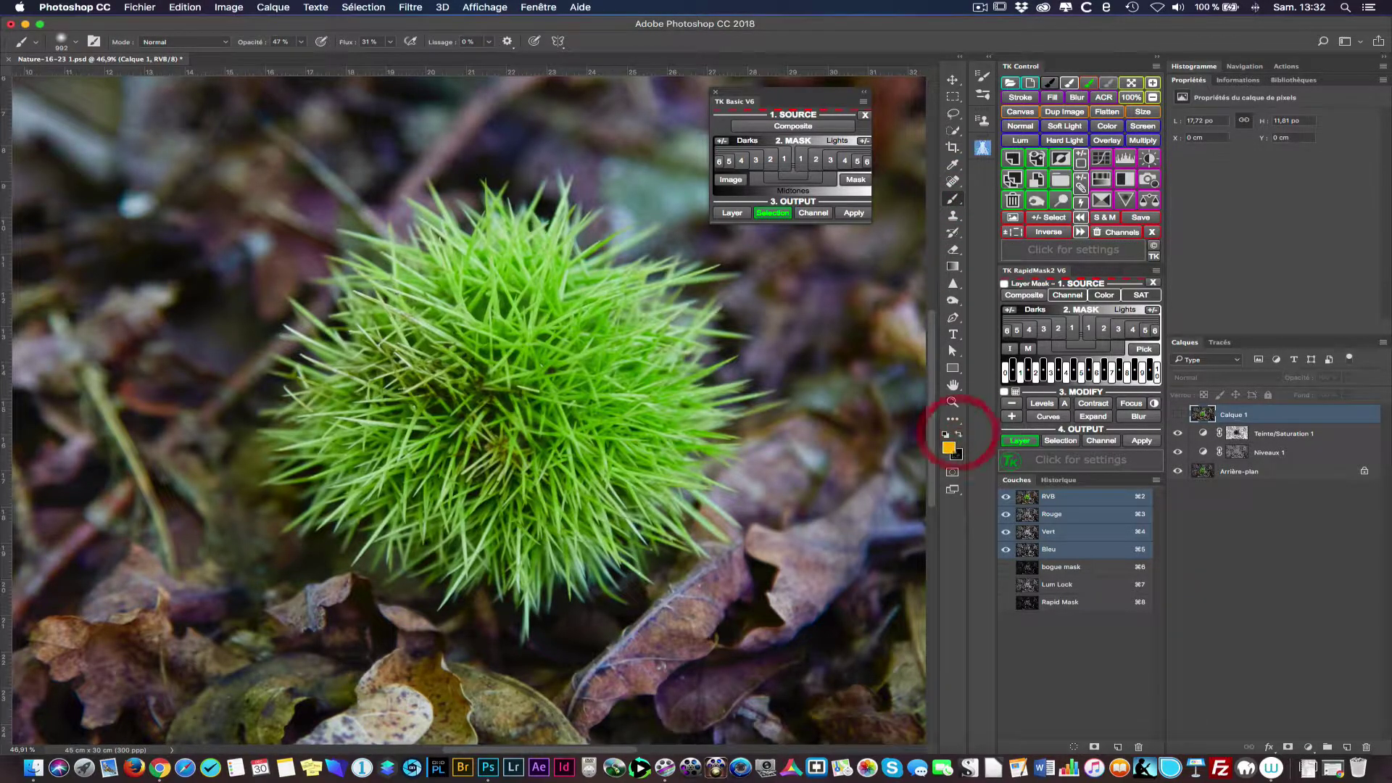
left_click(948, 447)
left_click_drag(999, 323, 998, 332)
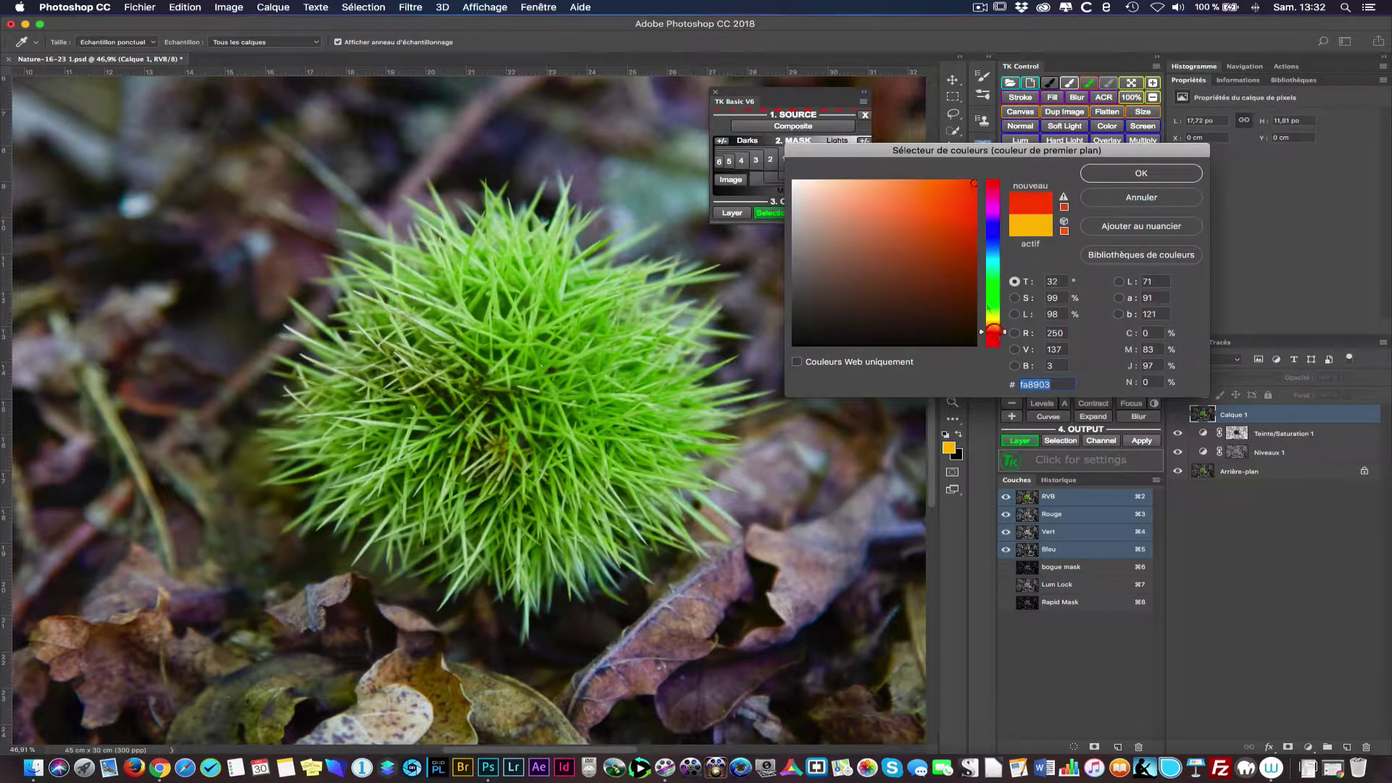
left_click(1104, 178)
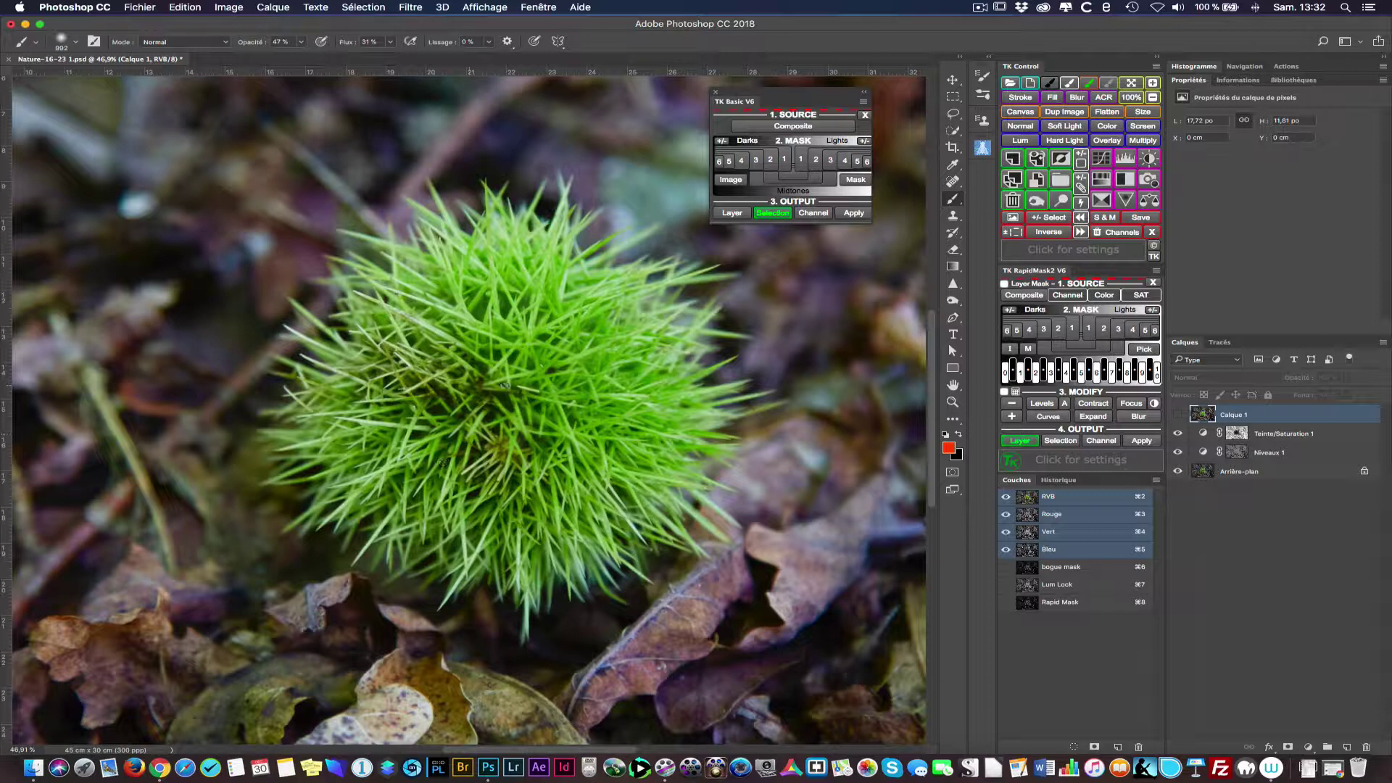
Step: Try to paint on the hidden Calque 1, and replace that layer with a new empty pixel layer
left_click(544, 351)
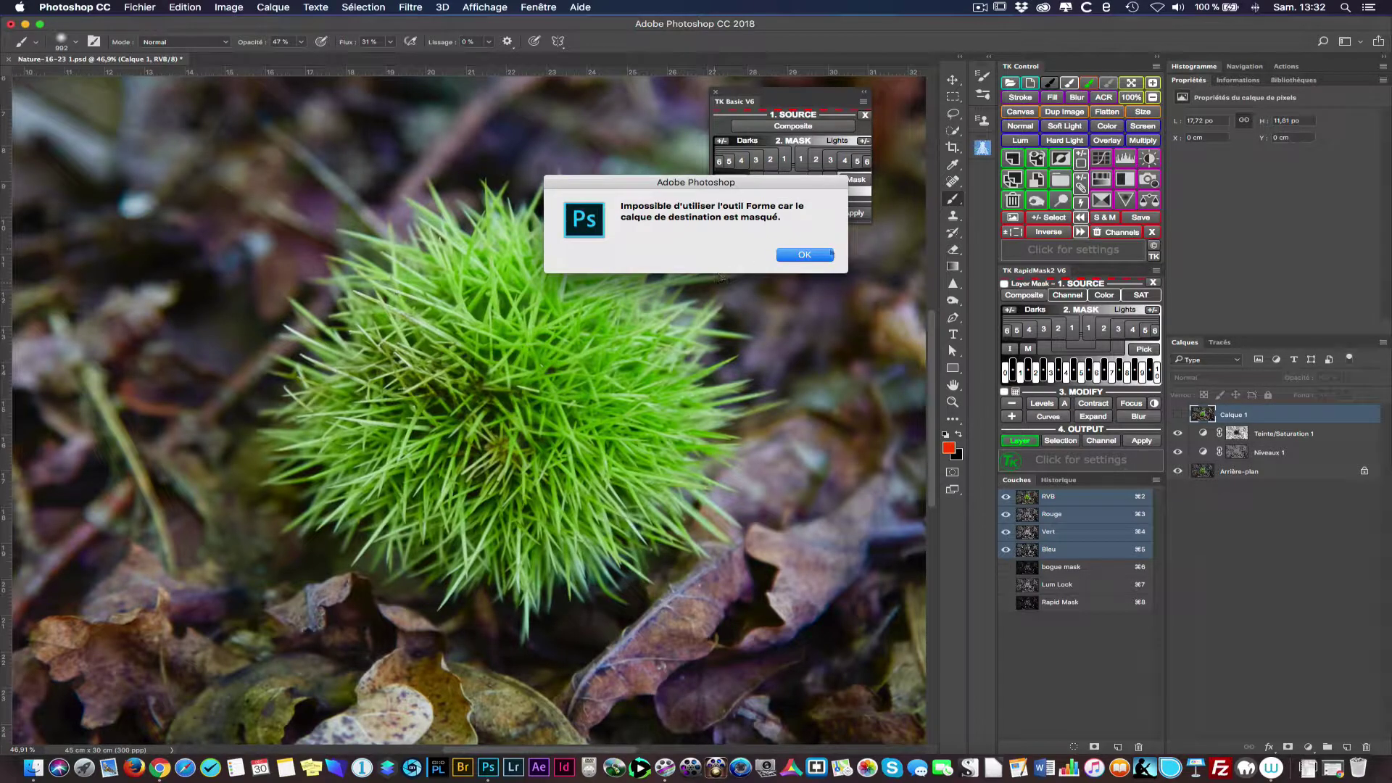
left_click(831, 254)
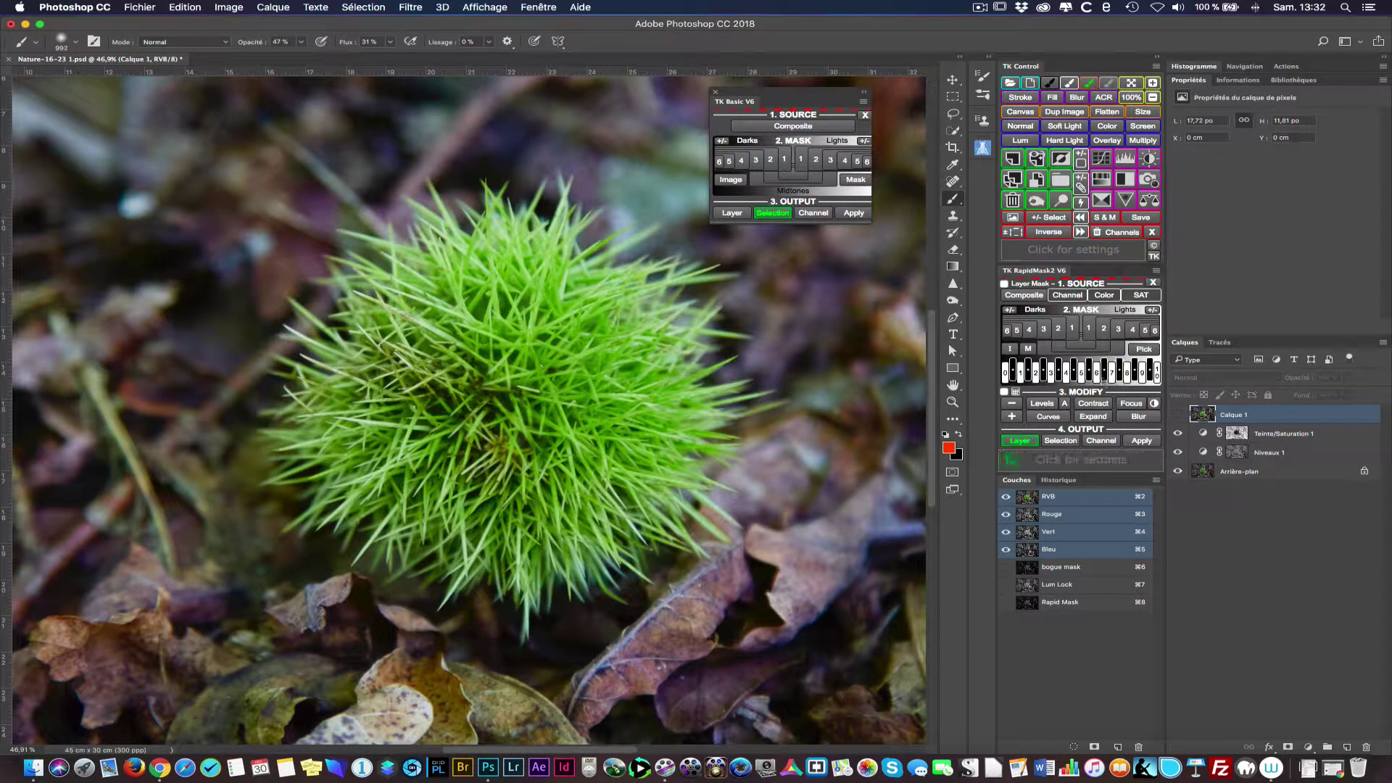
left_click(1012, 200)
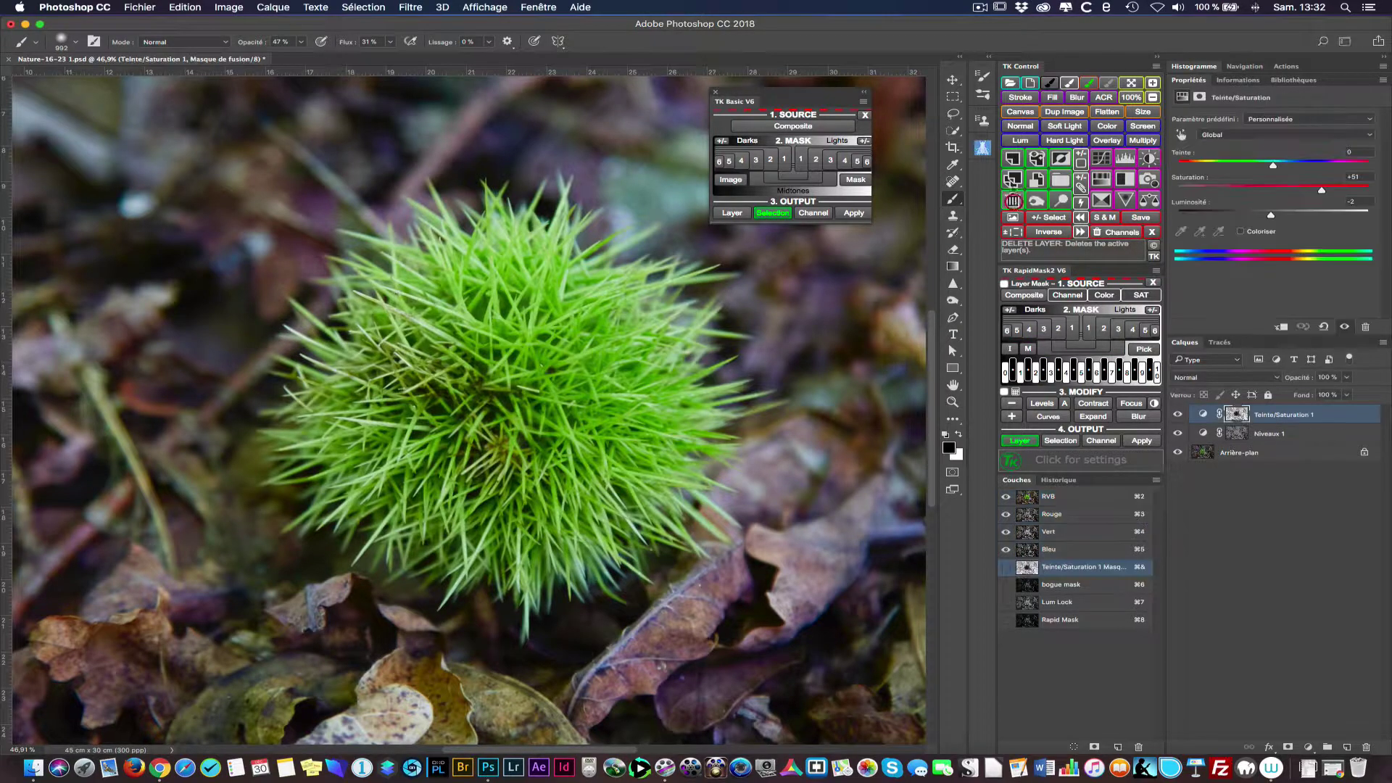
left_click(1012, 158)
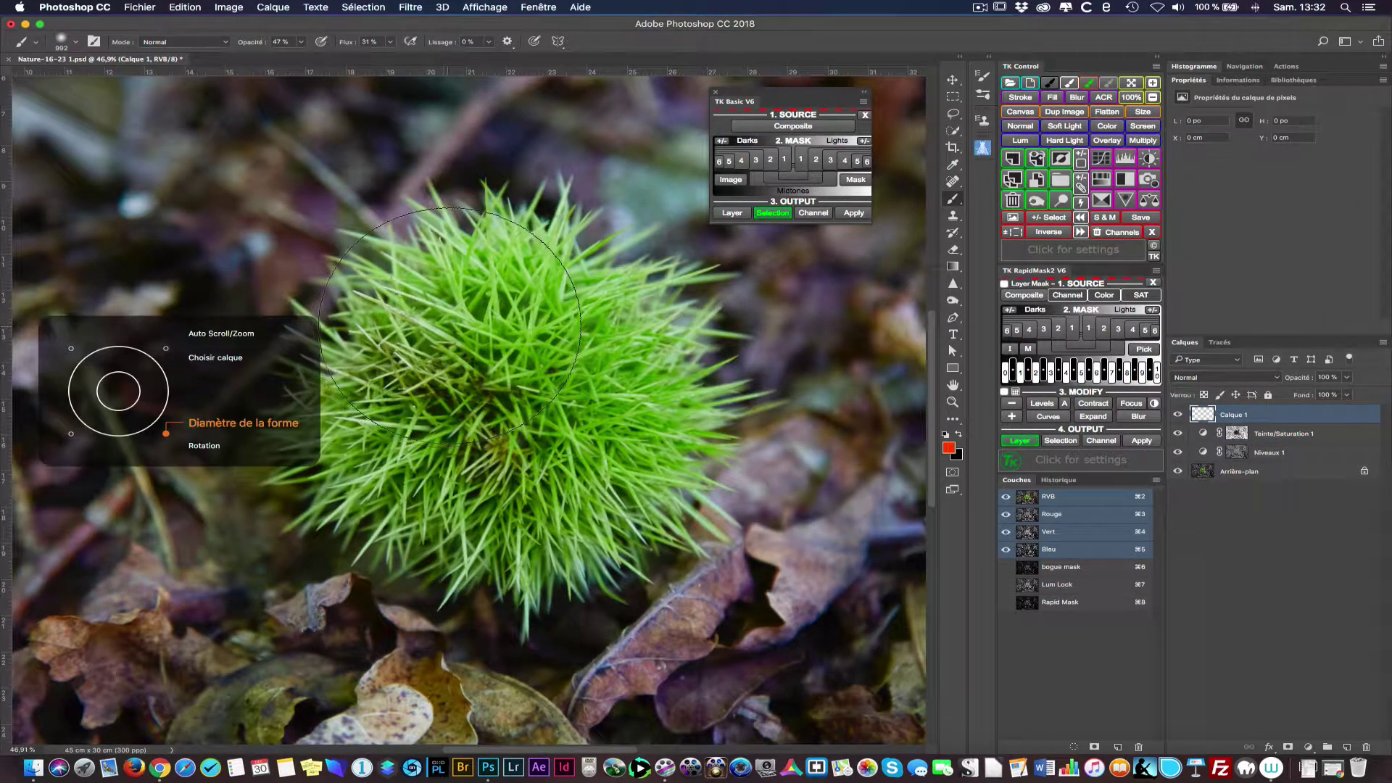
Step: Reduce the brush size to 500 and paint red over the whole burr on Calque 1 through the Lights 2 selection
key("bracketleft")
key("bracketleft")
key("bracketleft")
key("bracketleft")
key("bracketleft")
mouse_move(449, 306)
left_mouse_down()
mouse_move(381, 287)
mouse_move(437, 293)
mouse_move(420, 286)
mouse_move(353, 383)
mouse_move(305, 390)
mouse_move(299, 408)
mouse_move(357, 324)
mouse_move(351, 303)
mouse_move(311, 373)
mouse_move(353, 424)
mouse_move(306, 483)
mouse_move(389, 488)
left_mouse_up()
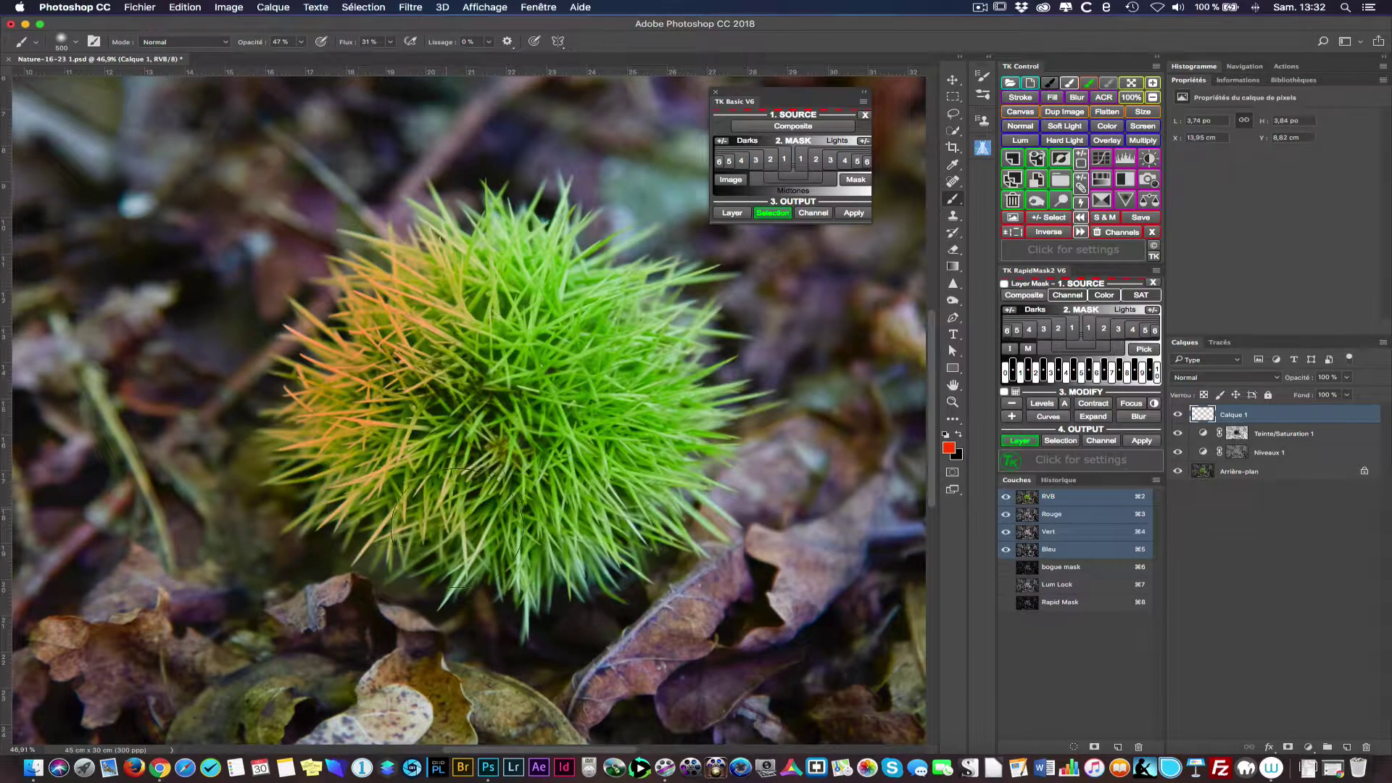
mouse_move(457, 528)
left_mouse_down()
mouse_move(546, 575)
mouse_move(603, 516)
mouse_move(616, 477)
mouse_move(578, 440)
mouse_move(673, 385)
mouse_move(632, 396)
mouse_move(647, 329)
mouse_move(600, 323)
mouse_move(552, 360)
mouse_move(526, 252)
mouse_move(453, 252)
mouse_move(434, 217)
mouse_move(407, 258)
mouse_move(406, 316)
mouse_move(469, 406)
mouse_move(539, 391)
mouse_move(490, 357)
mouse_move(460, 481)
left_mouse_up()
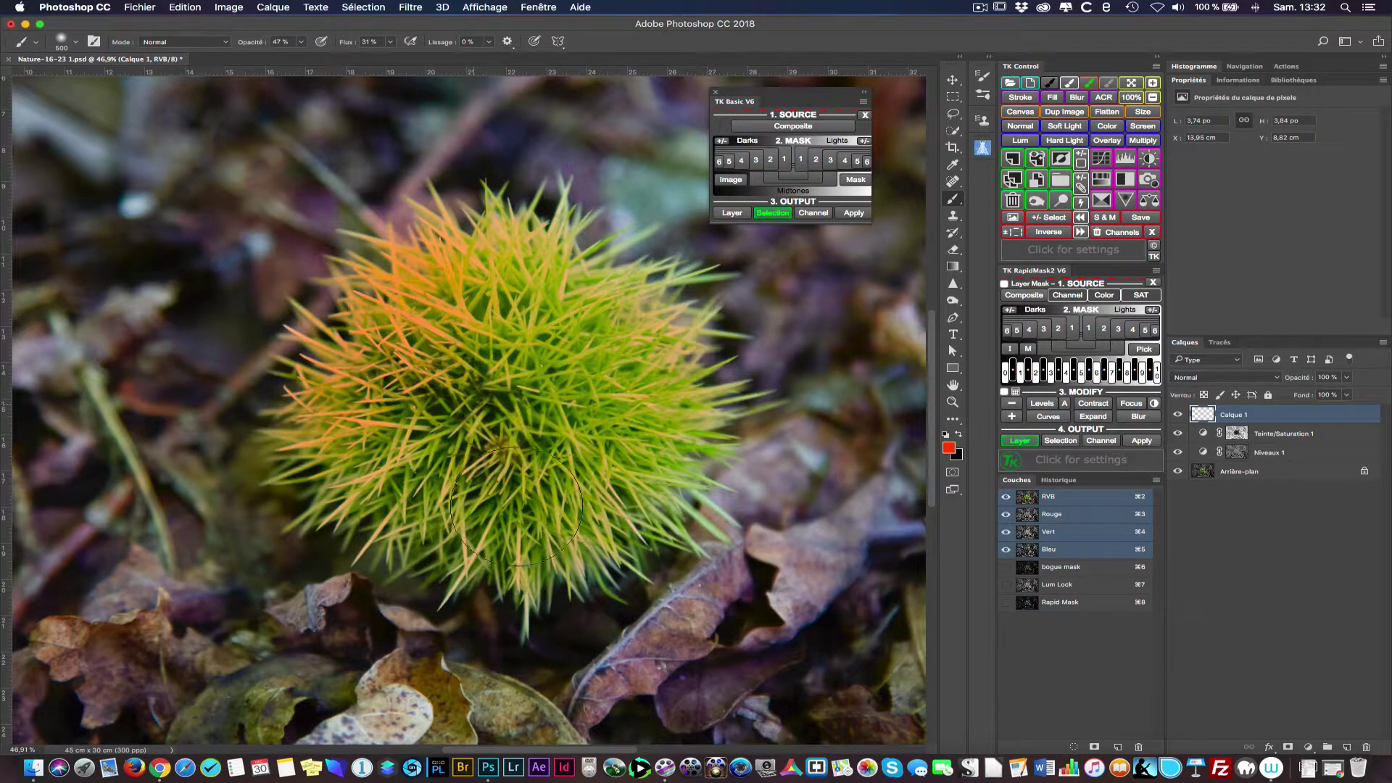
mouse_move(304, 528)
left_mouse_down()
mouse_move(331, 544)
mouse_move(588, 538)
mouse_move(679, 391)
mouse_move(509, 293)
mouse_move(438, 335)
mouse_move(353, 447)
mouse_move(586, 457)
mouse_move(591, 393)
mouse_move(671, 361)
mouse_move(615, 488)
mouse_move(638, 387)
mouse_move(608, 293)
mouse_move(498, 248)
mouse_move(628, 354)
left_mouse_up()
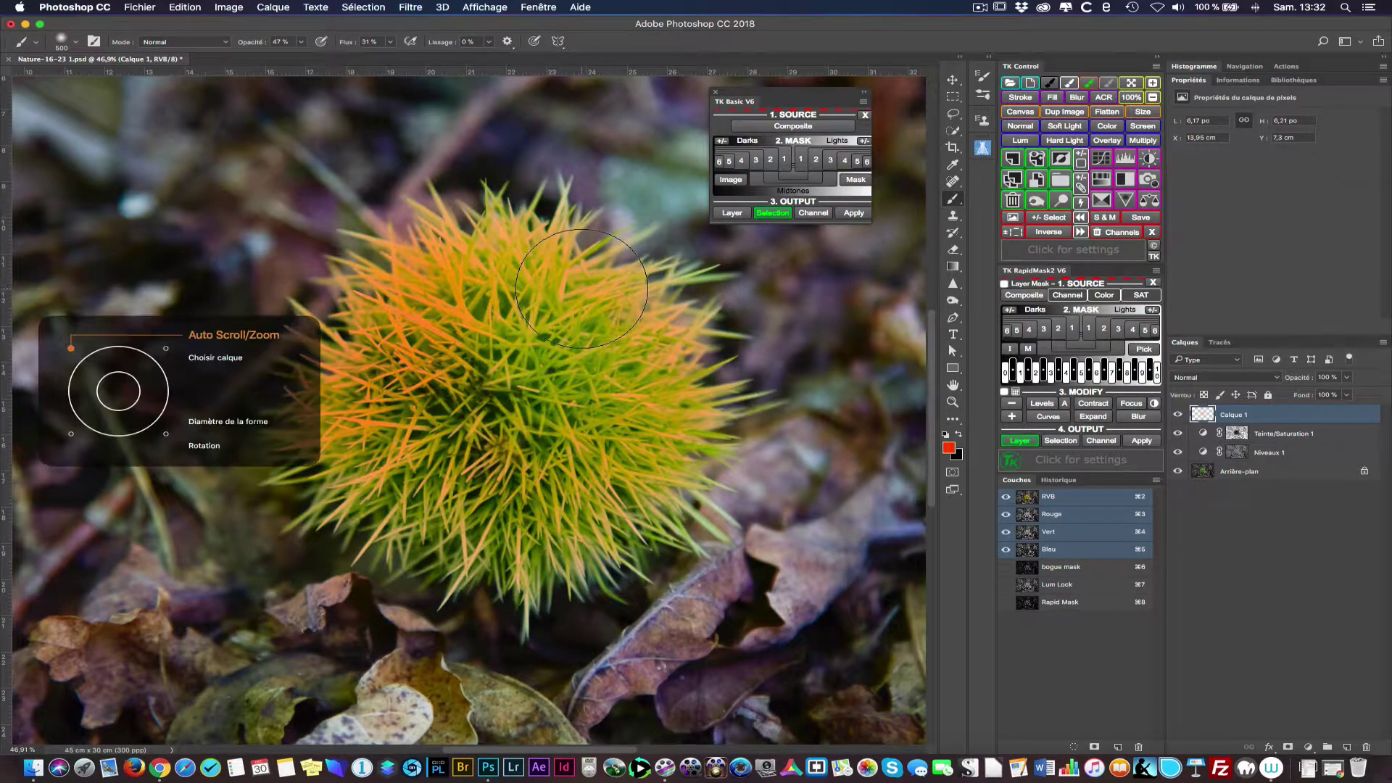
Step: Compare the Lights 2 mask with the painted image, and brush red over the dark background above the burr to test the selection
scroll(581, 288, "down", 5)
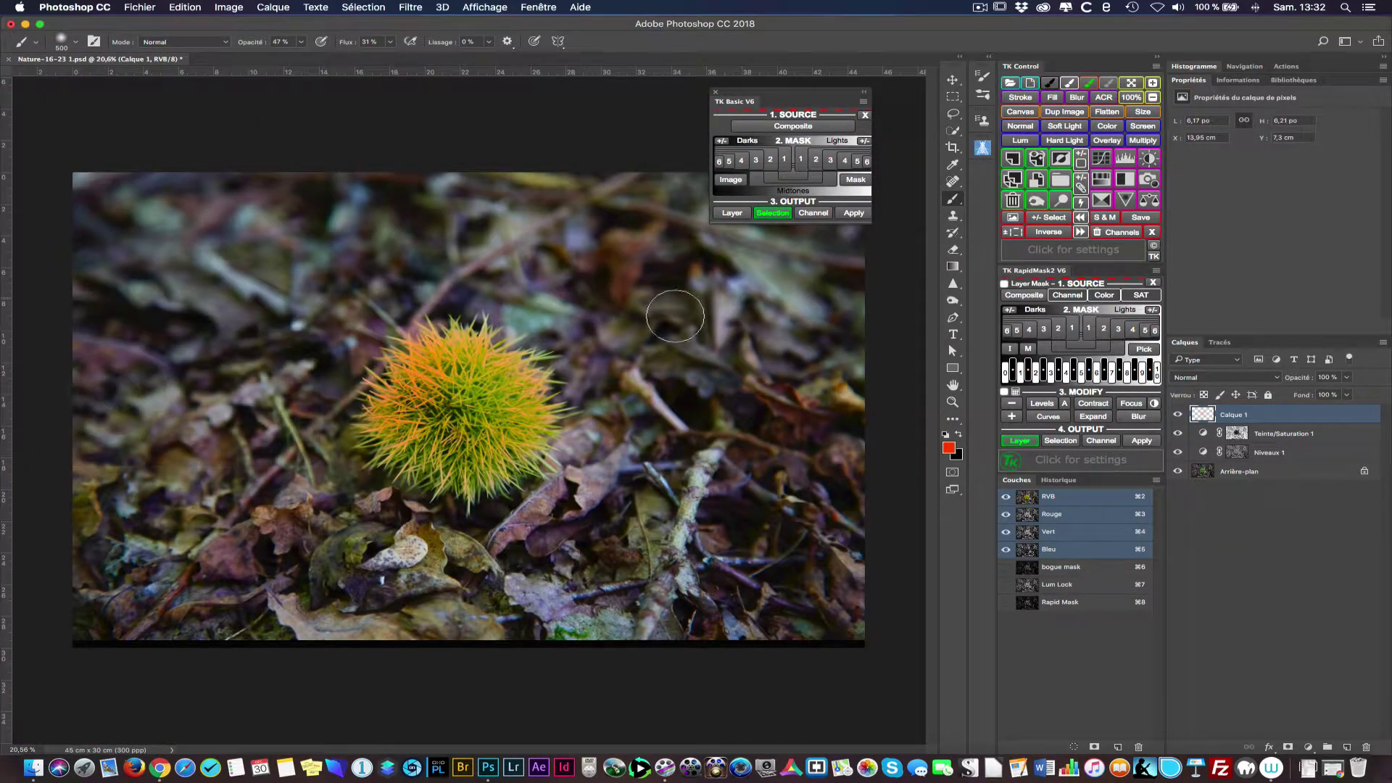
left_click(855, 179)
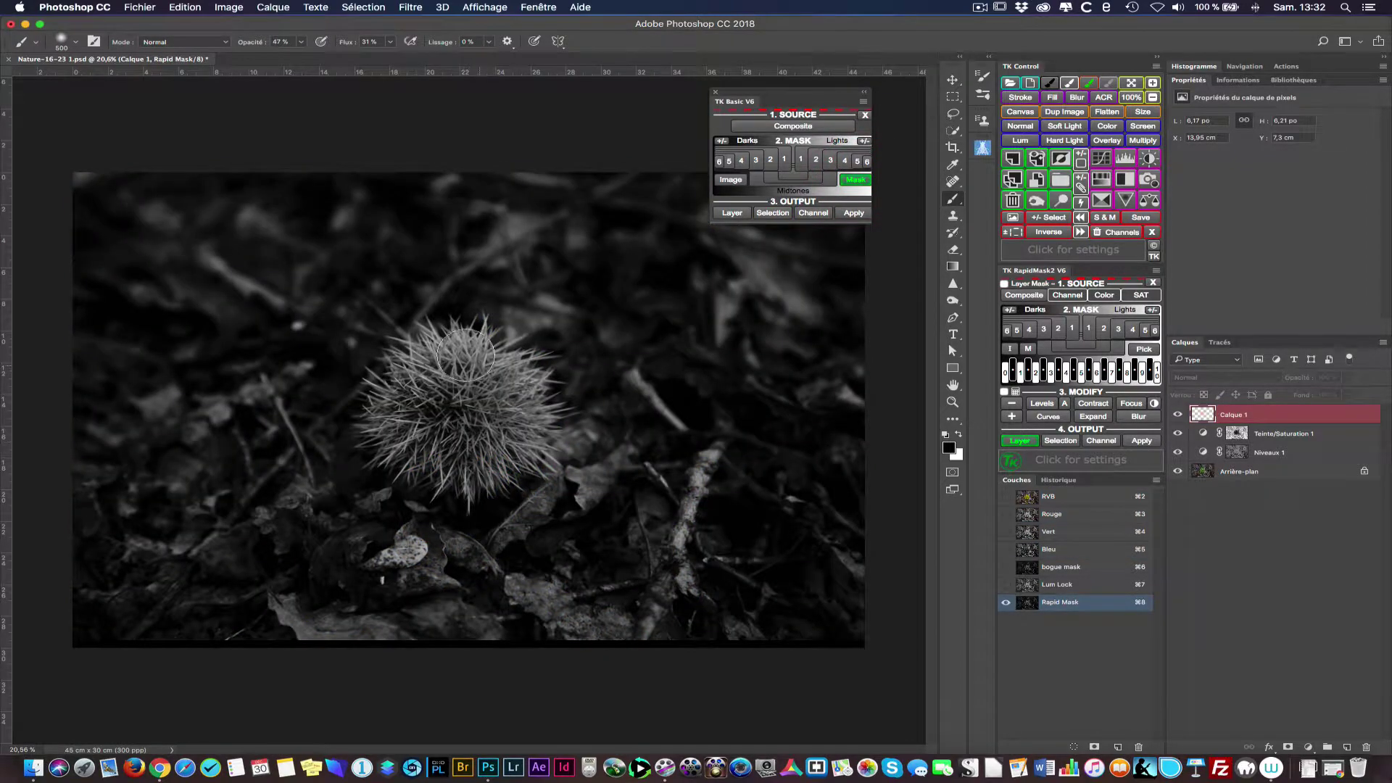
left_click(731, 180)
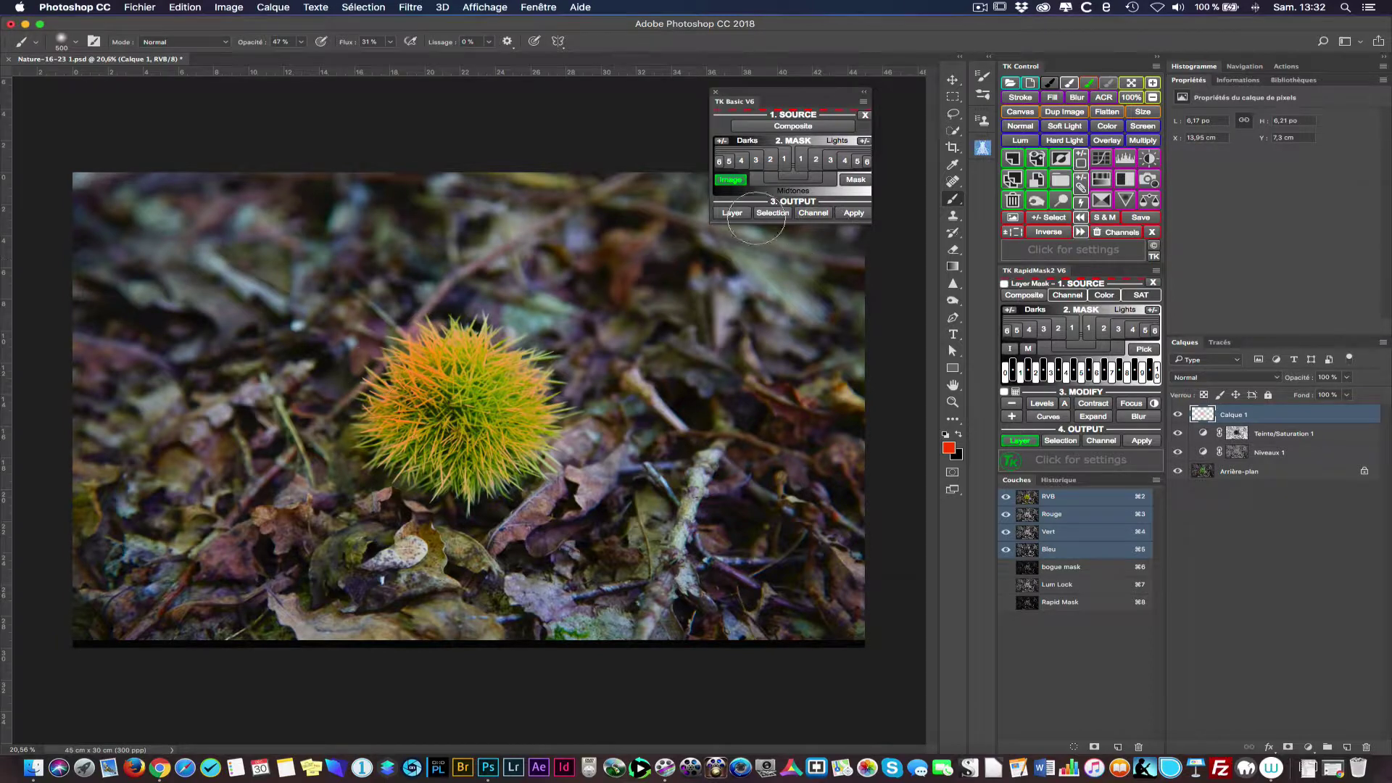
left_click(855, 179)
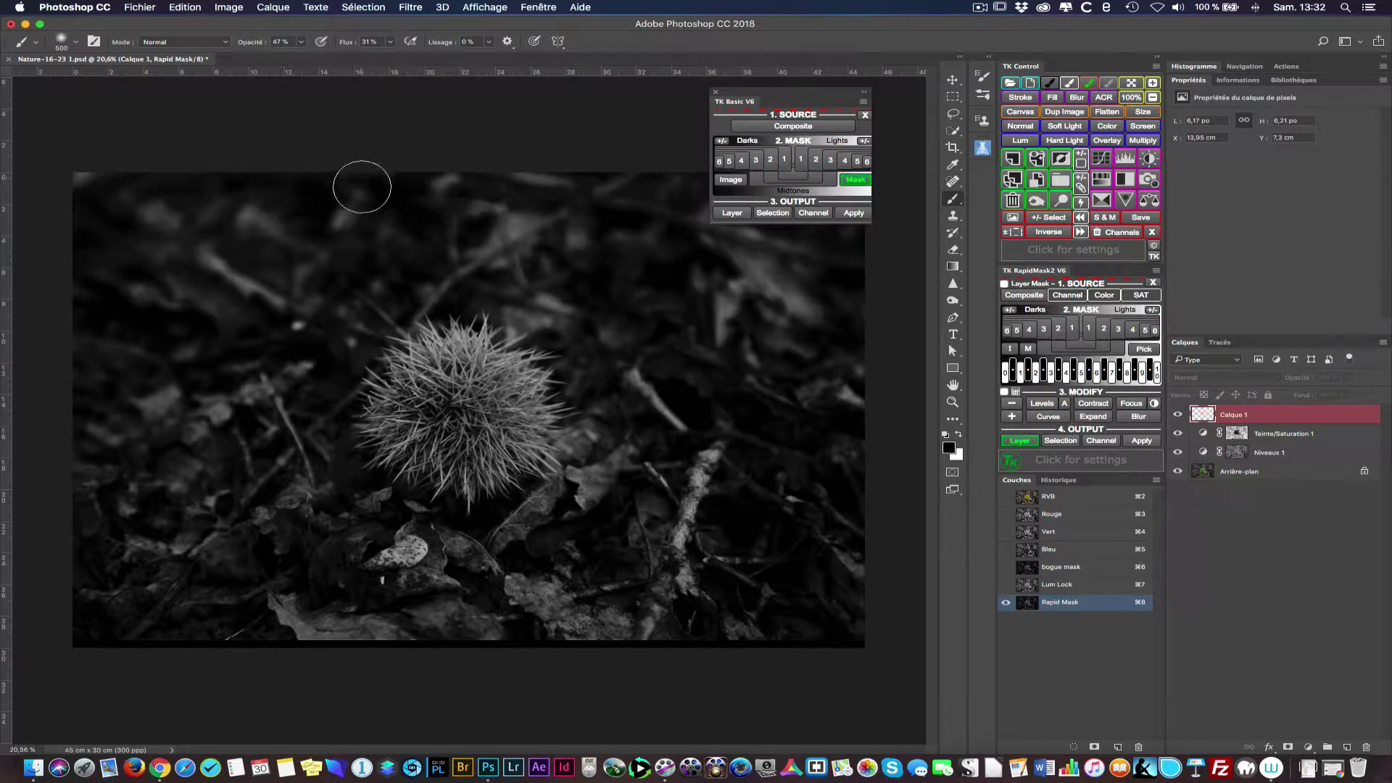
left_click(730, 180)
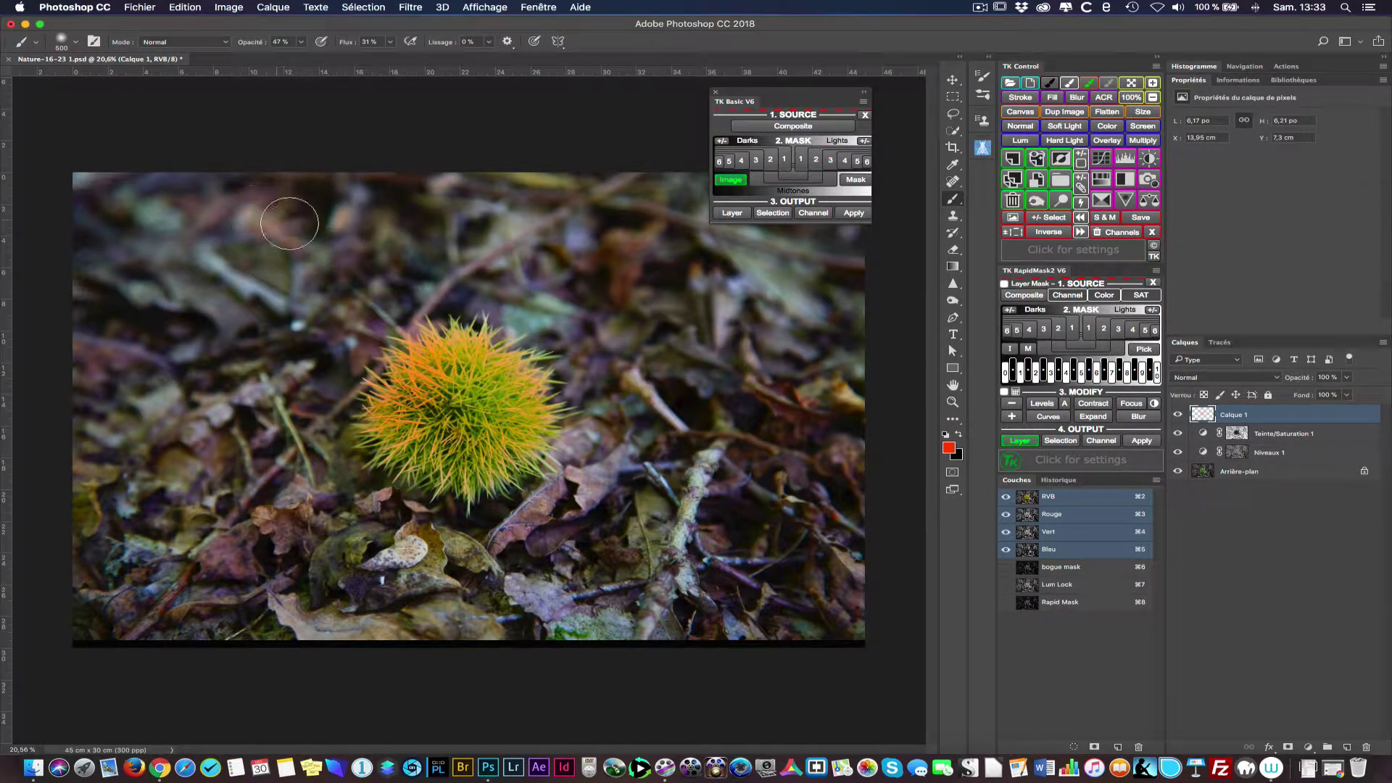
mouse_move(285, 302)
left_mouse_down()
mouse_move(257, 220)
mouse_move(221, 199)
mouse_move(239, 173)
left_mouse_up()
Step: Clear the temporary luminosity mask channels and delete the painted layer Calque 1
left_click(864, 114)
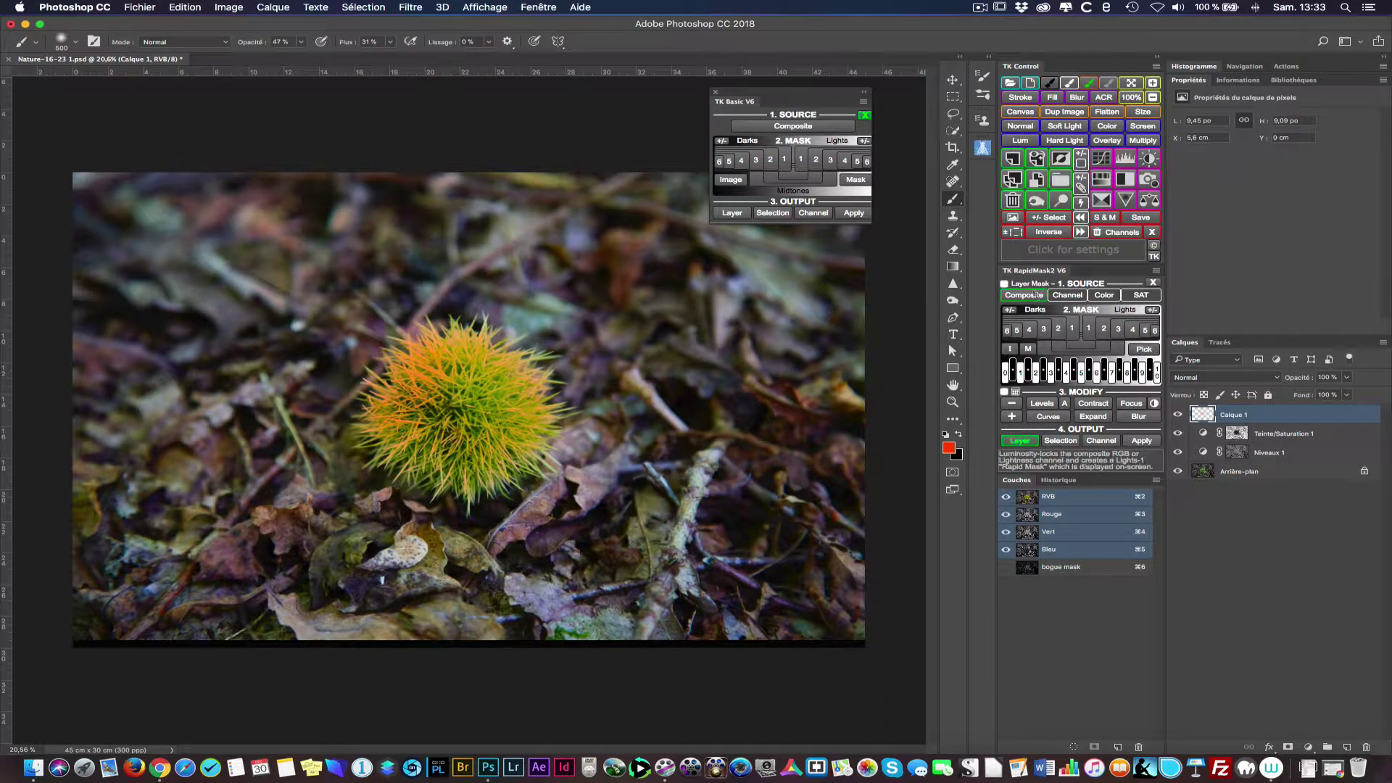
left_click(1013, 200)
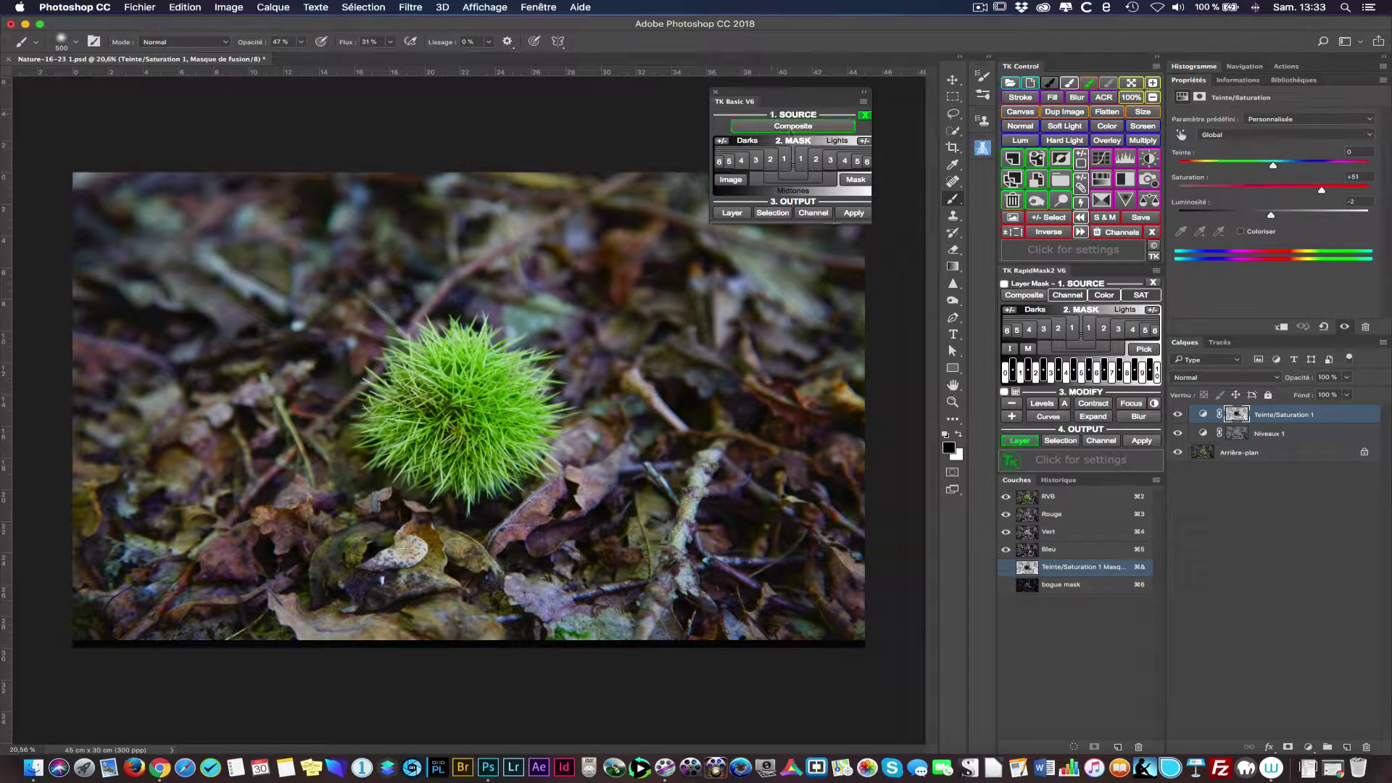
Step: Generate a Composite mask, refine it to Lights 3 and output it as a channel named Bogue
left_click(787, 128)
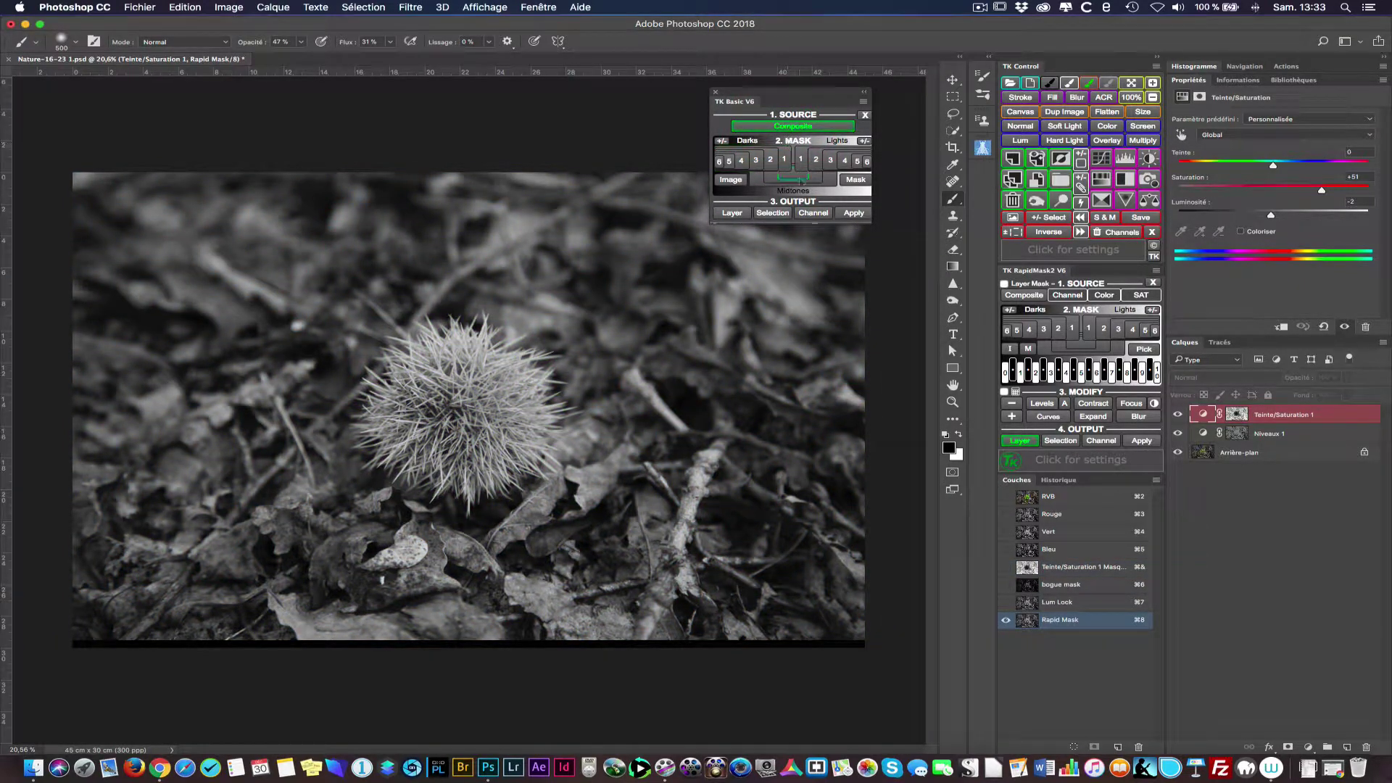
left_click(814, 161)
left_click(830, 160)
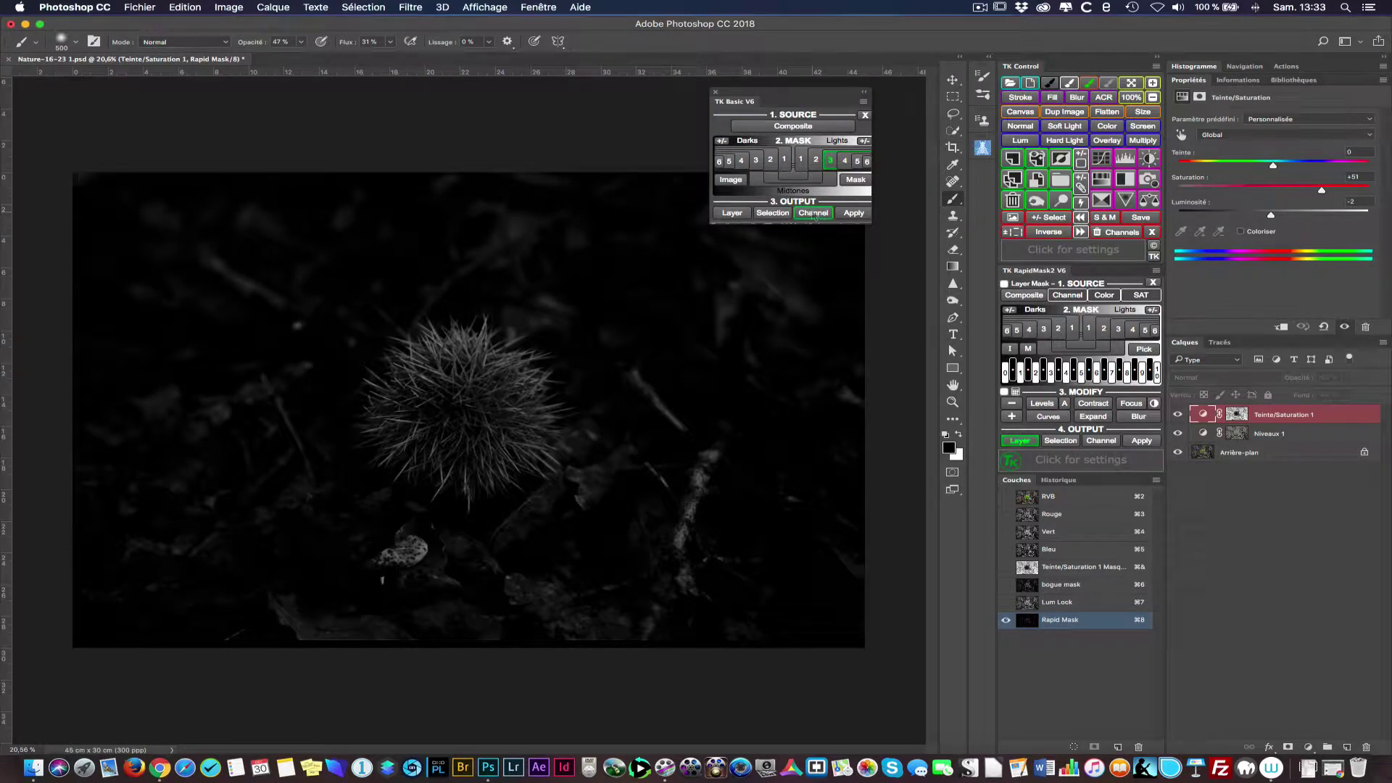
left_click(814, 214)
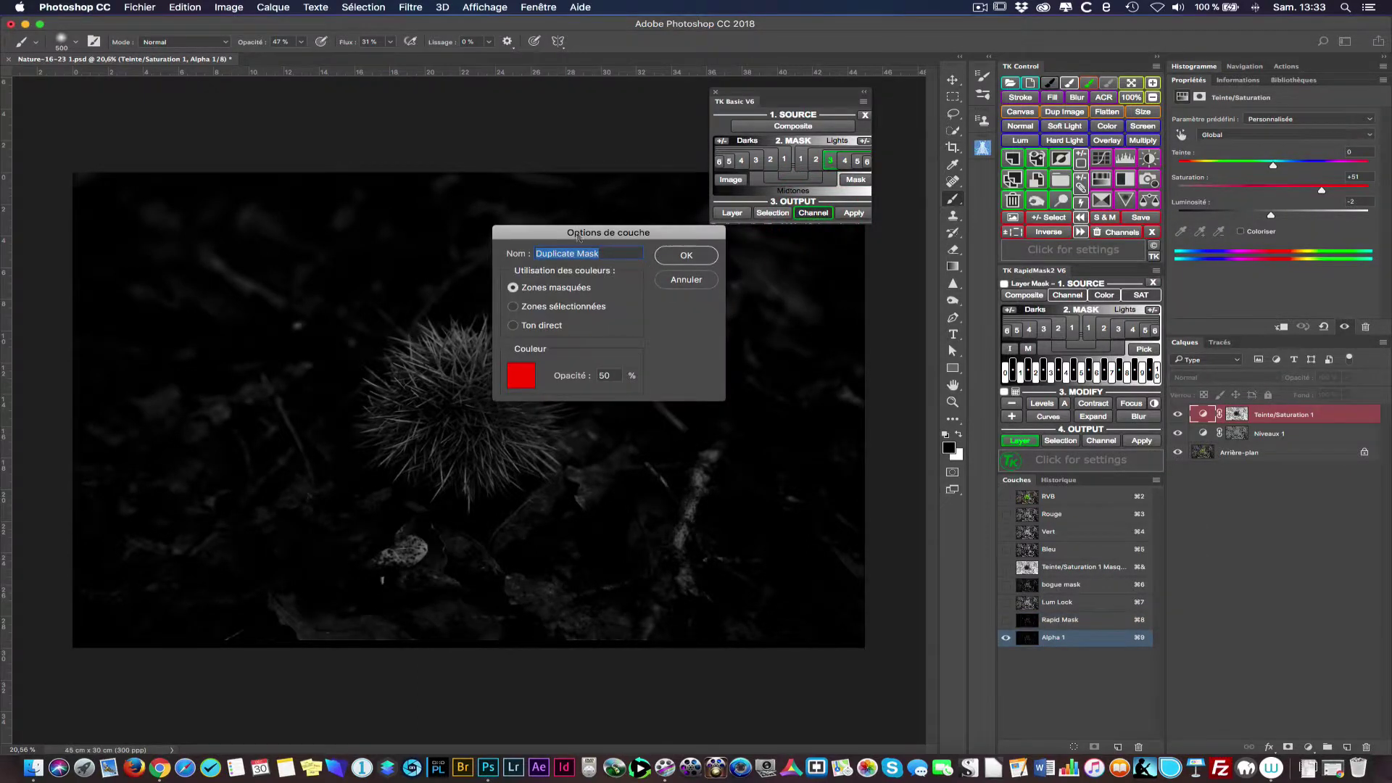
left_click_drag(578, 238, 770, 319)
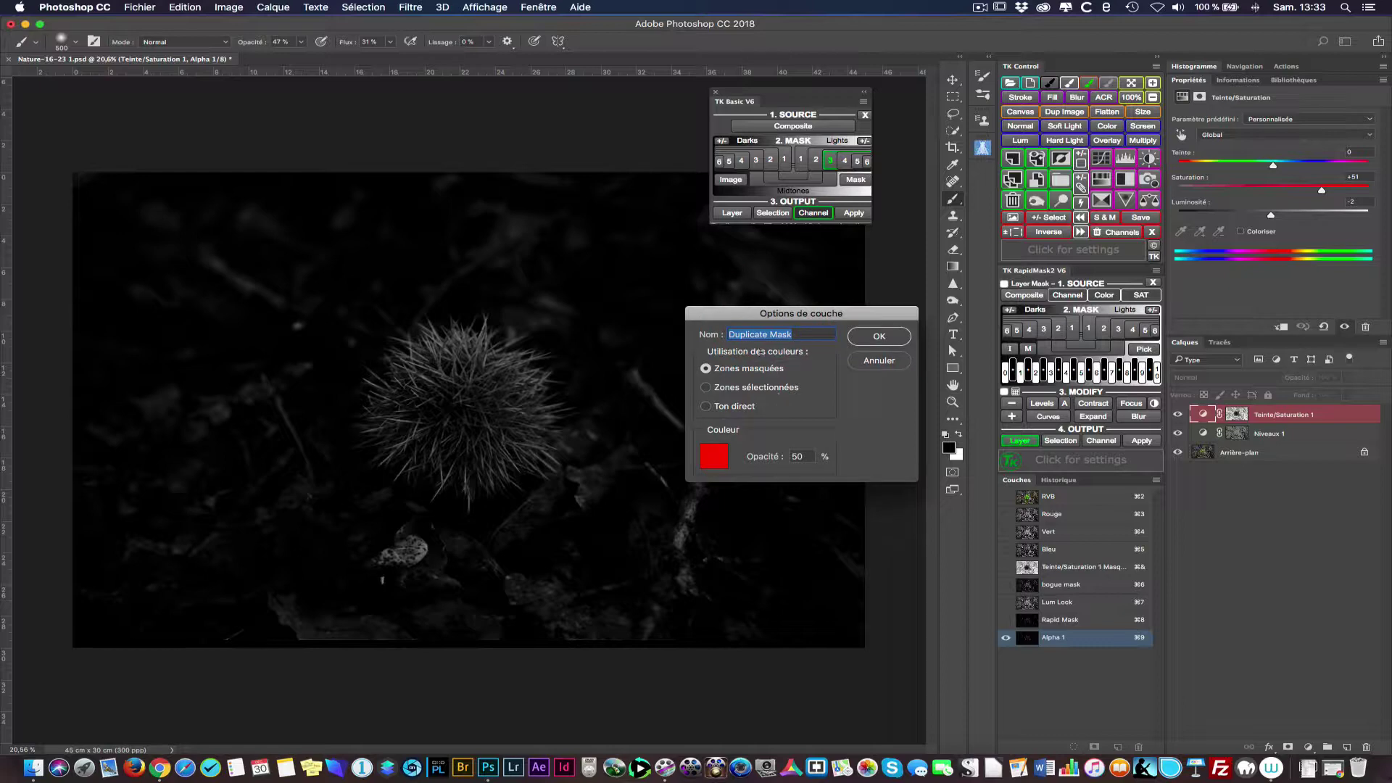
type("Bogue")
key("Return")
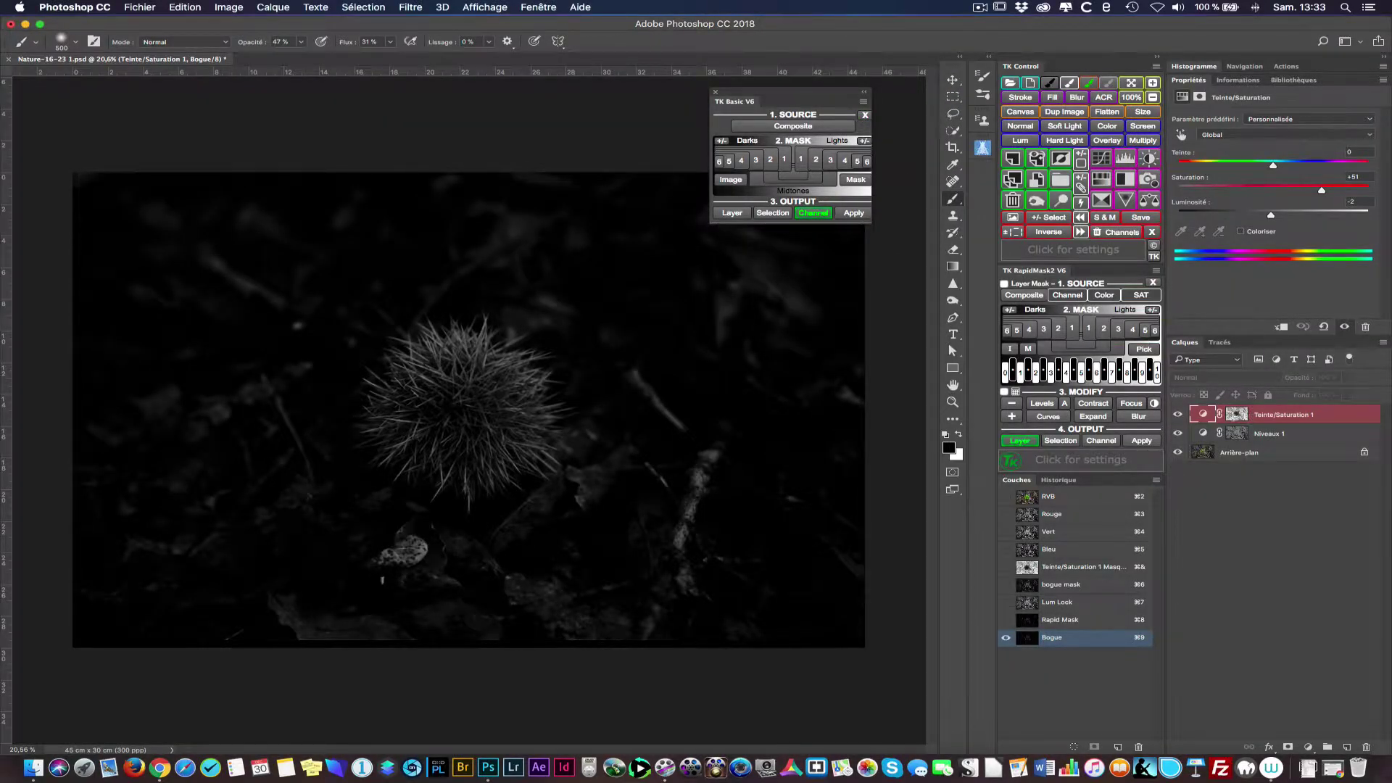
Step: Clear the temporary mask channels, and check the saved Bogue channel before returning to the RVB composite
left_click(864, 116)
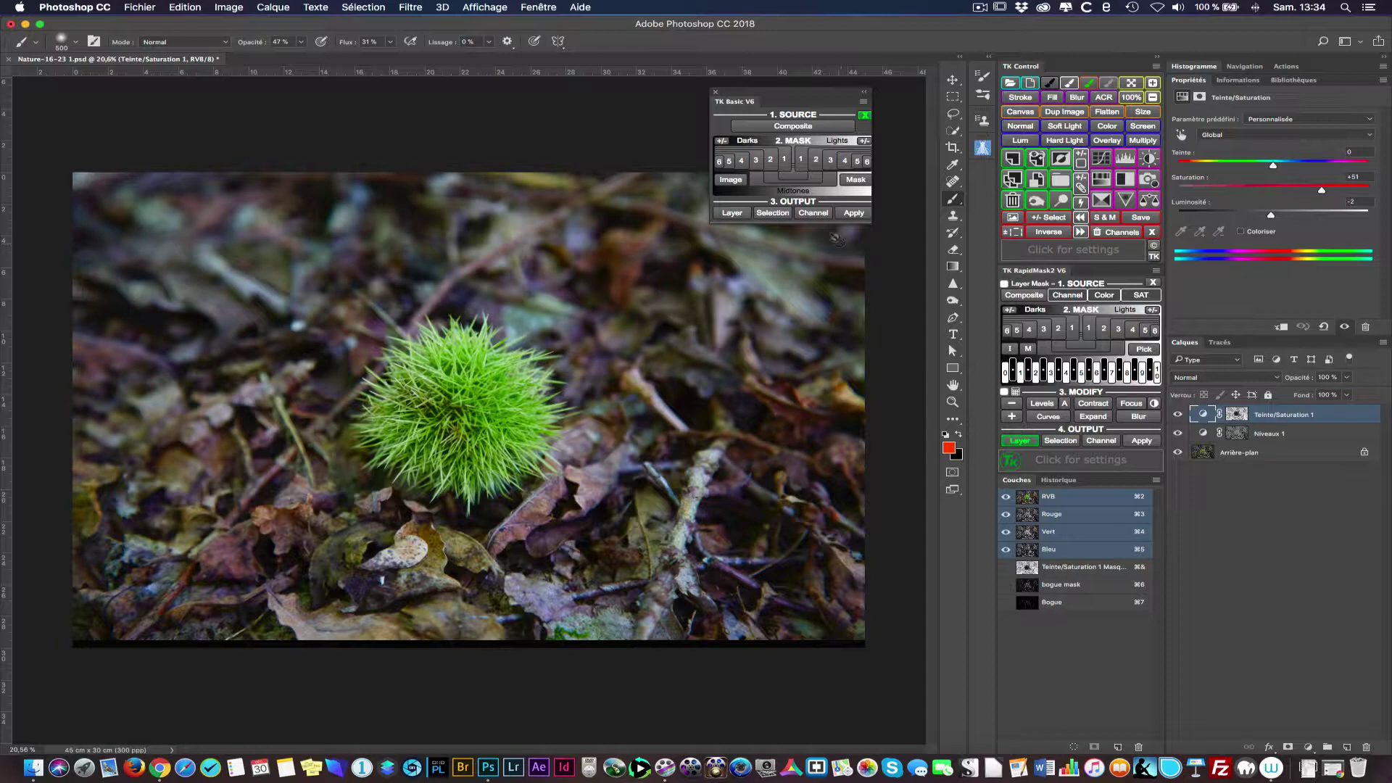
left_click(817, 214)
left_click(1060, 603)
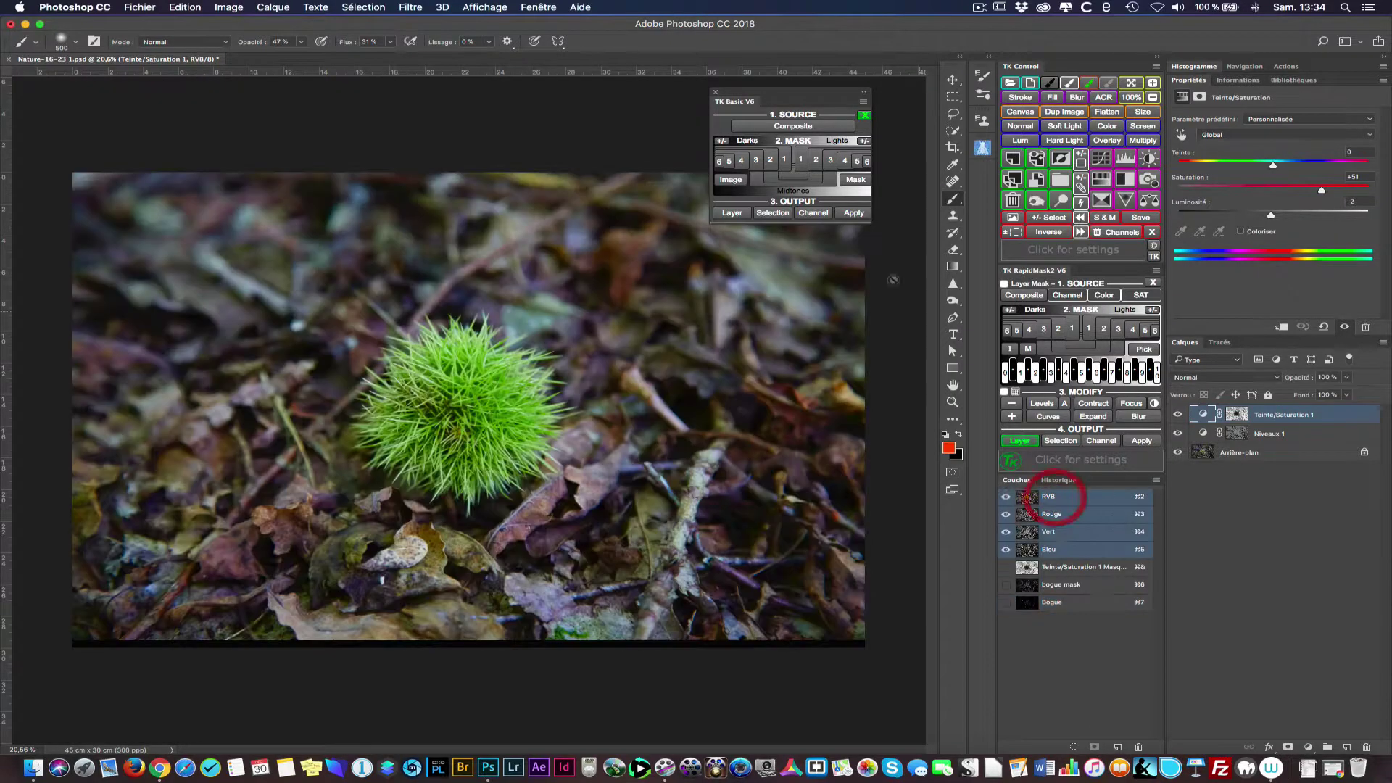
left_click(1056, 497)
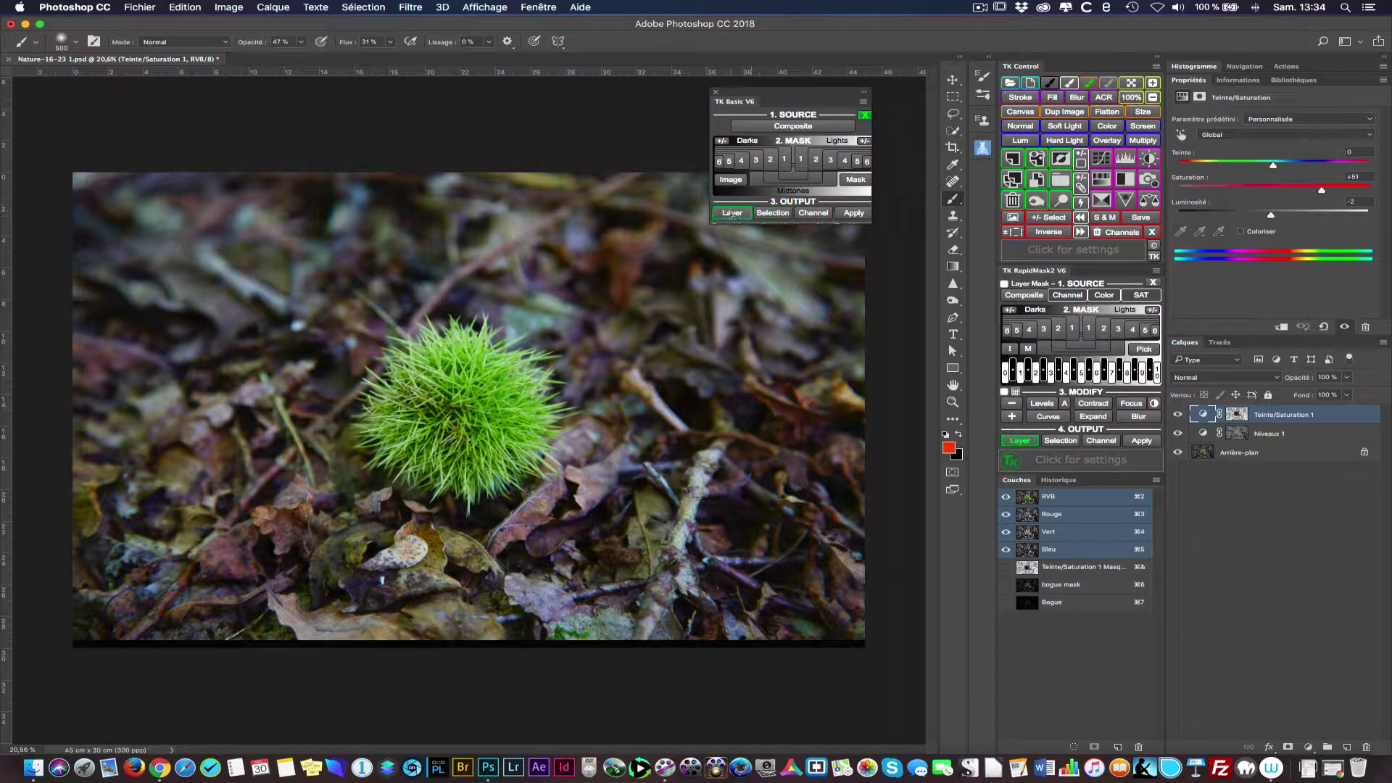
Step: View the available layer output types, and add a Vibrance adjustment layer with Vibrance +29 and Saturation +55
left_click(731, 213)
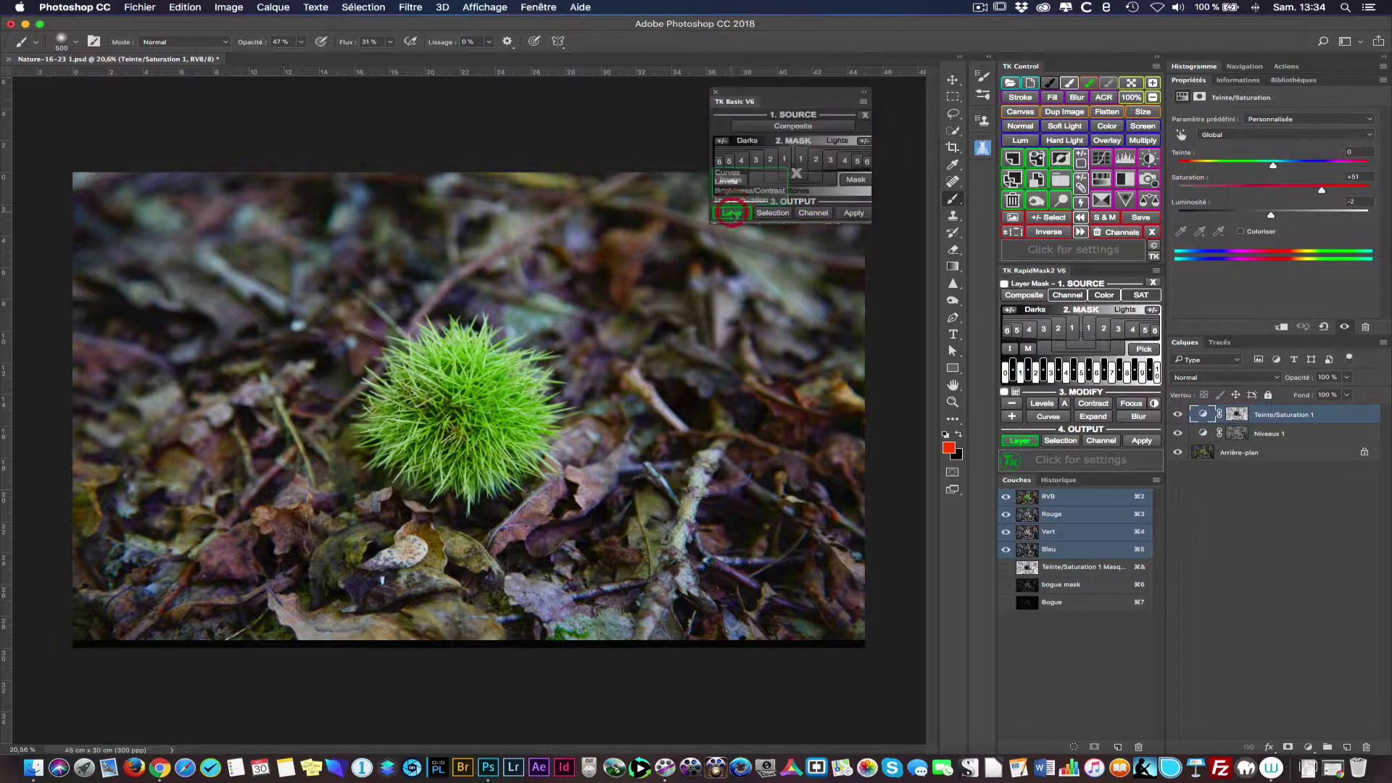
left_click(797, 174)
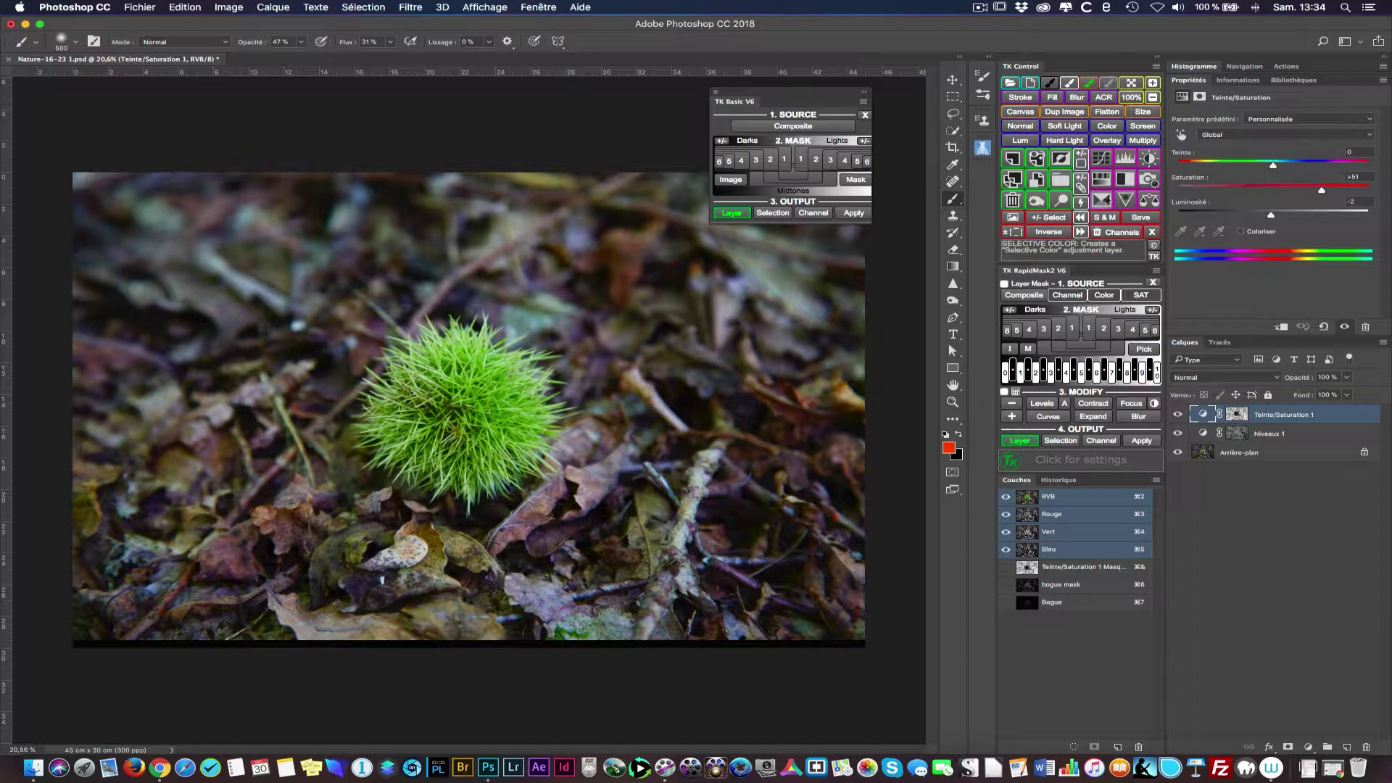
left_click(1123, 200)
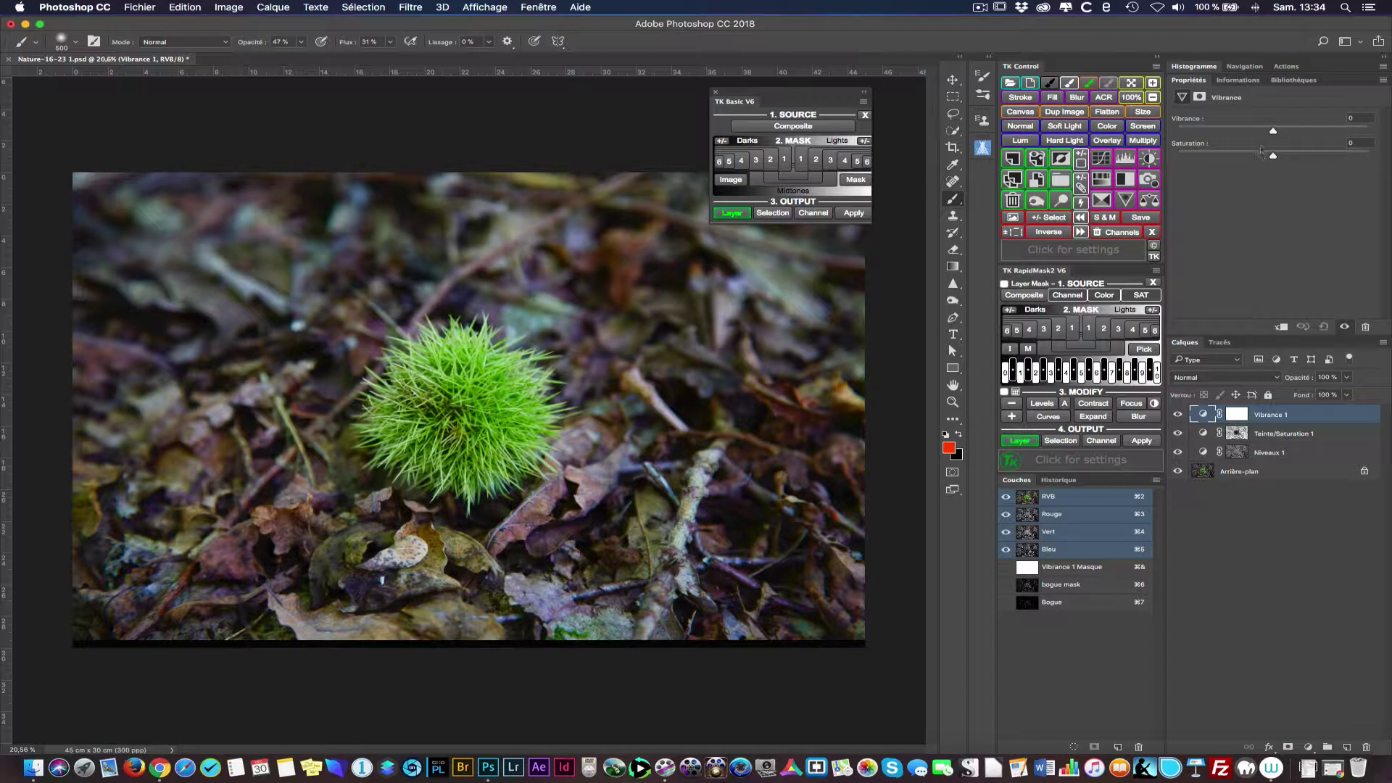
left_click_drag(1273, 158, 1300, 131)
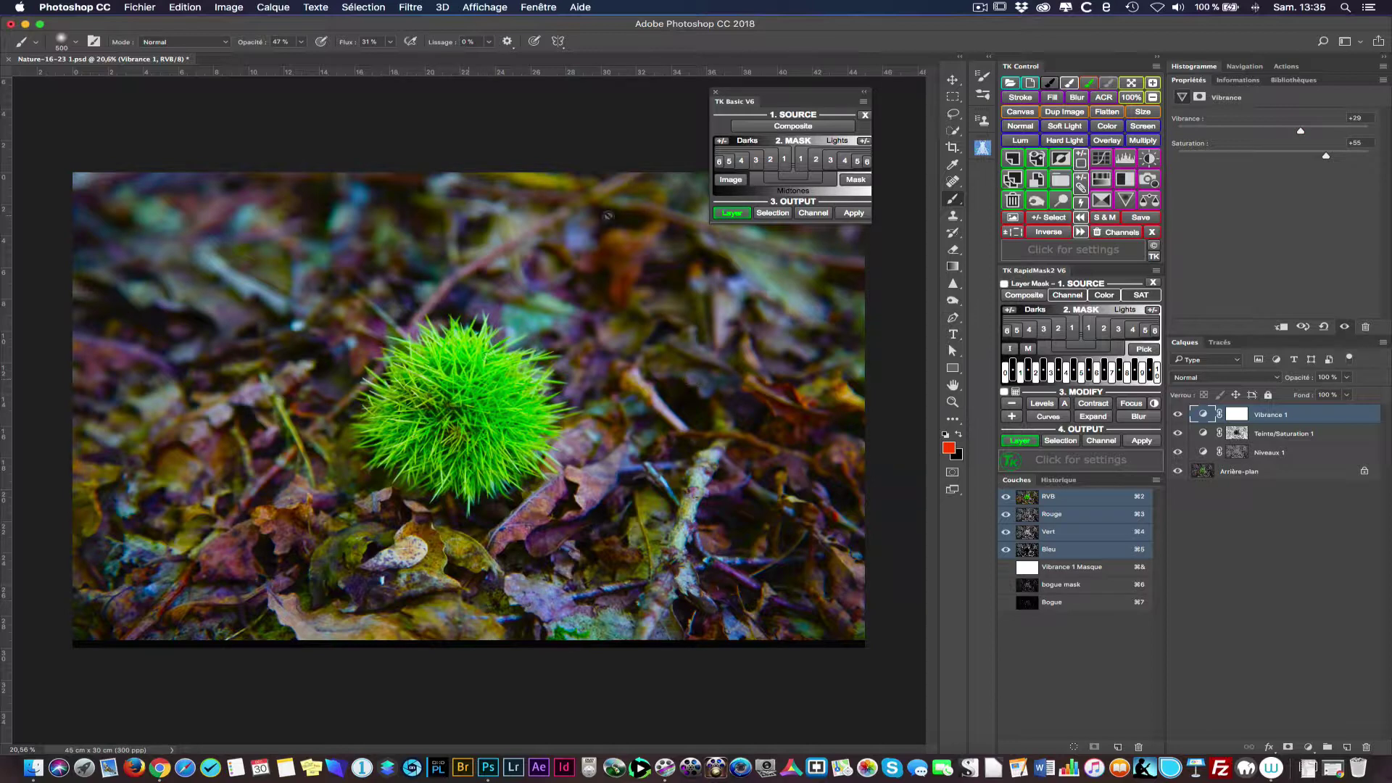
Step: Generate a Composite luminosity mask, refine it to Darks 3 and apply it to the Vibrance 1 layer mask
left_click(790, 123)
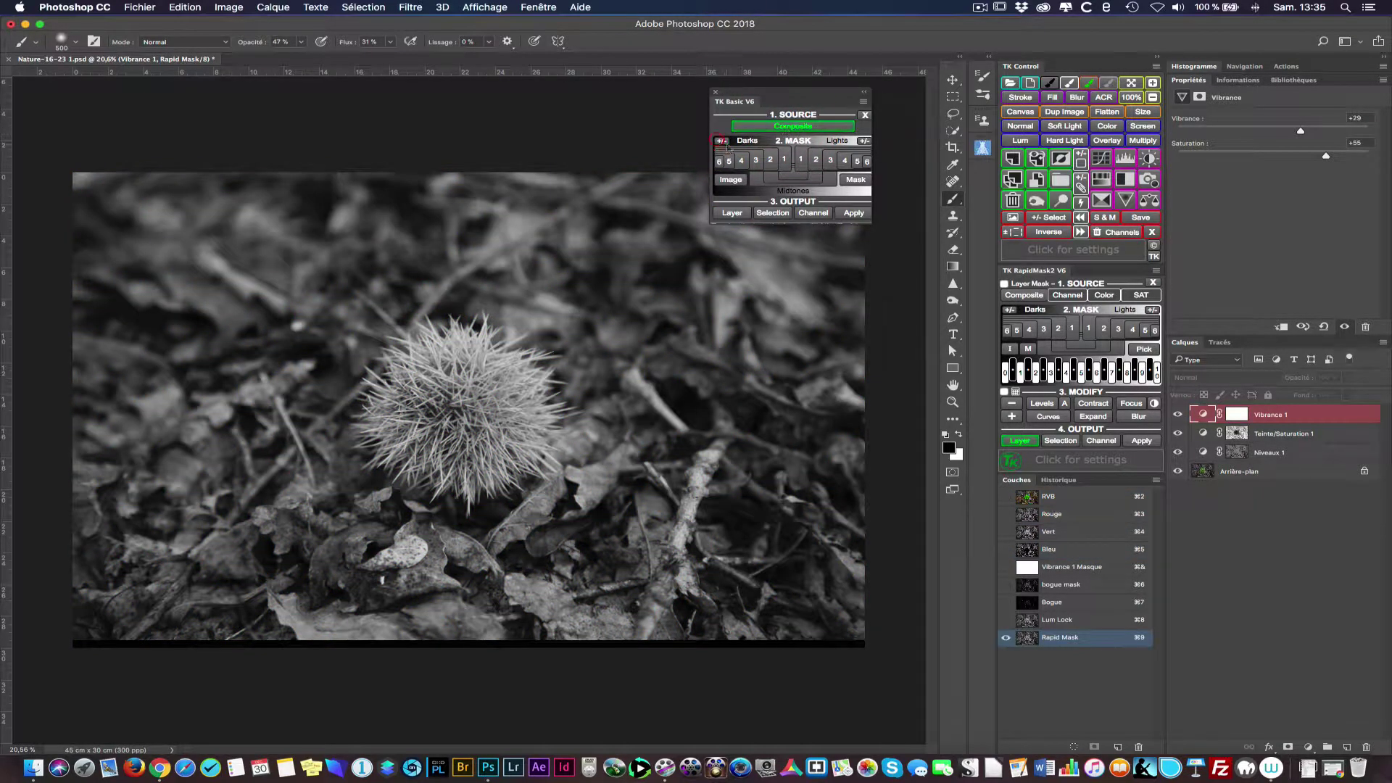
left_click(801, 161)
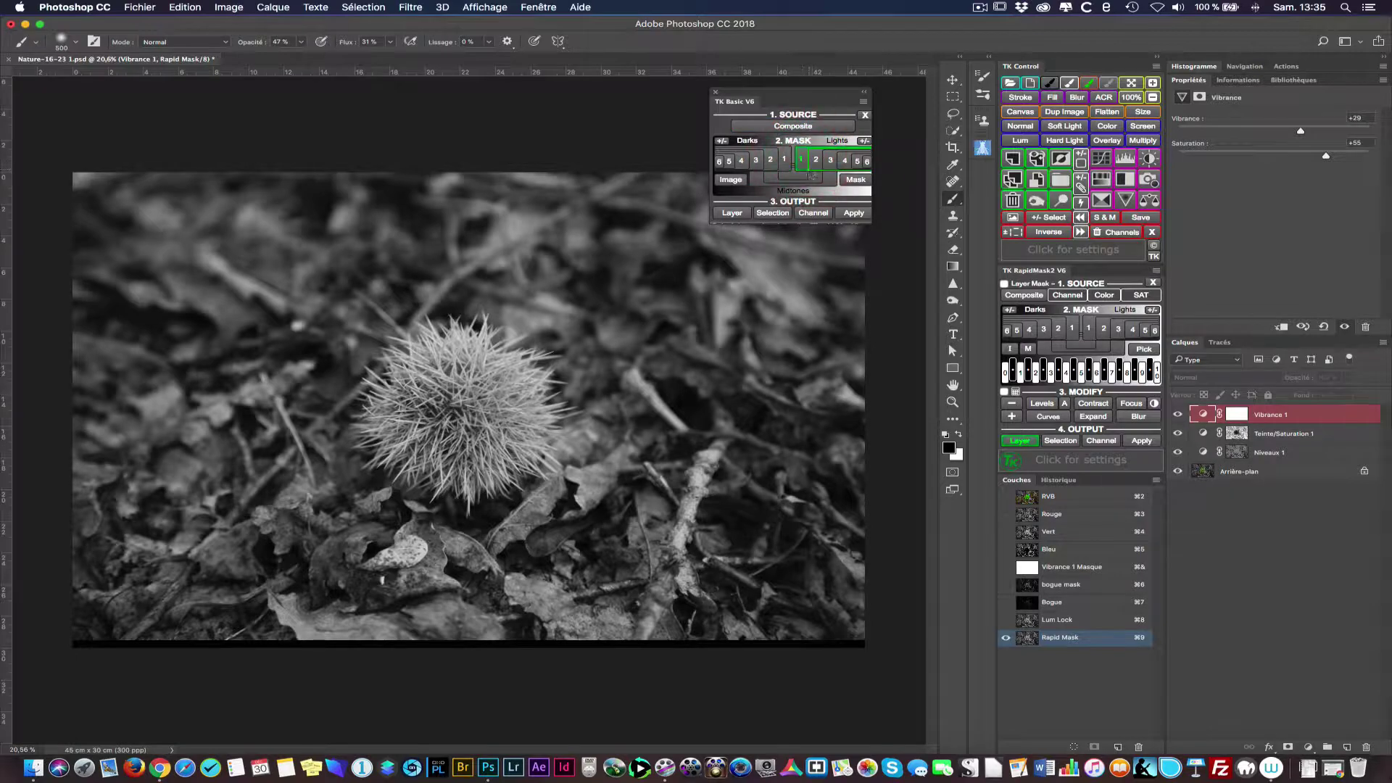
left_click(815, 160)
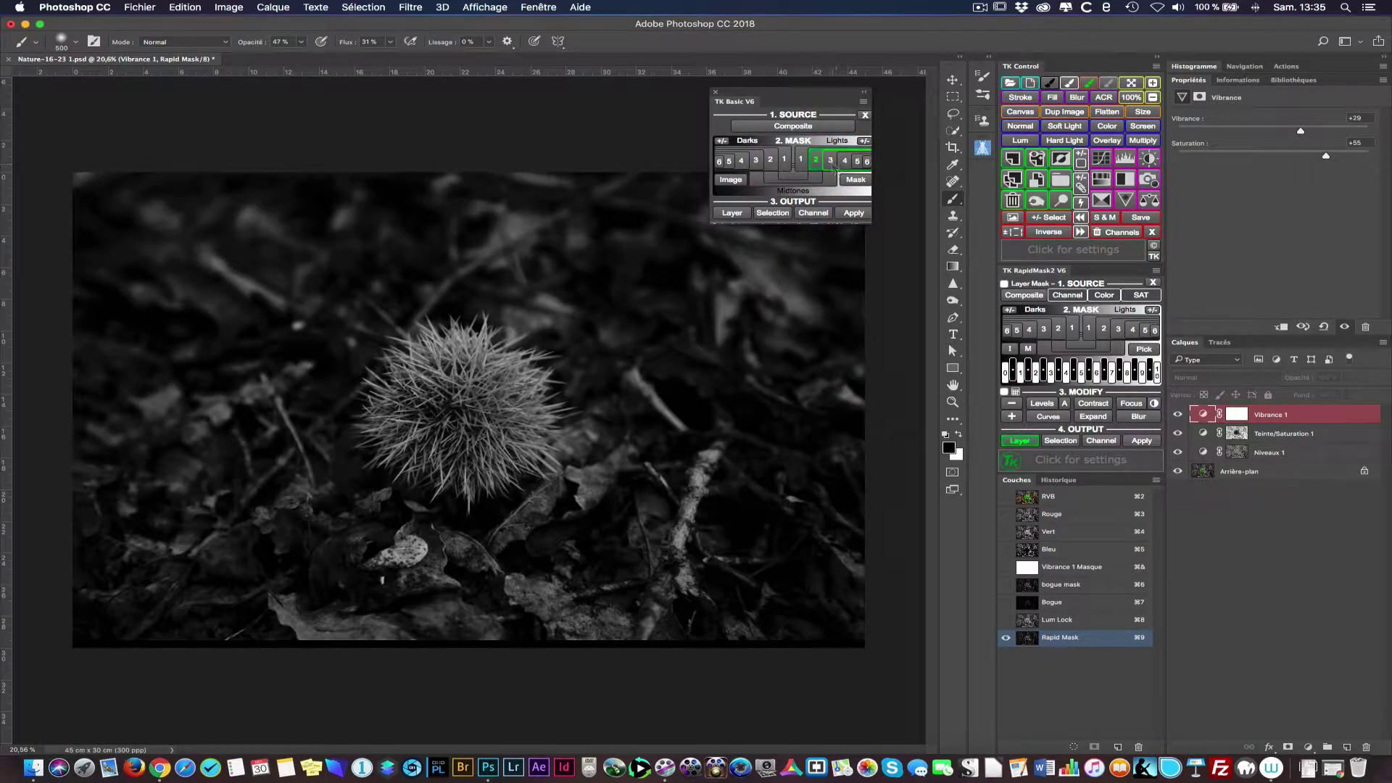
left_click(770, 160)
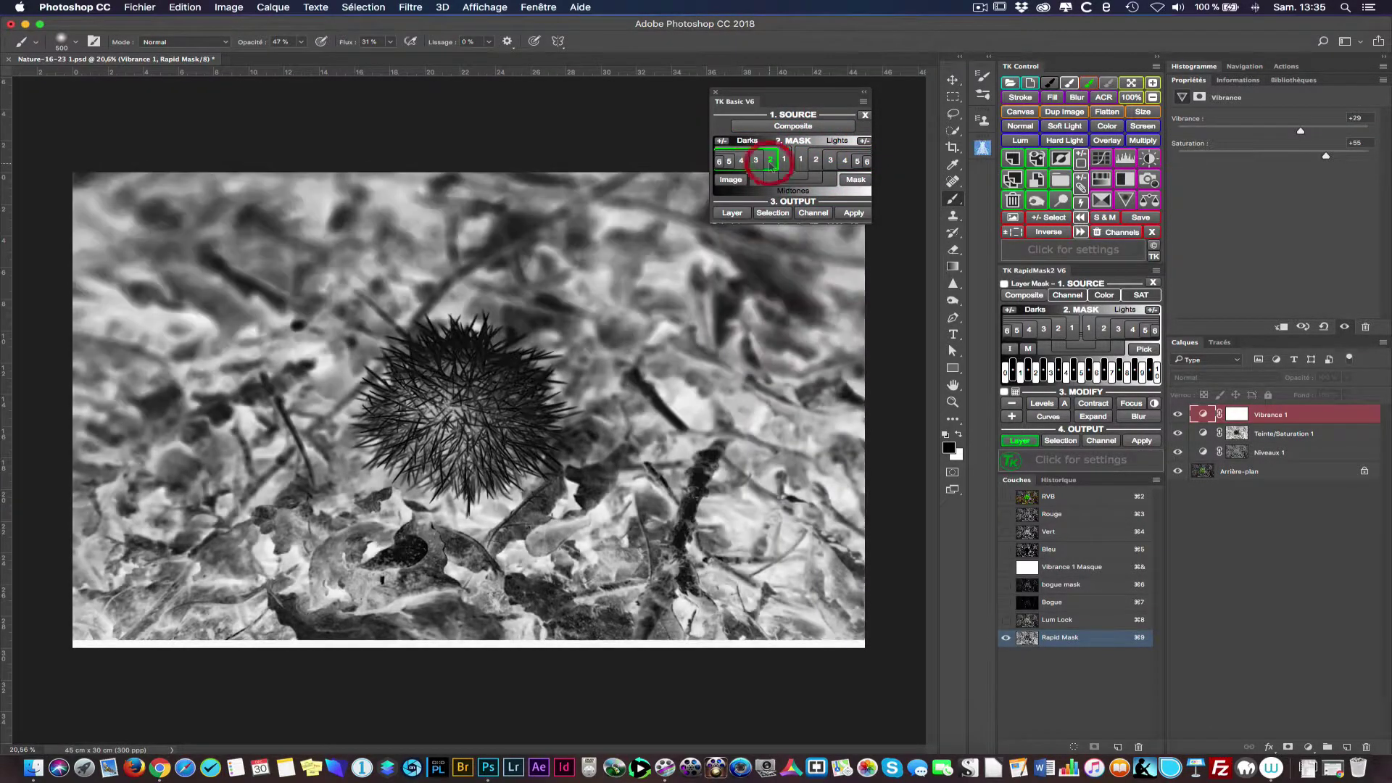
left_click(755, 161)
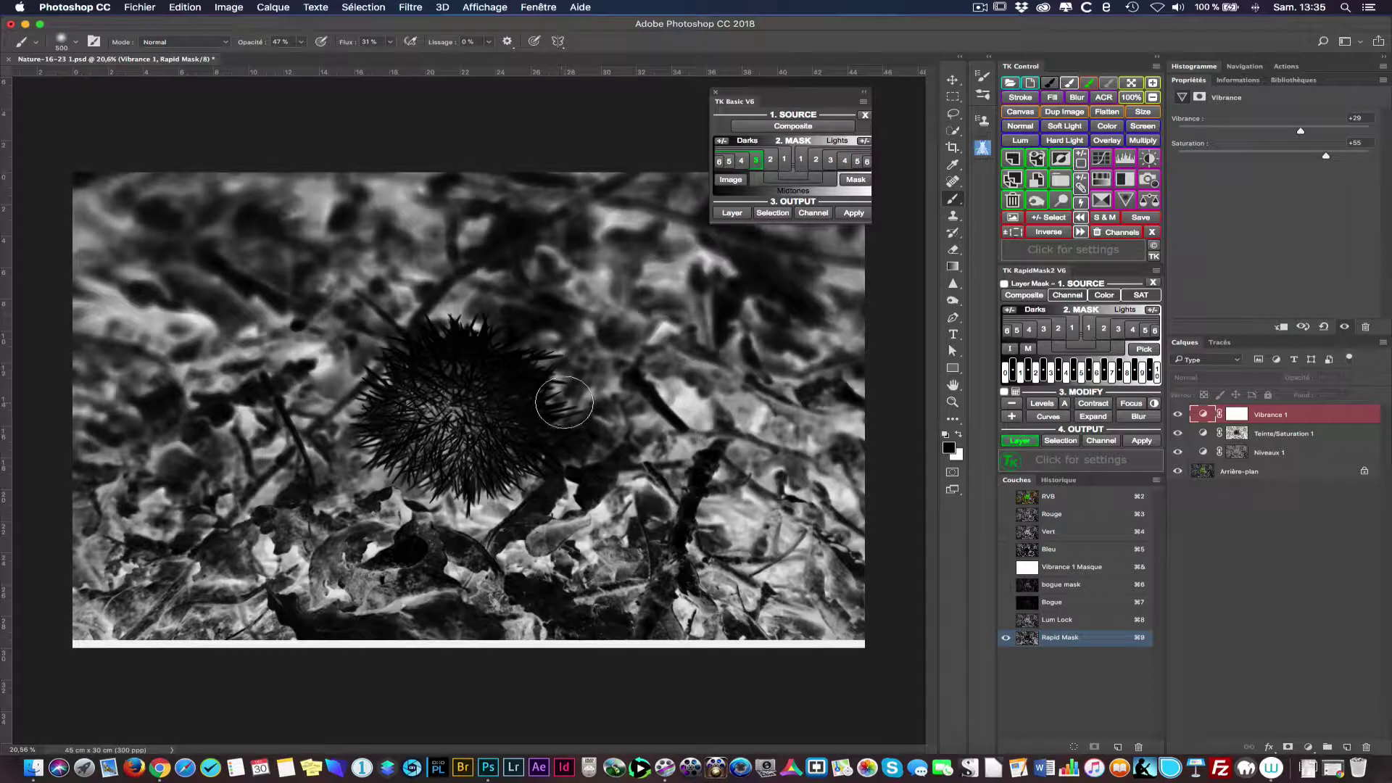
left_click(853, 213)
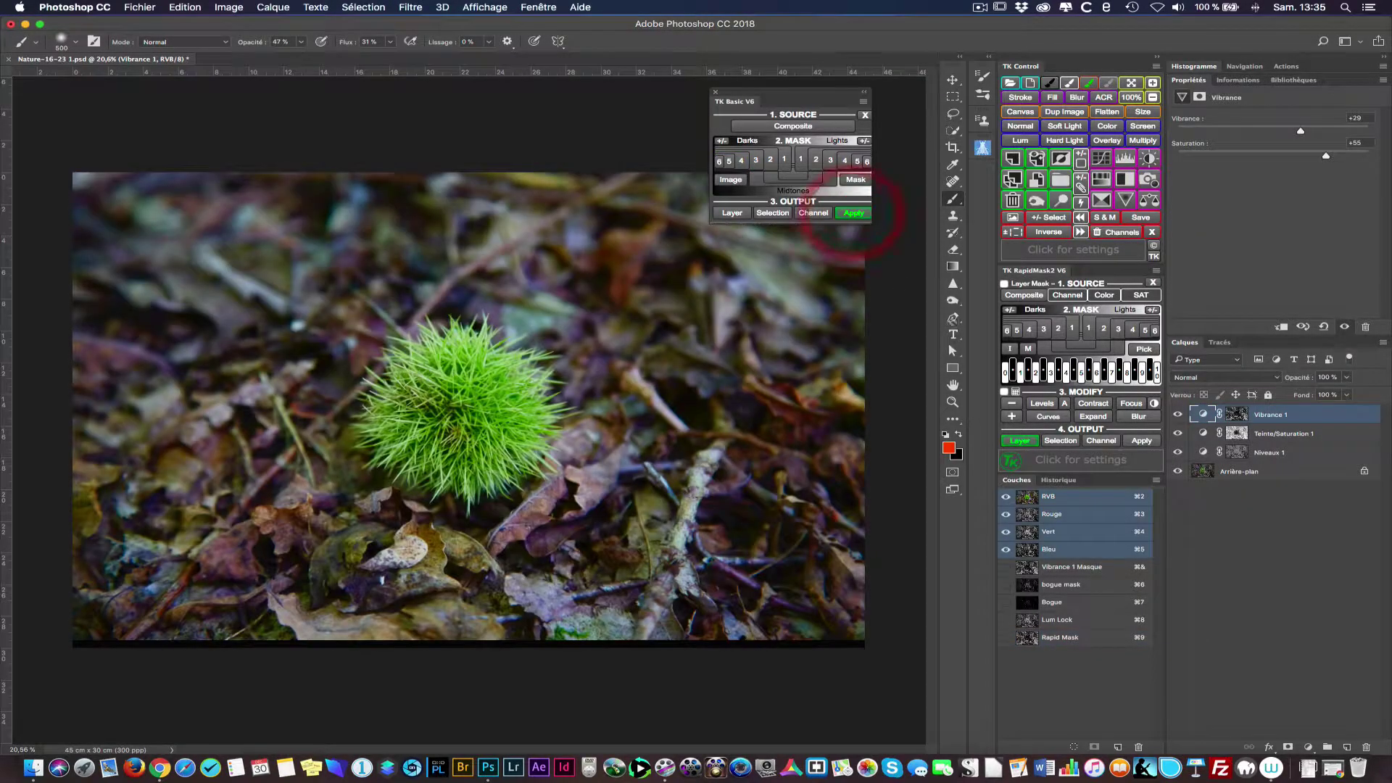
Step: Compare the image with and without the masked Vibrance 1 layer, both up close and in full view
left_click(1177, 415)
left_click(1177, 415)
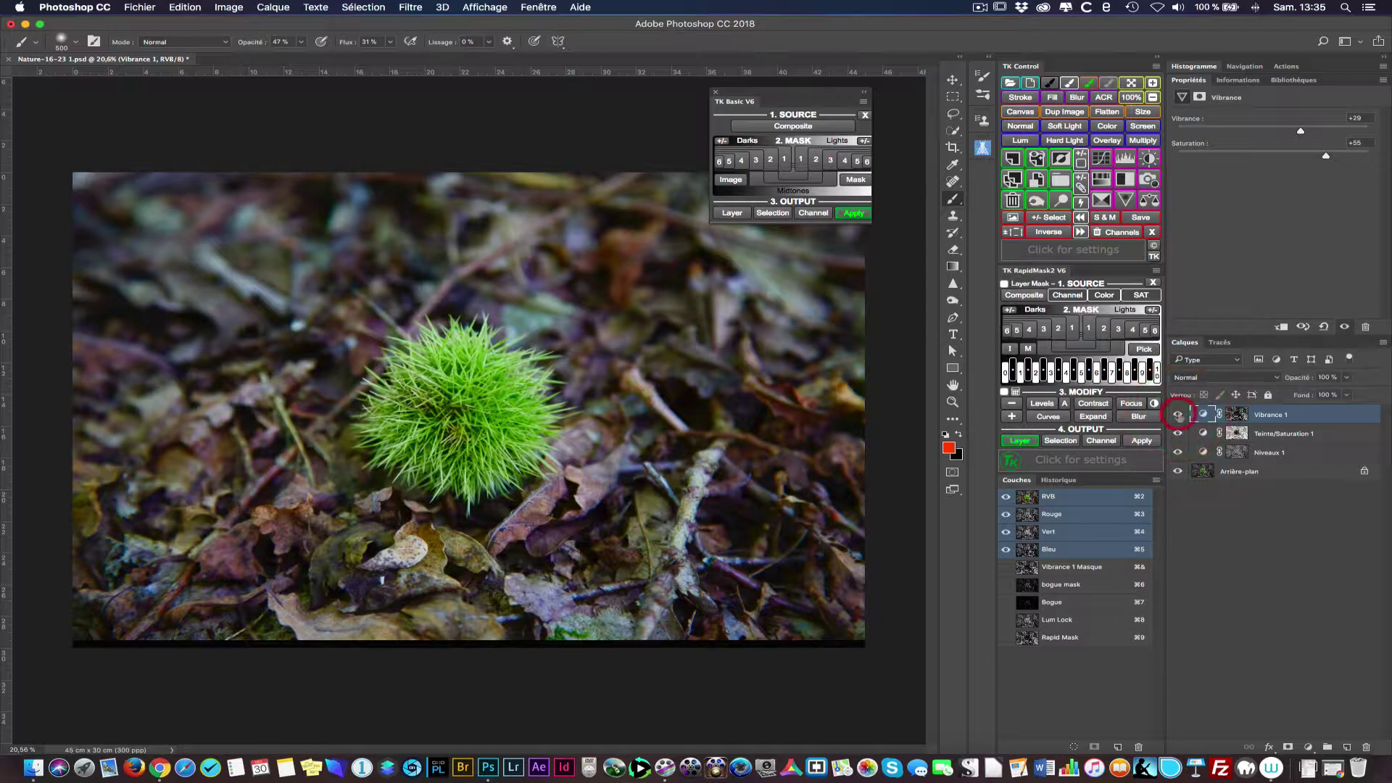
left_click(1178, 414)
left_click(1177, 414)
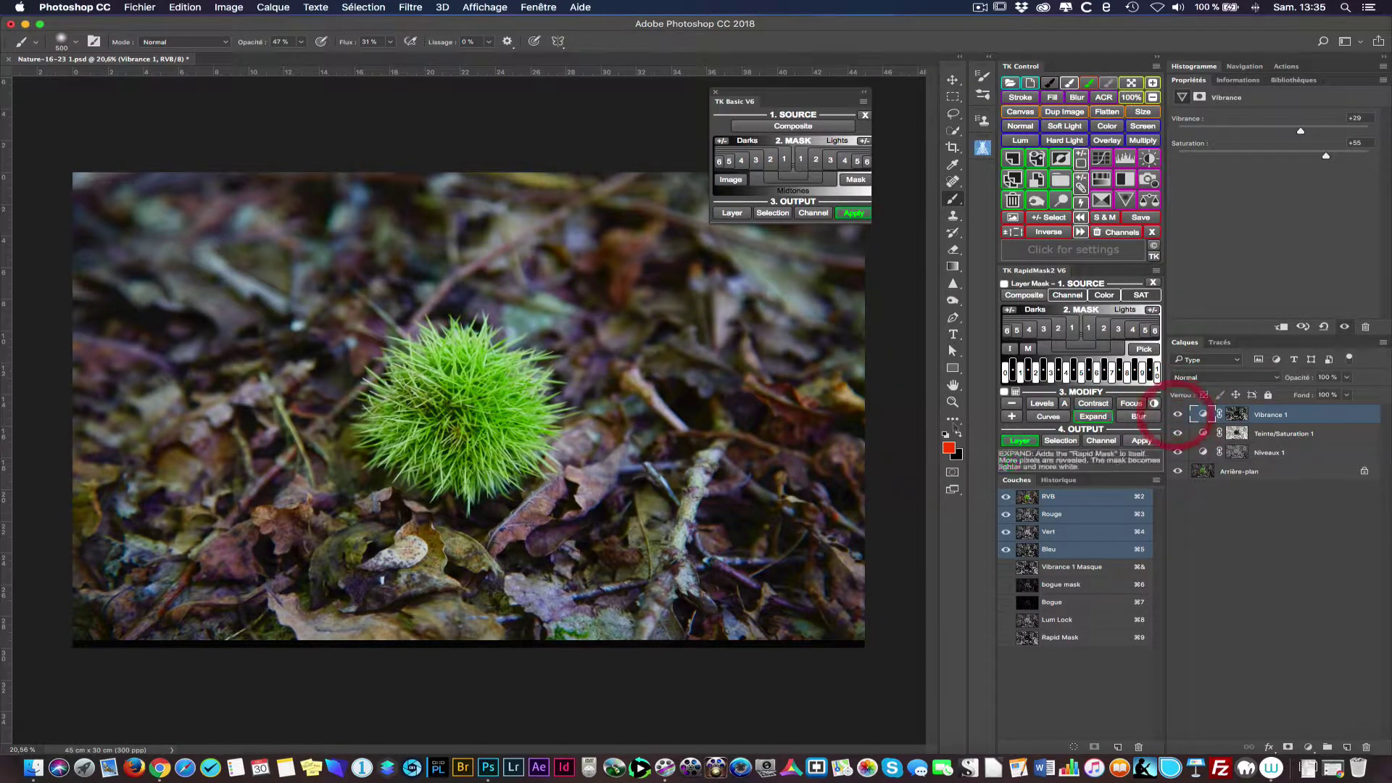
scroll(768, 461, "up", 3)
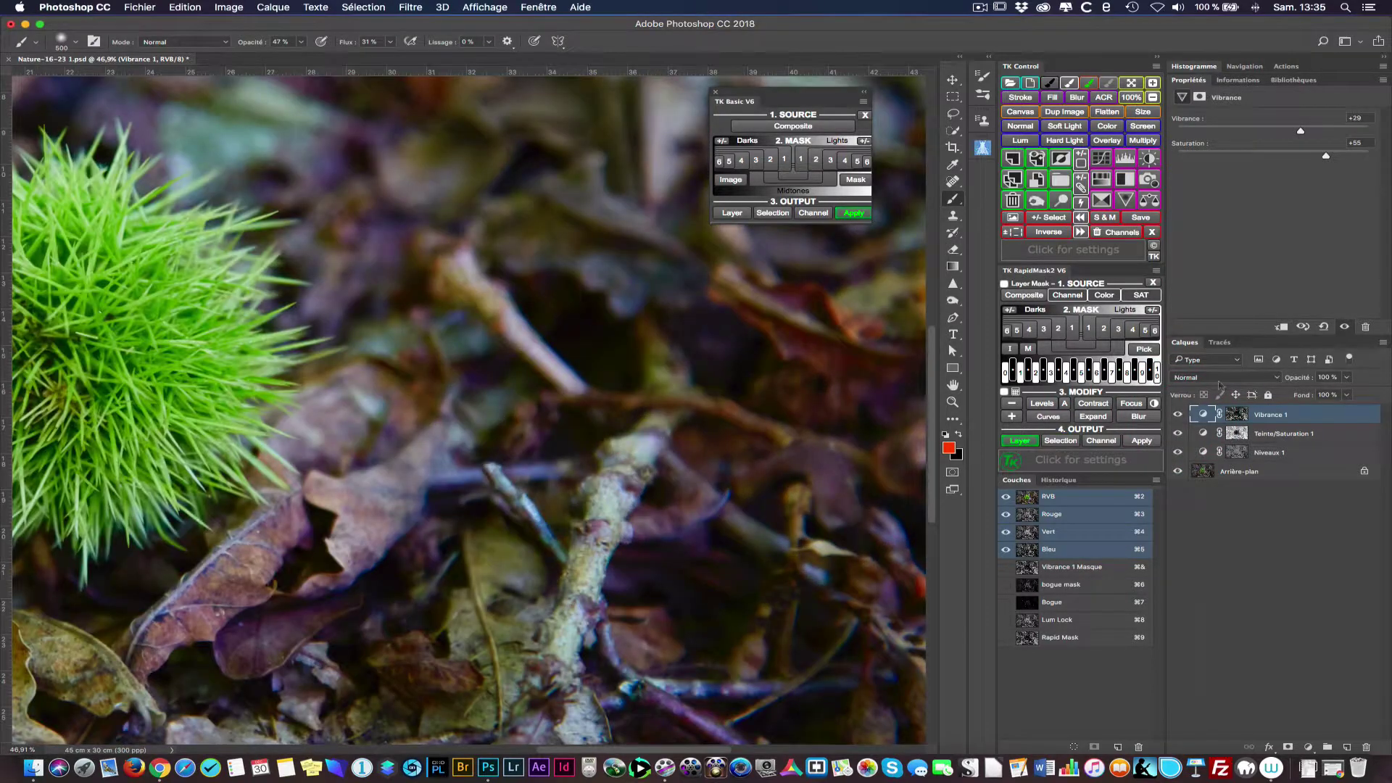
left_click(1178, 415)
left_click(1177, 415)
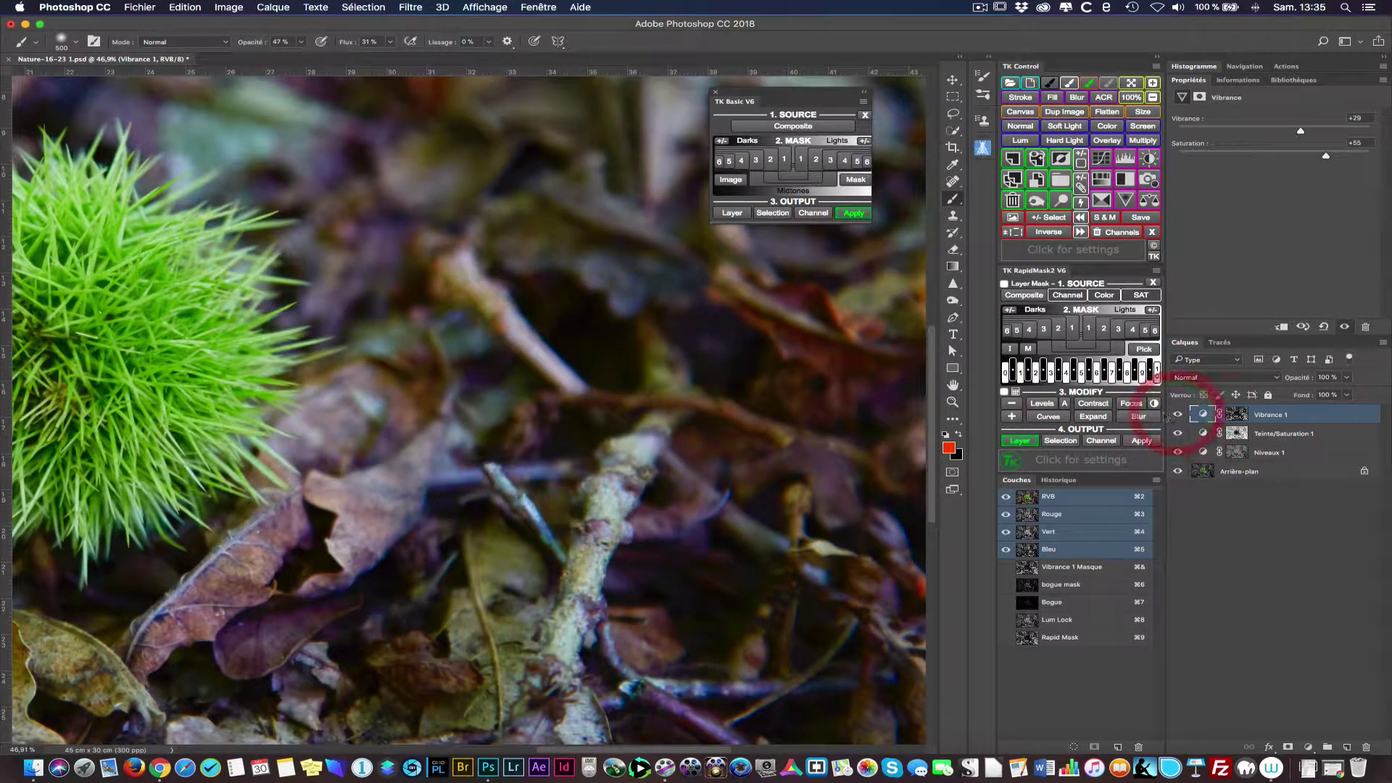
scroll(832, 435, "down", 5)
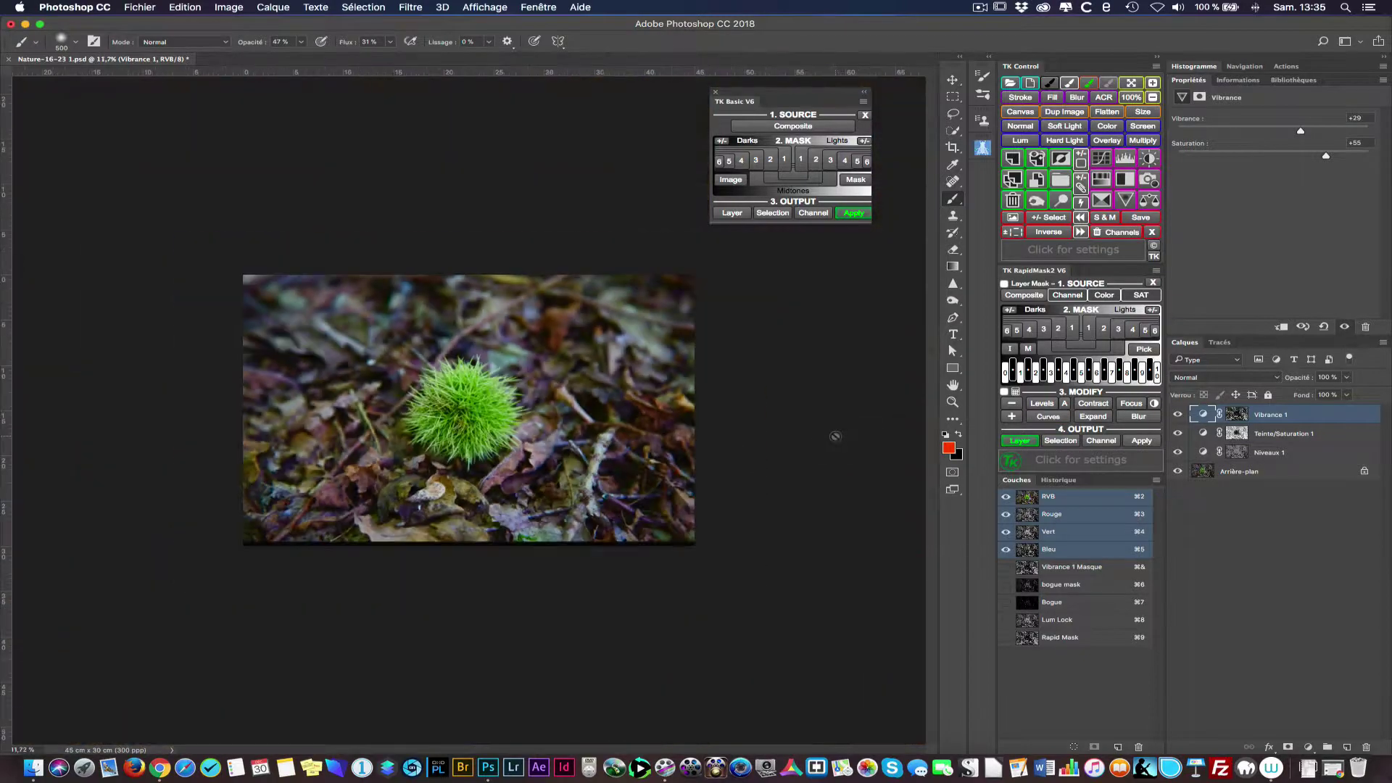
scroll(542, 424, "up", 3)
scroll(542, 425, "down", 1)
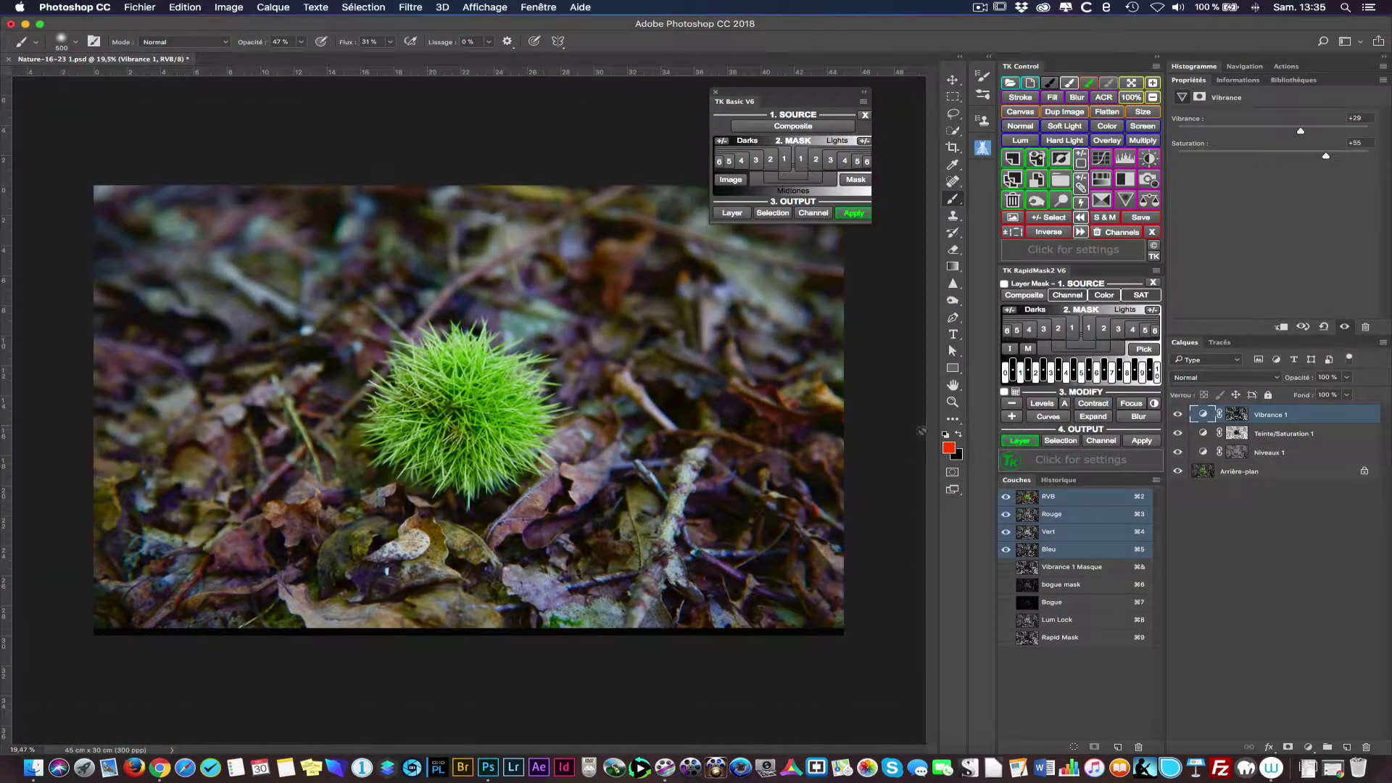
left_click(1178, 415)
left_click(1177, 415)
Step: Compare the Vibrance 1 adjustment with its layer mask disabled and enabled, leaving the mask active
left_click(1236, 414, "shift")
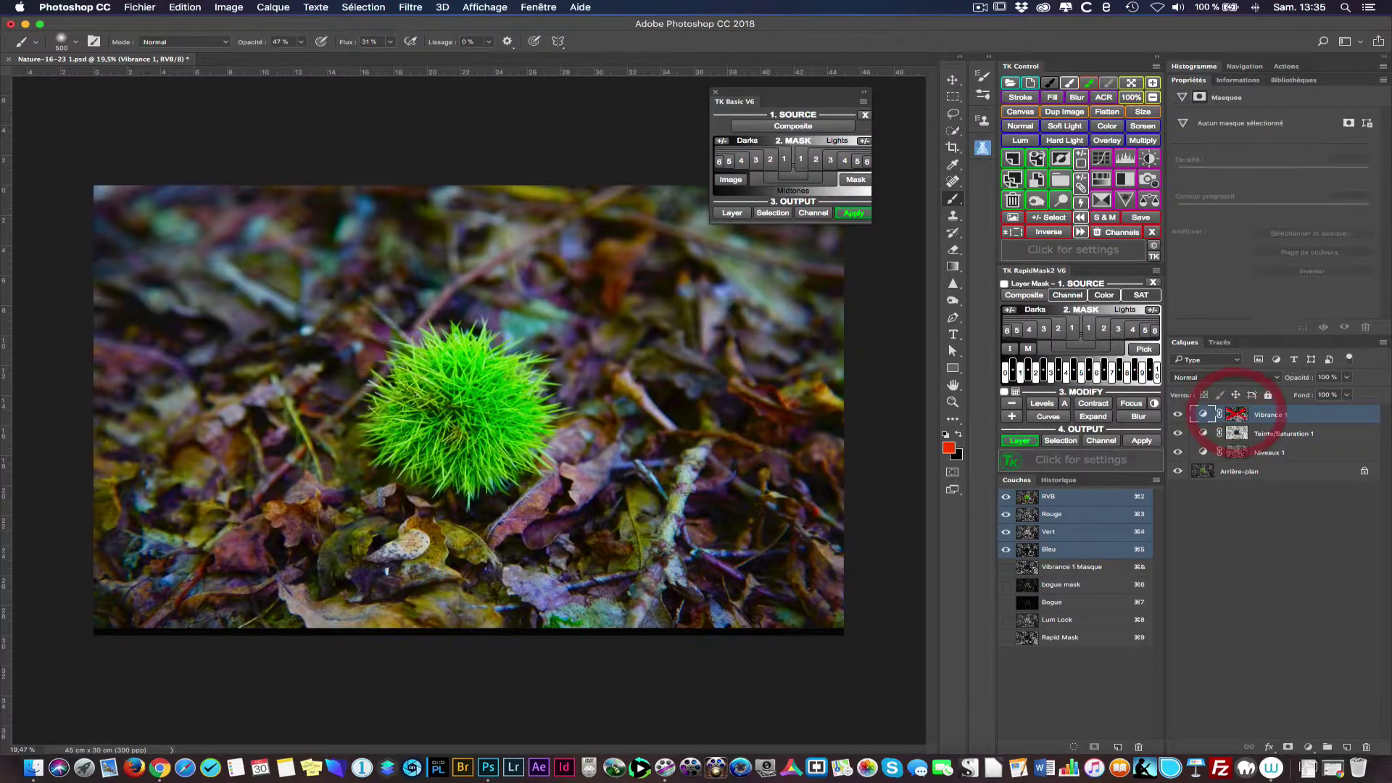
left_click(1235, 414, "shift")
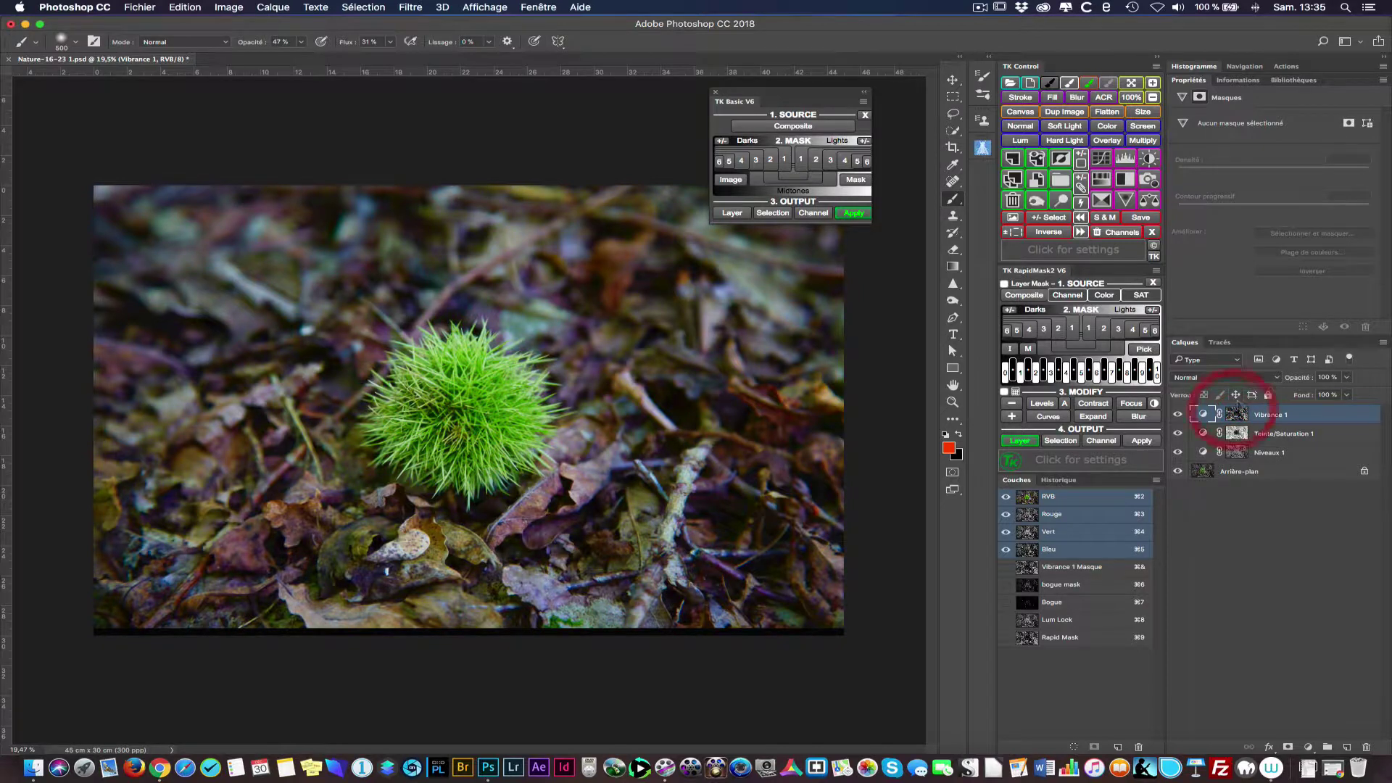
left_click(1236, 414, "shift")
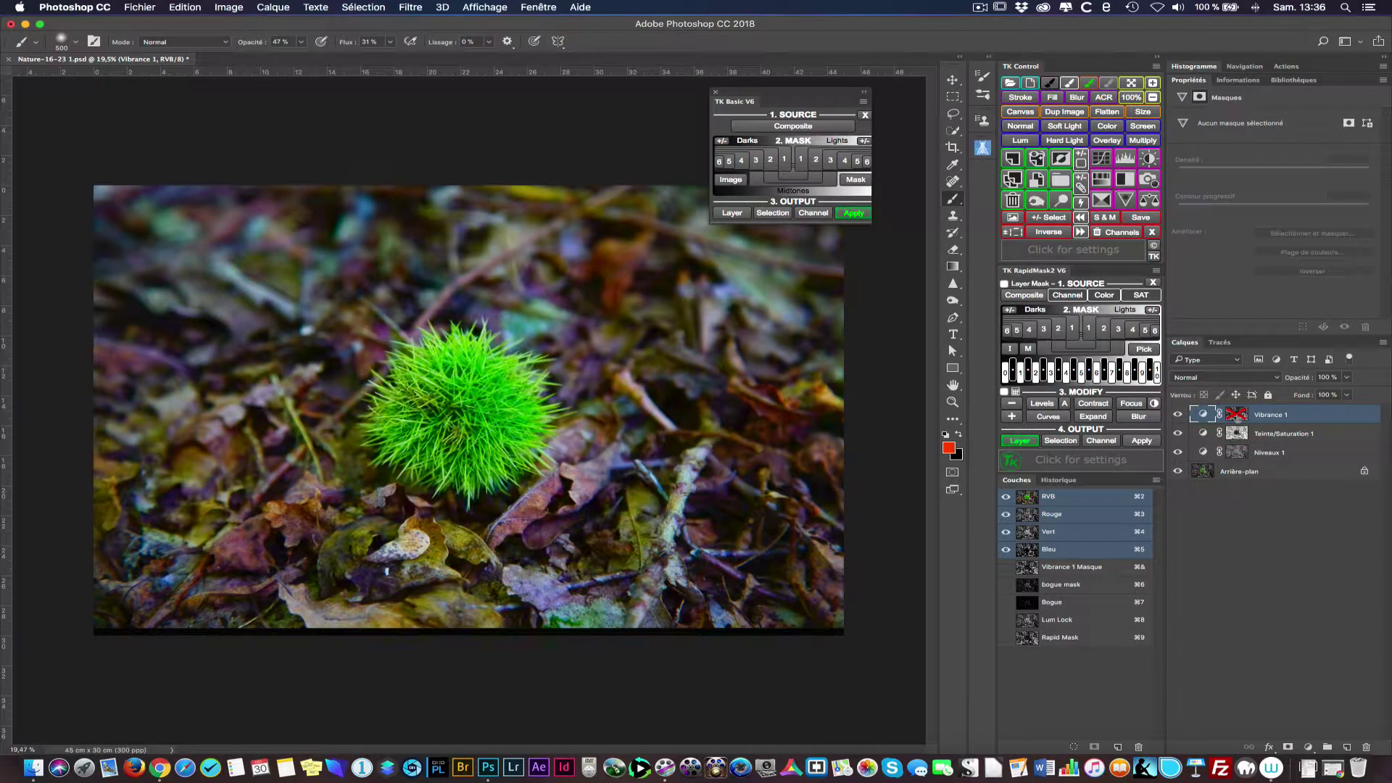
left_click(1236, 414, "shift")
left_click(1177, 414)
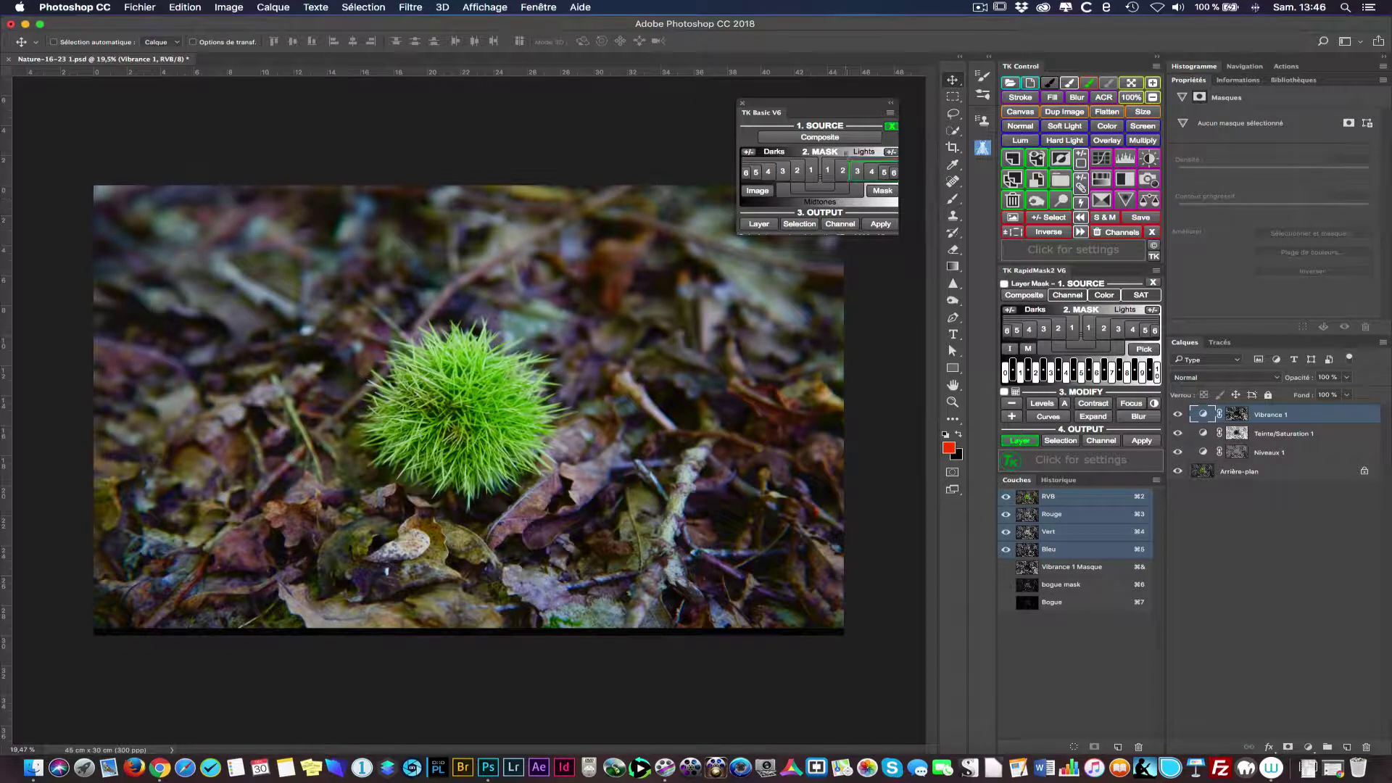
Step: Generate a Composite mask in TK Basic V6 and create the full Lights-1 to Lights-6 series as channels
left_click_drag(813, 106, 807, 96)
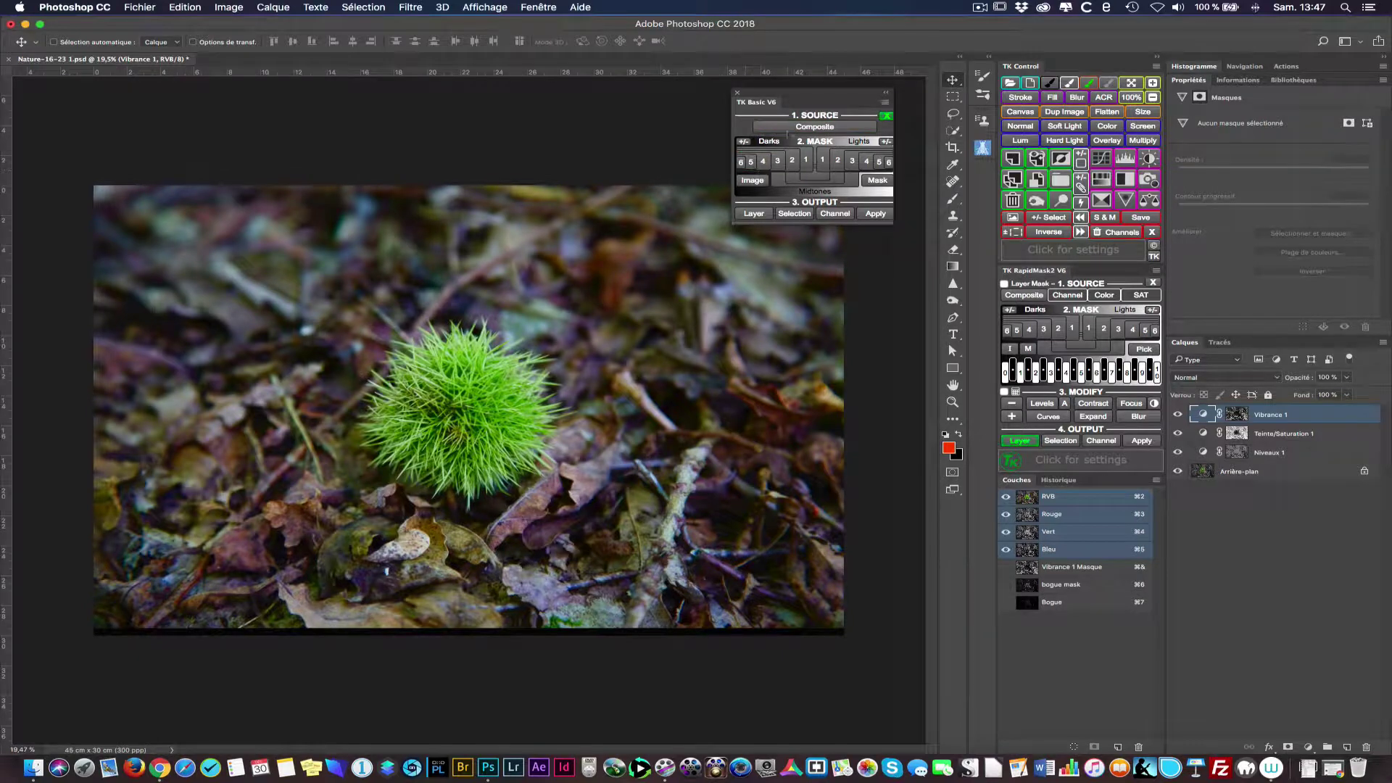
left_click(789, 128)
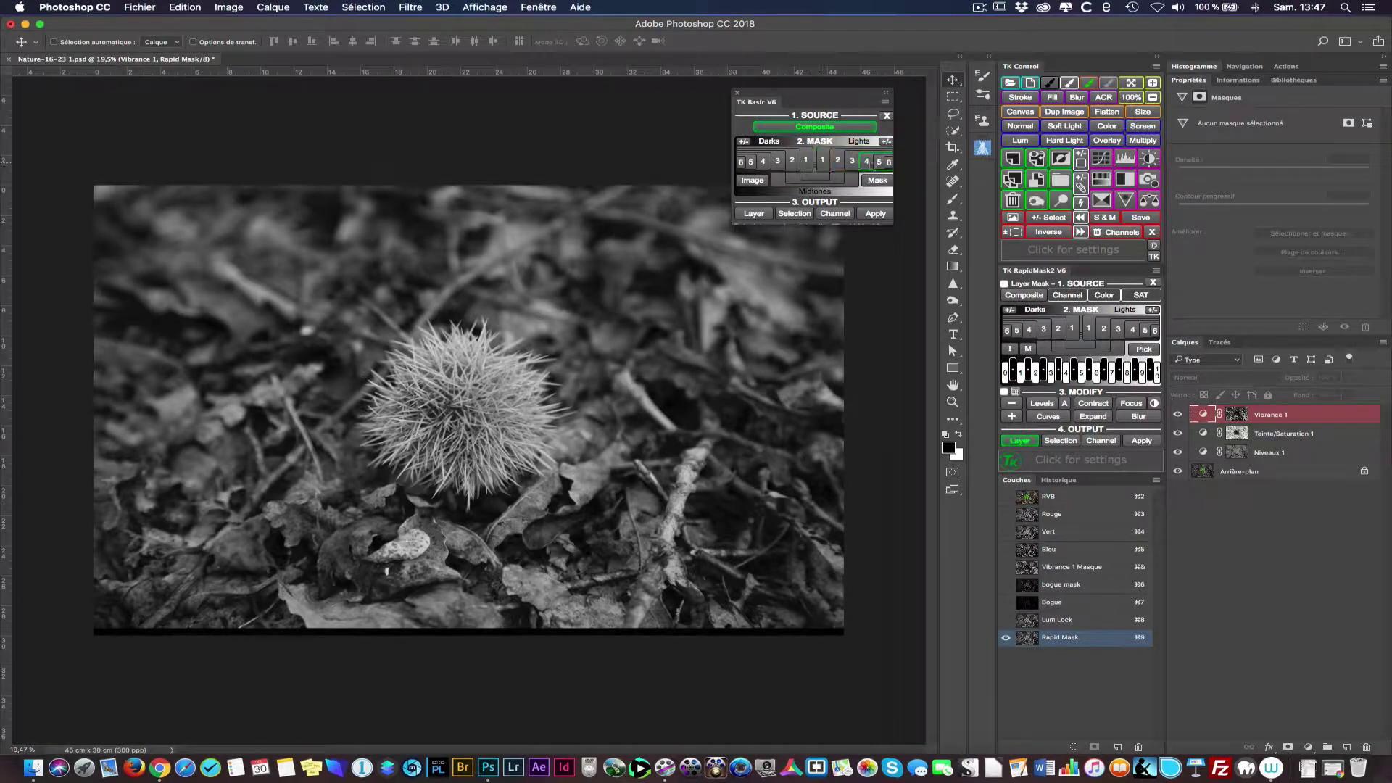
left_click(886, 142)
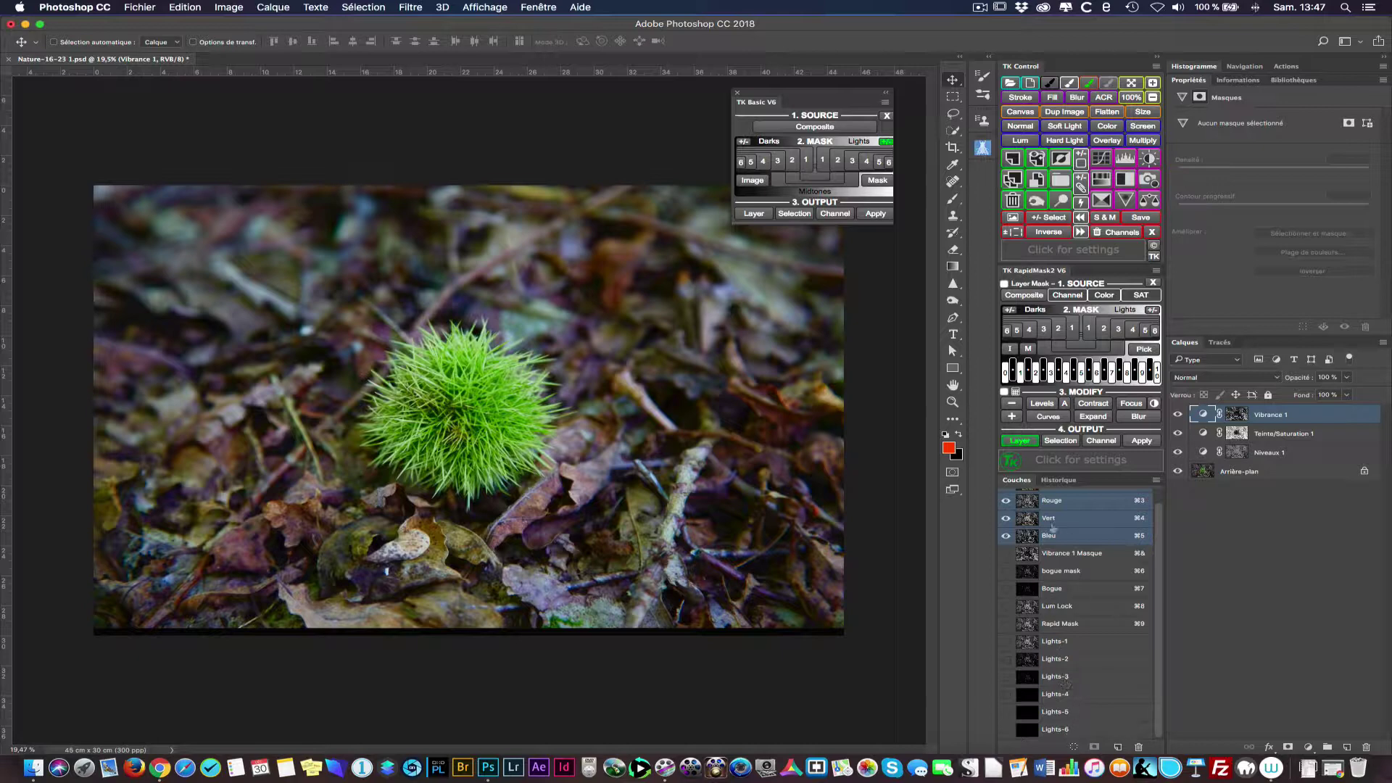
Step: Examine each mask channel from Lights-1 to Lights-6 and return to Lights-1
left_click(1064, 642)
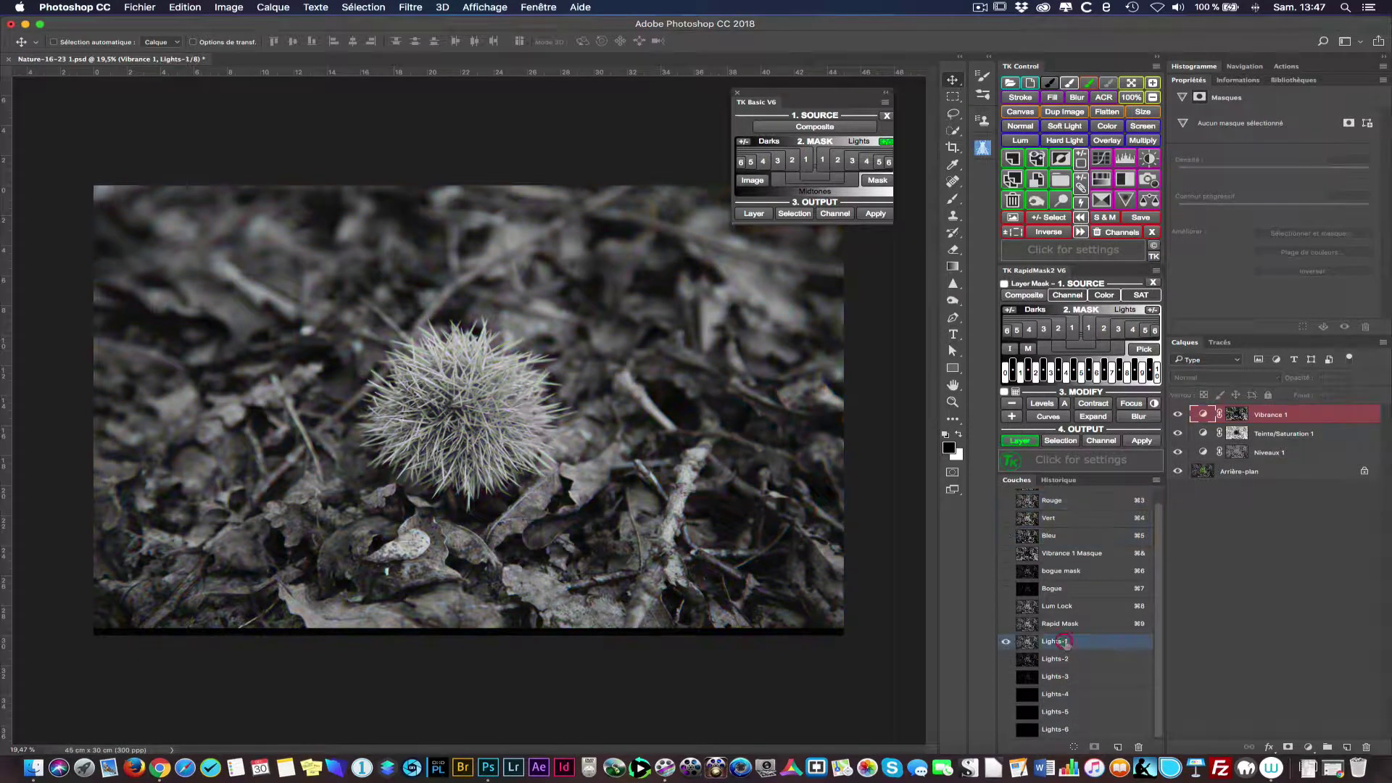
left_click(1058, 659)
left_click(1059, 676)
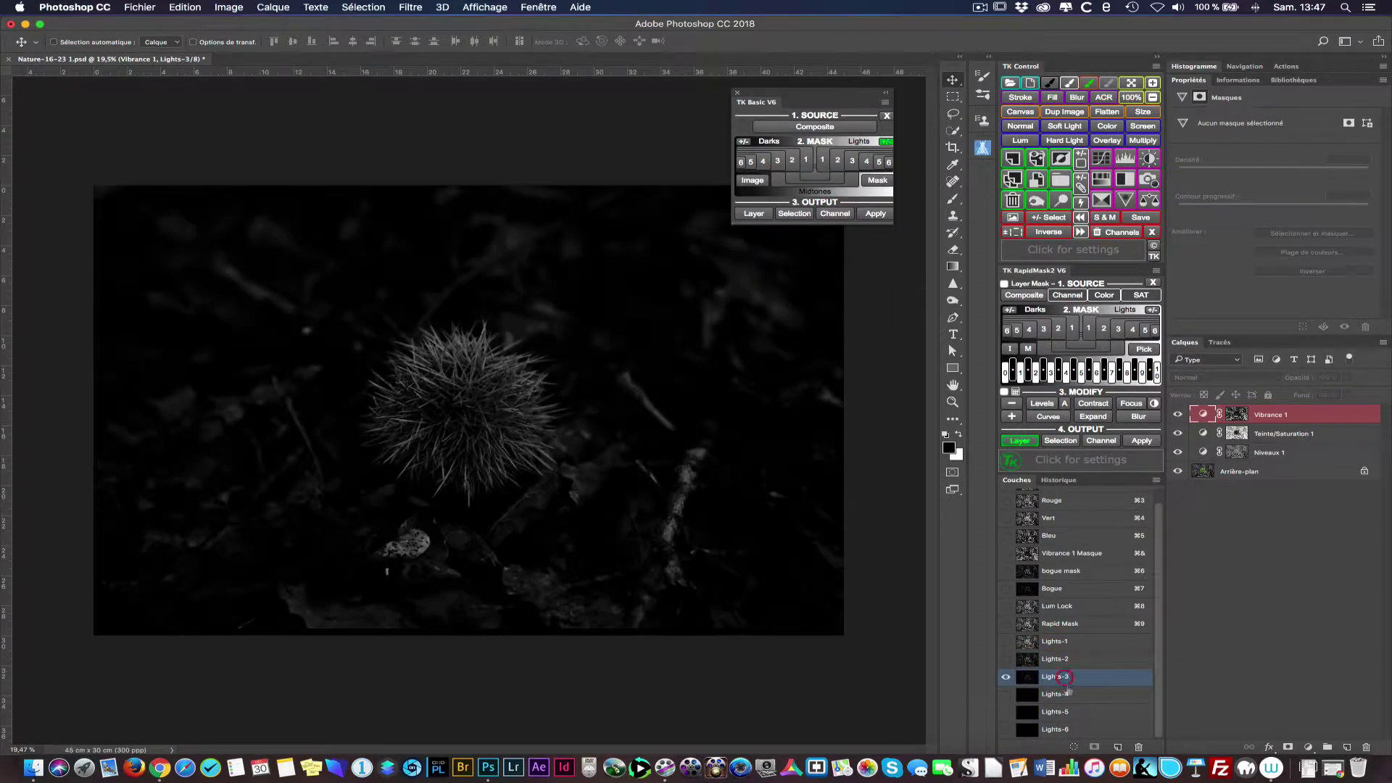
left_click(1065, 693)
left_click(1062, 712)
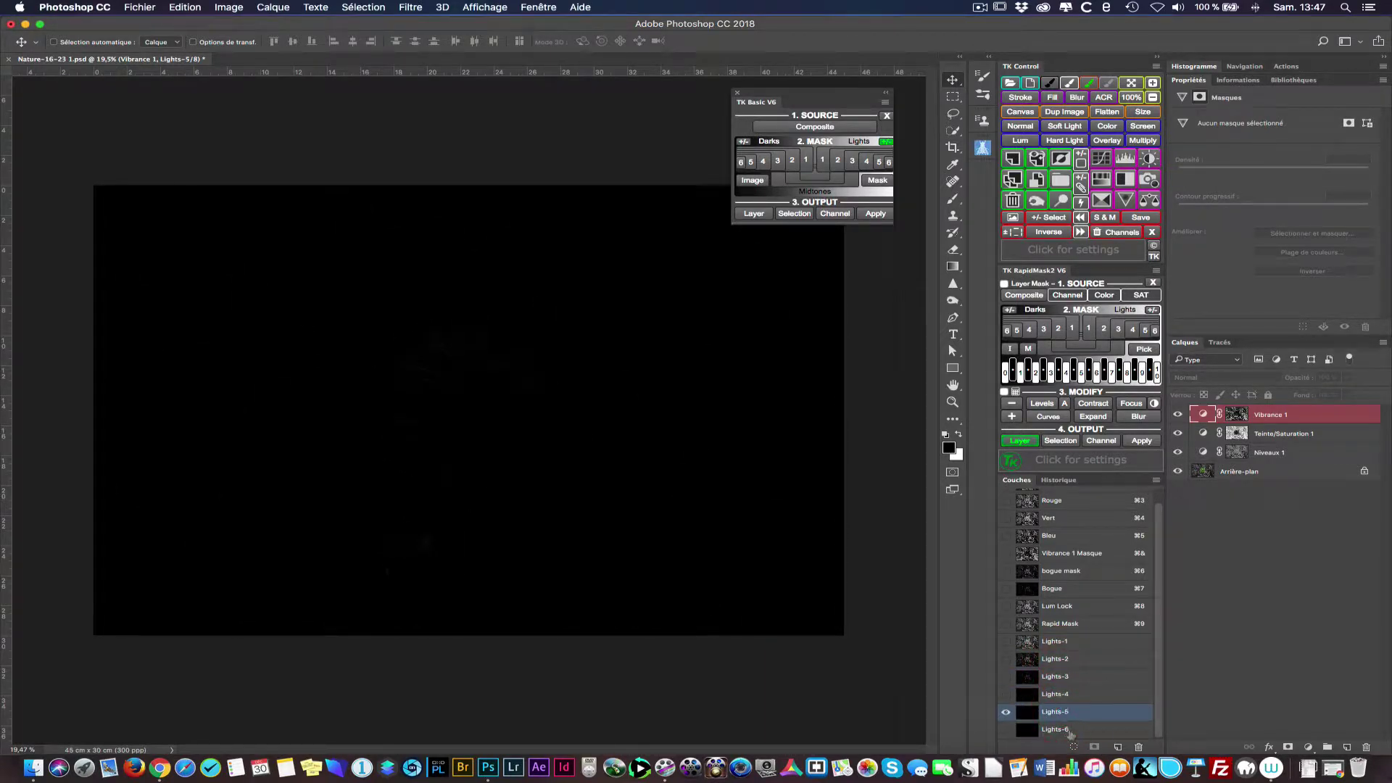
left_click(1058, 729)
left_click(1062, 694)
left_click(1058, 676)
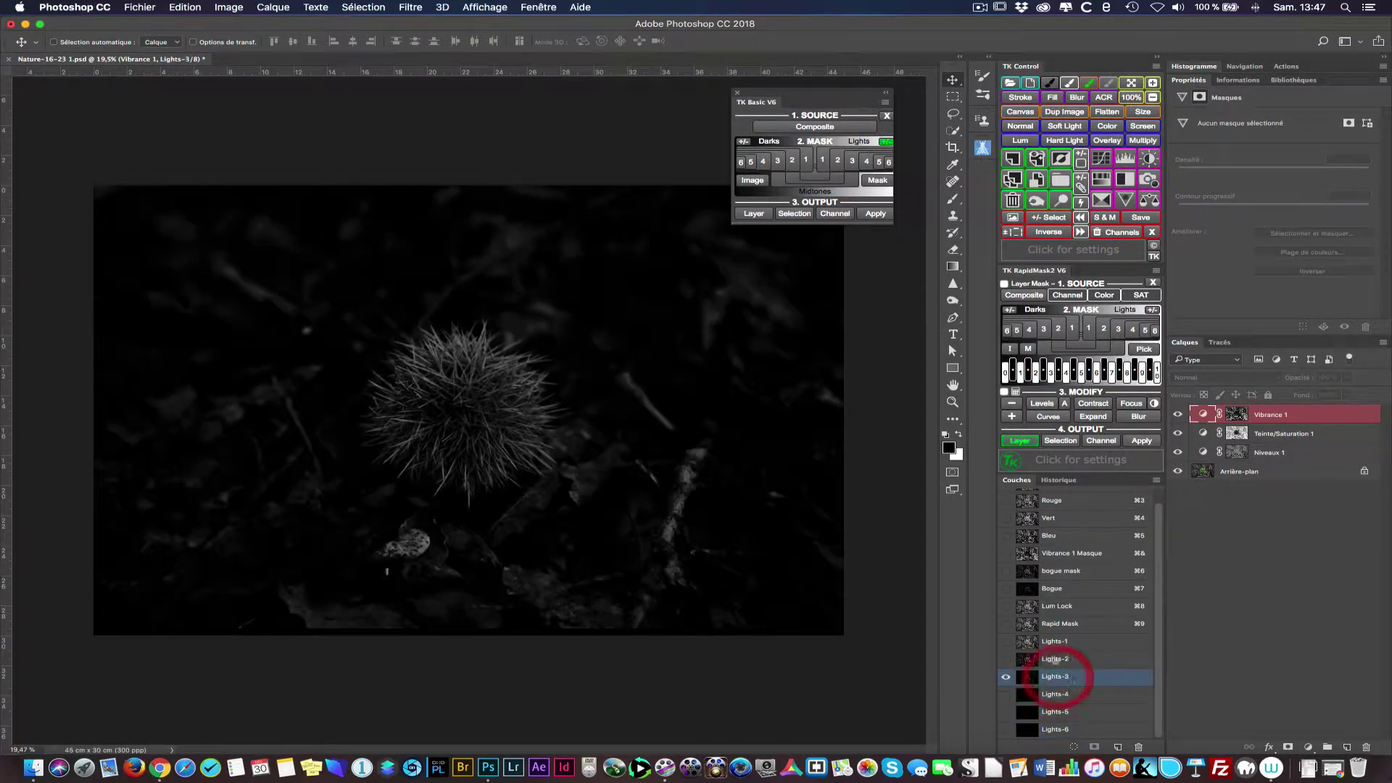
left_click(1056, 659)
left_click(1055, 641)
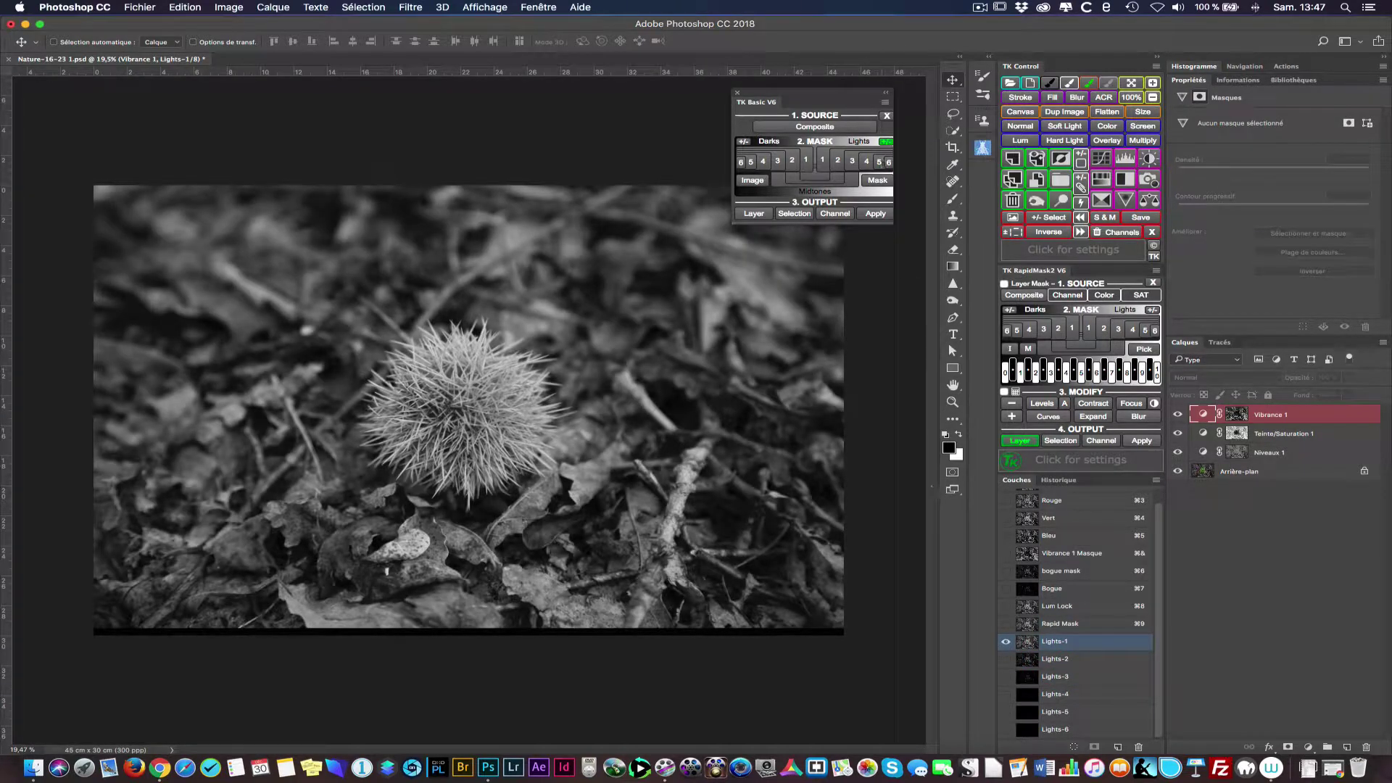
Step: Remove the Lights mask channels and create the full Darks-1 to Darks-6 series as channels
left_click(885, 142)
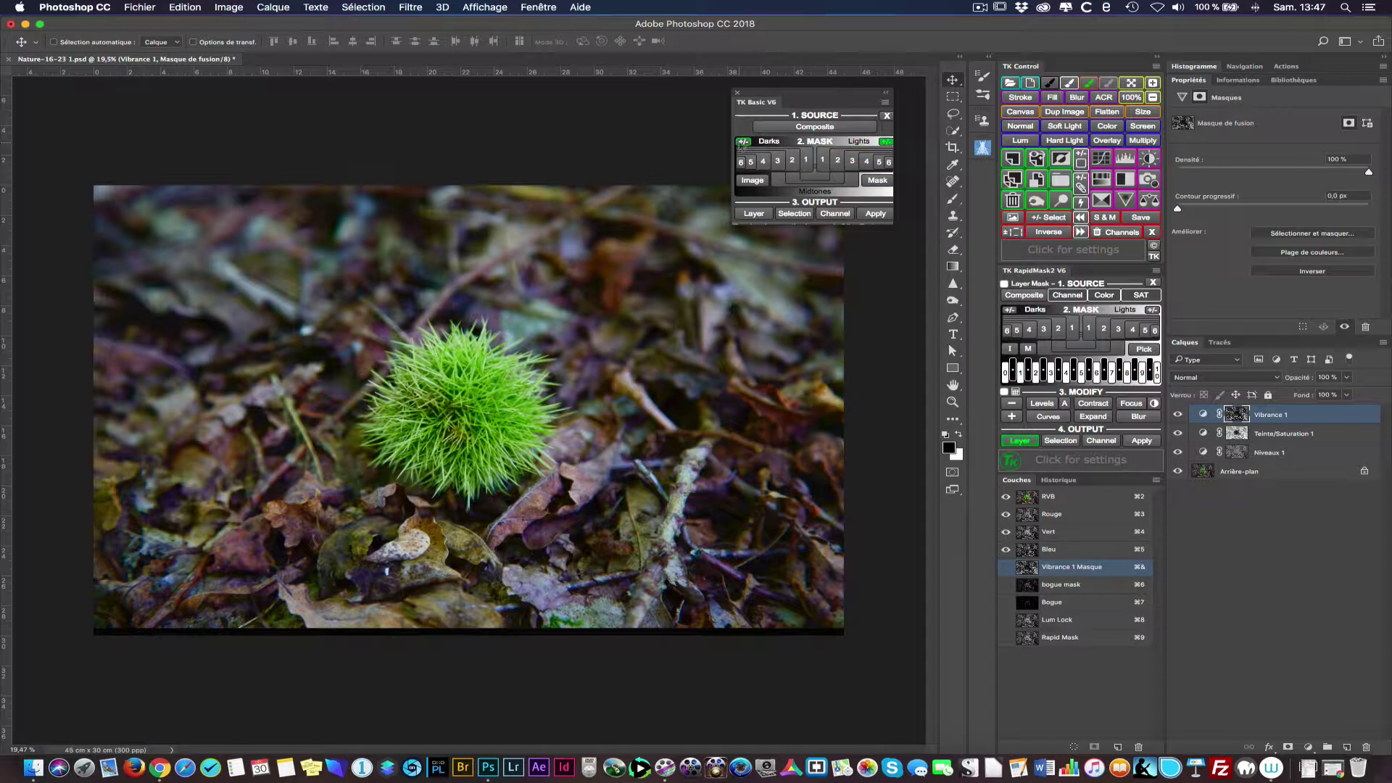
left_click(743, 142)
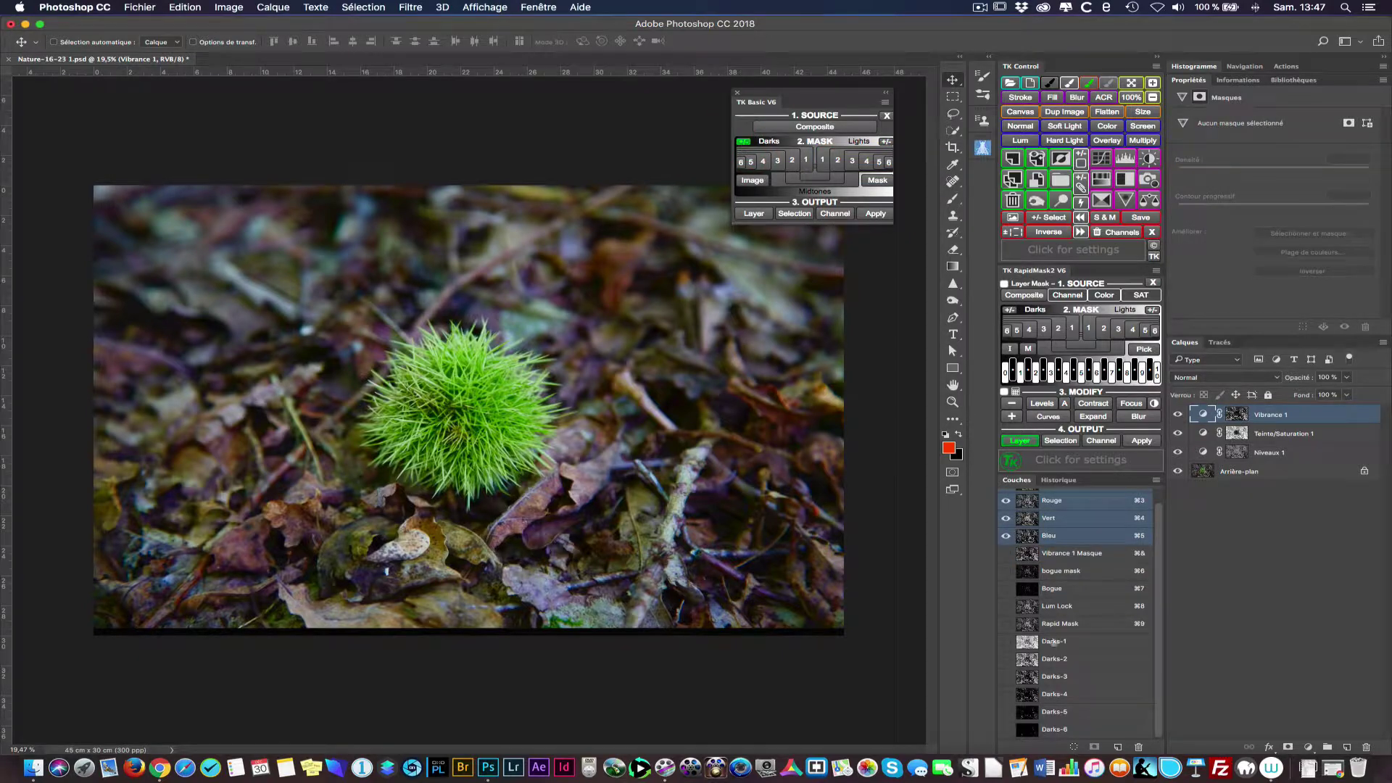
Step: Examine the mask channels from Darks-1 to Darks-6 and return to Darks-1
left_click(1065, 642)
left_click(1064, 659)
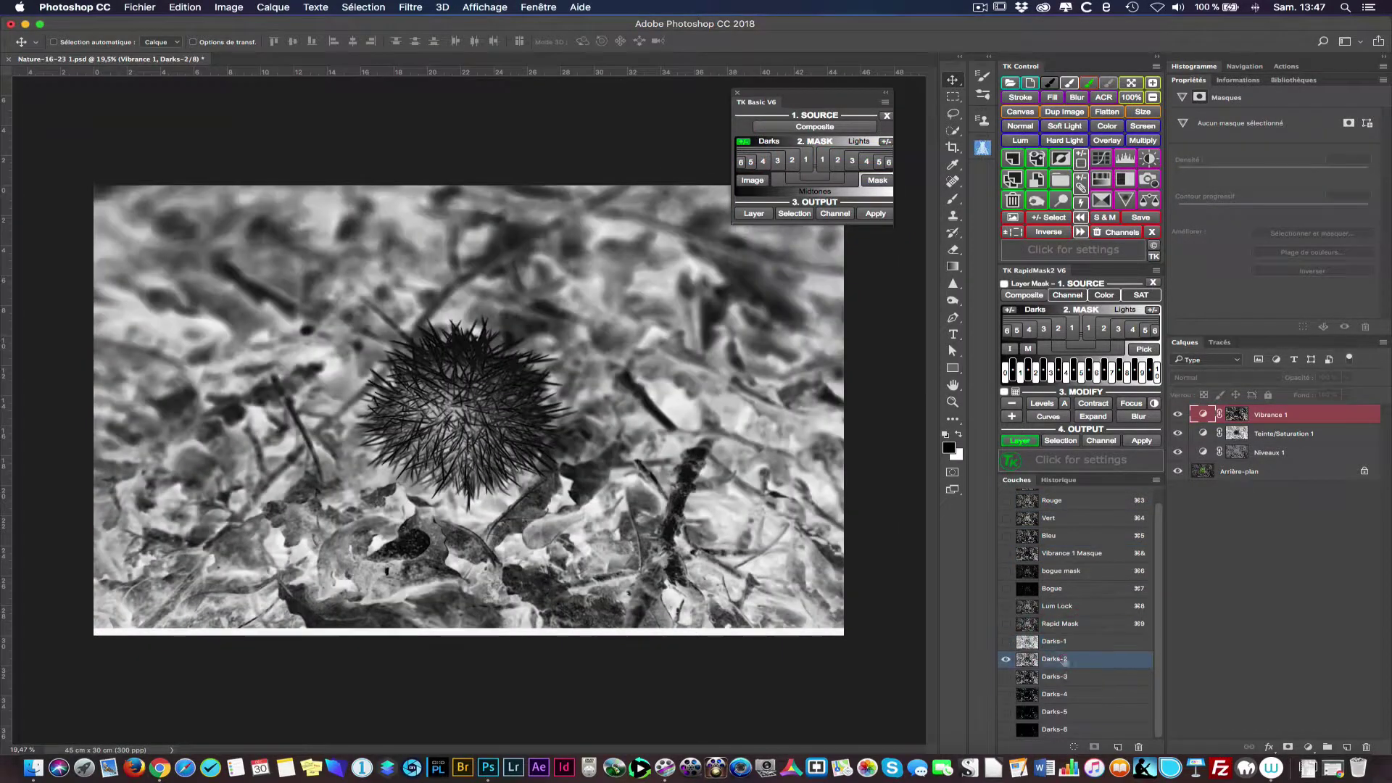
left_click(1066, 676)
left_click(1063, 693)
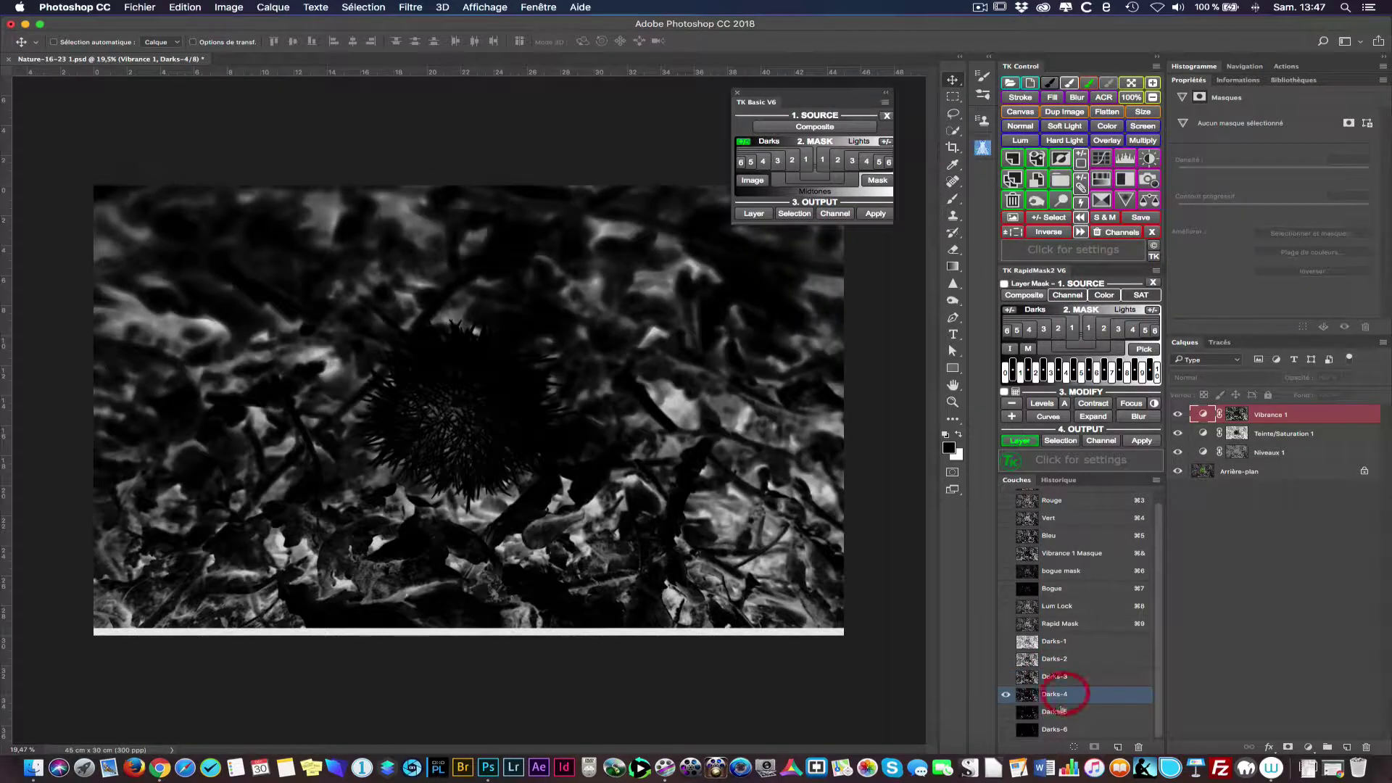
left_click(1054, 642)
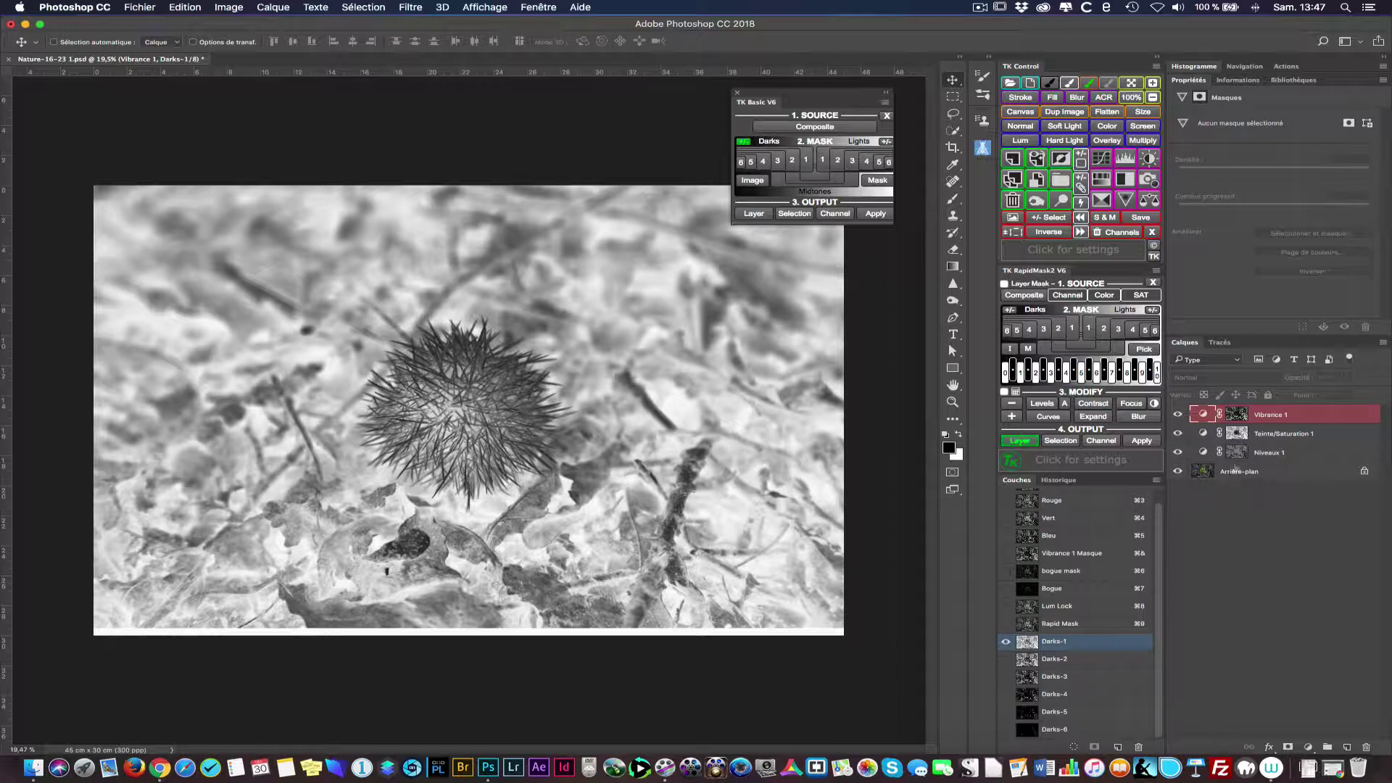
left_click(1071, 658)
left_click(1074, 677)
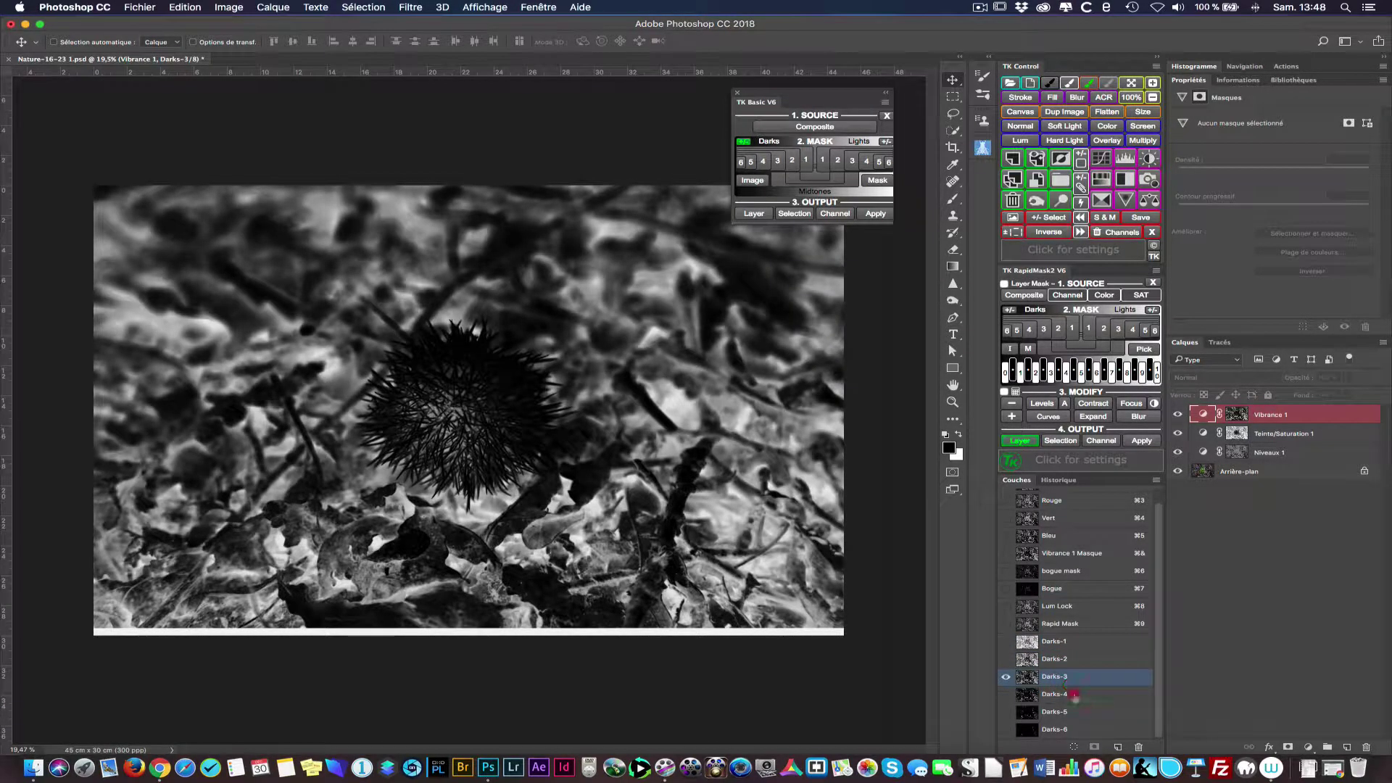
left_click(1070, 695)
left_click(1071, 711)
left_click(1074, 732)
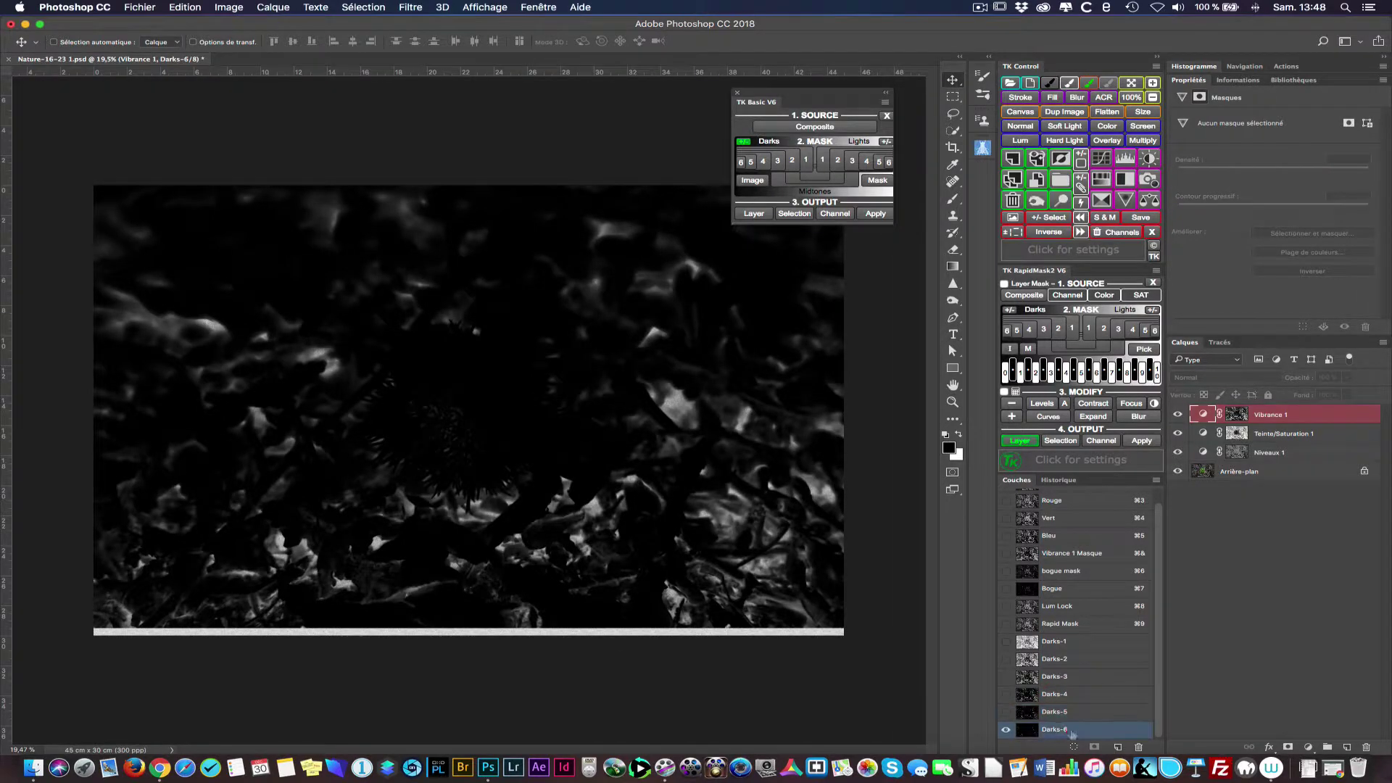
left_click(1061, 641)
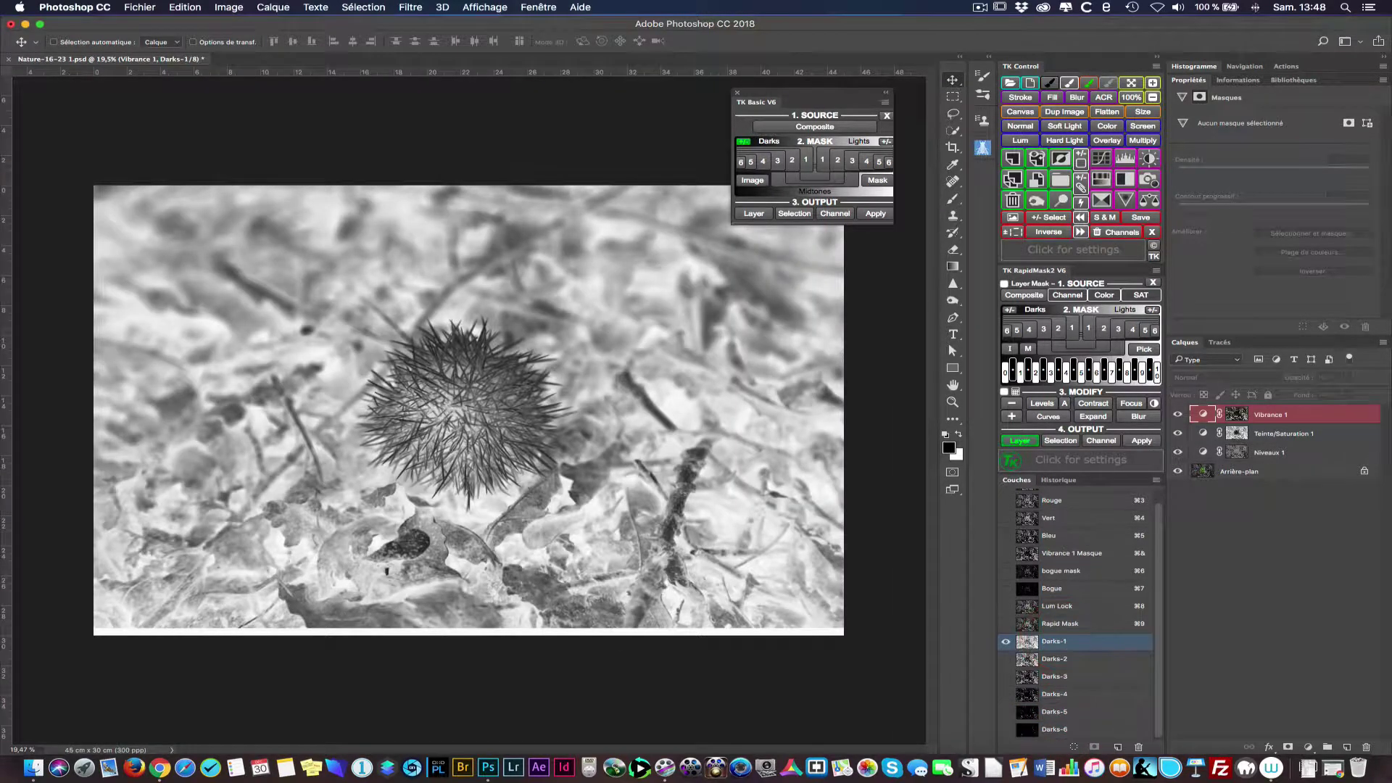
Step: Remove the Darks mask channels and return to the RVB composite
left_click(743, 139)
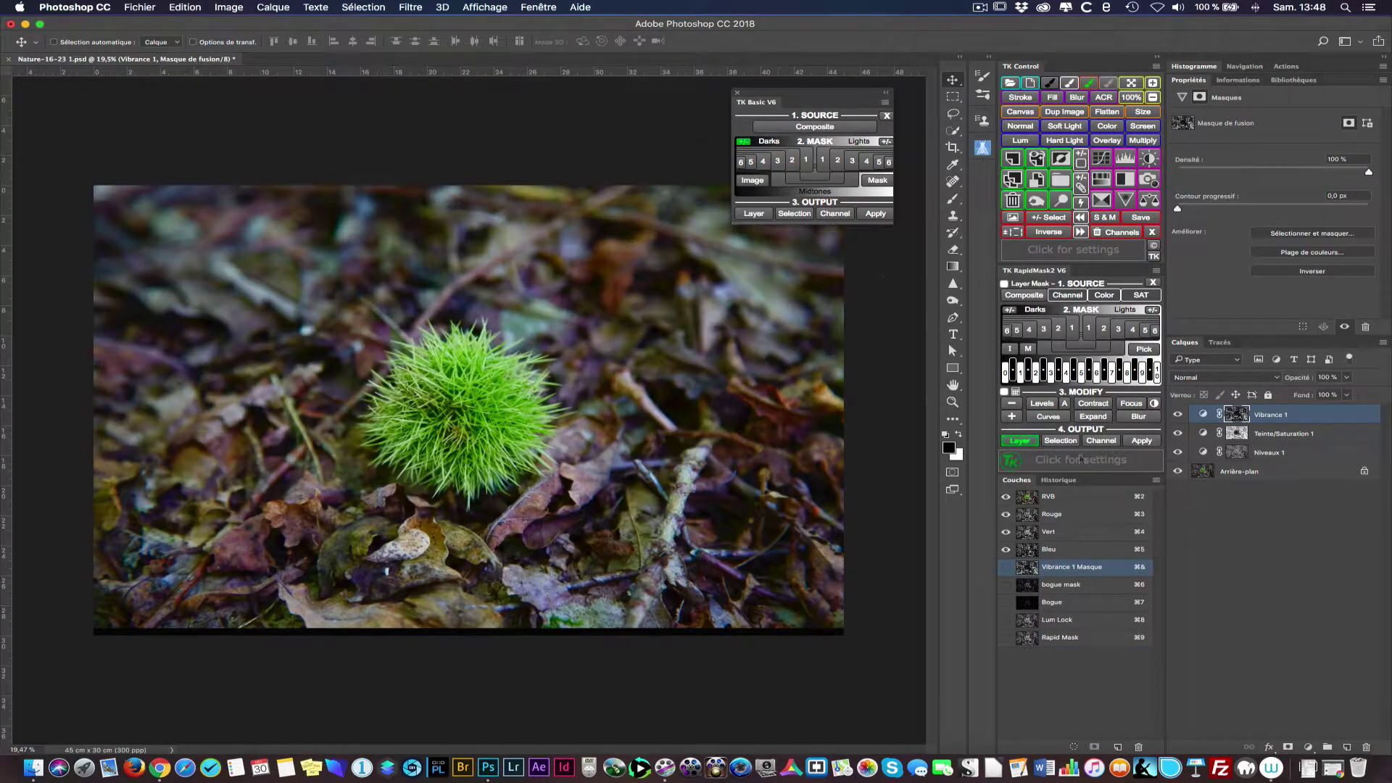
left_click(1092, 501)
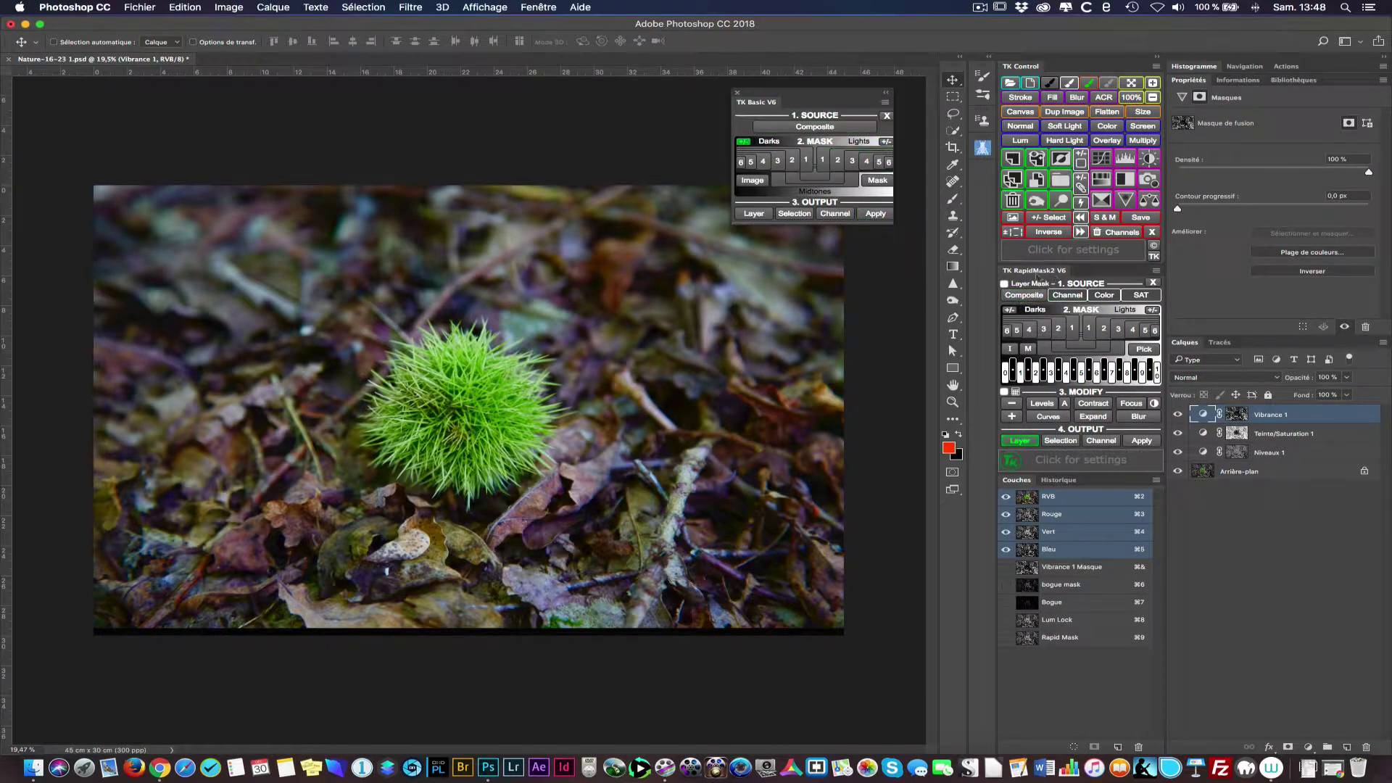
Step: Switch the TK RapidMask2 V6 module's interface language to Français in its settings and close them
left_click(1083, 464)
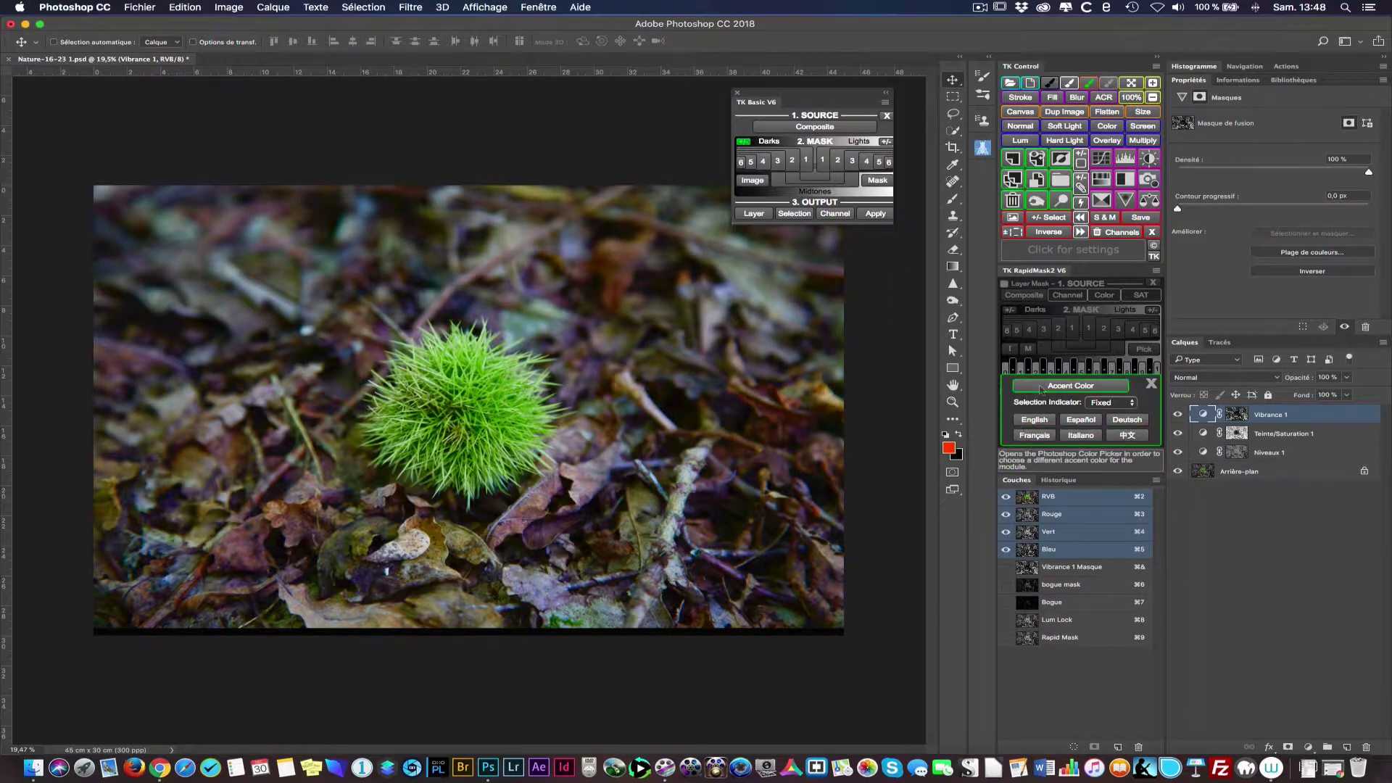
left_click(1032, 436)
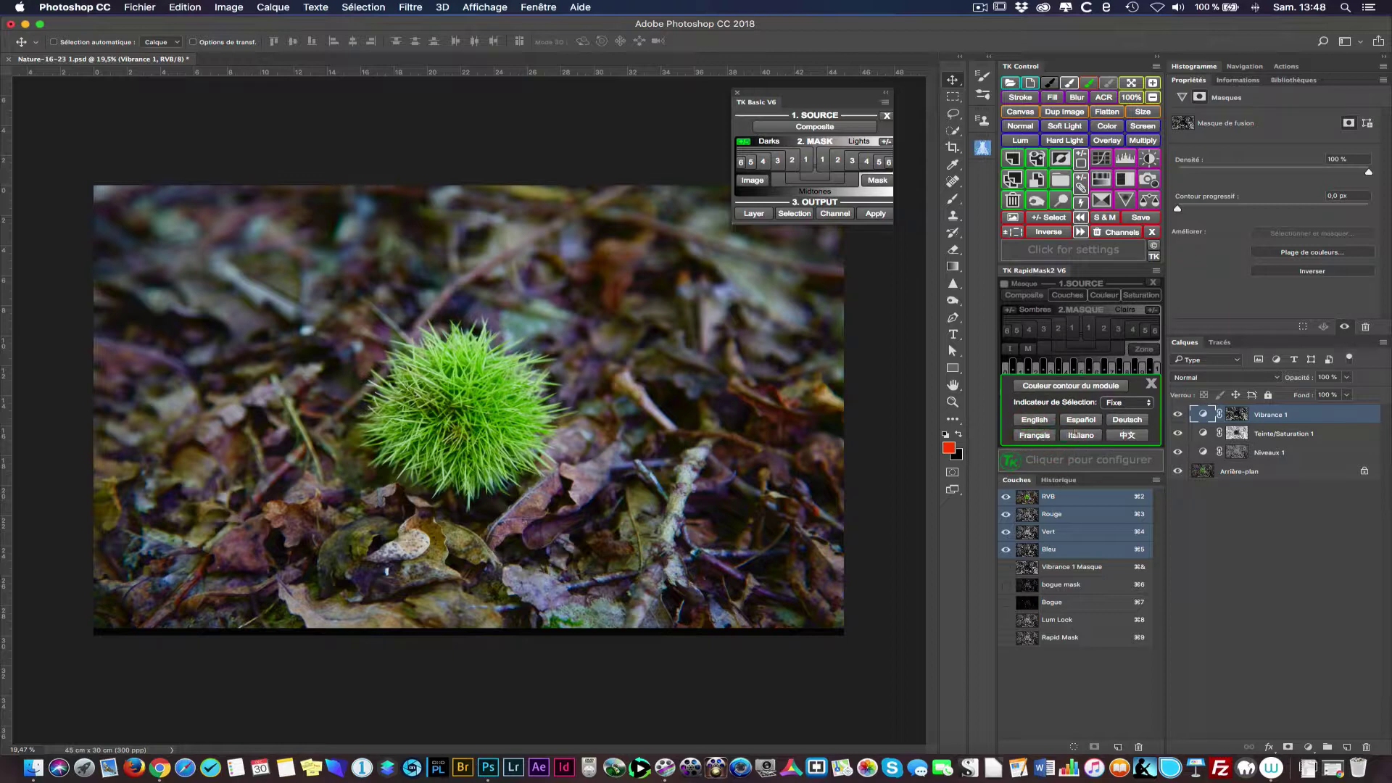
left_click(1151, 385)
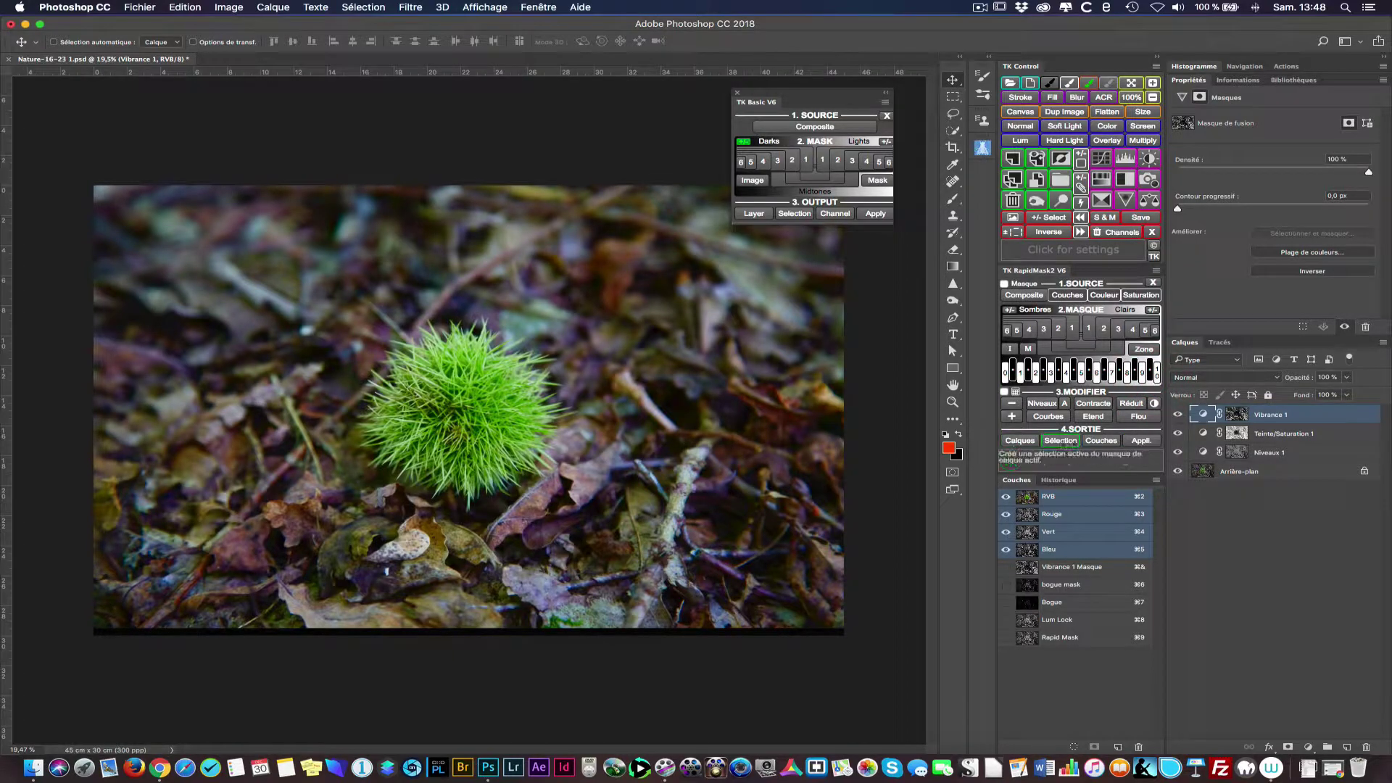
Step: Switch the TK Control V6 module's interface language to Français in its settings and close them
left_click(1066, 256)
left_click(1034, 229)
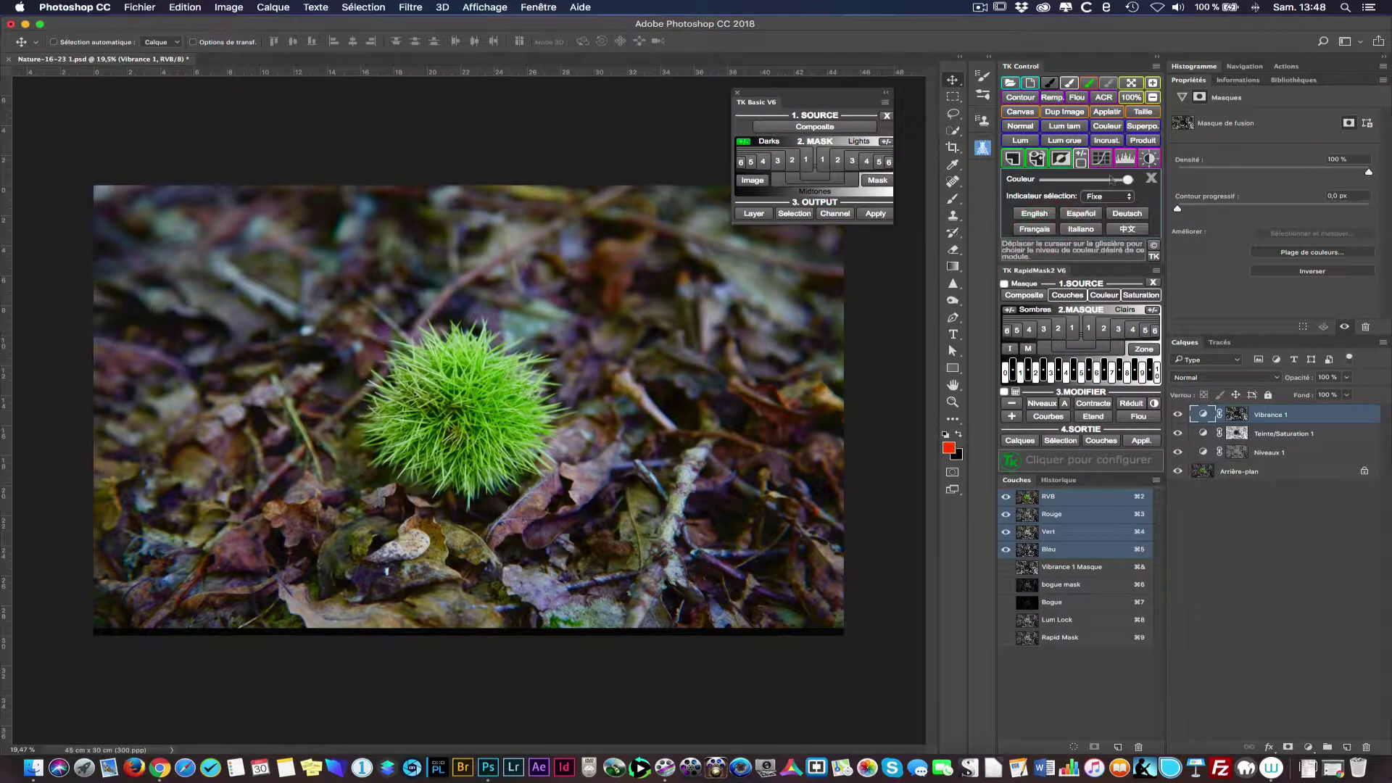
left_click(1151, 178)
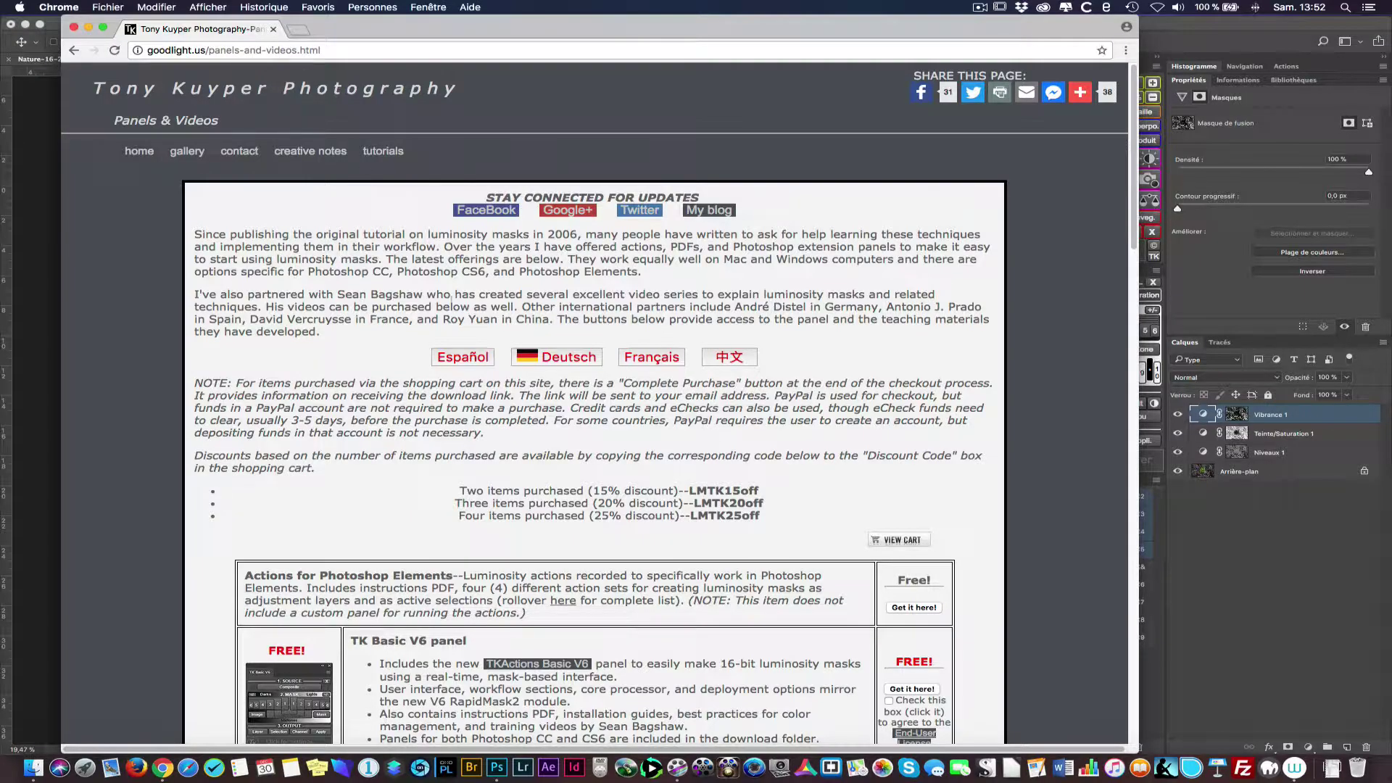
Step: In Chrome, look through the panel and video offerings on the goodlight.us Panels & Videos page and return to its beginning
scroll(447, 357, "down", 5)
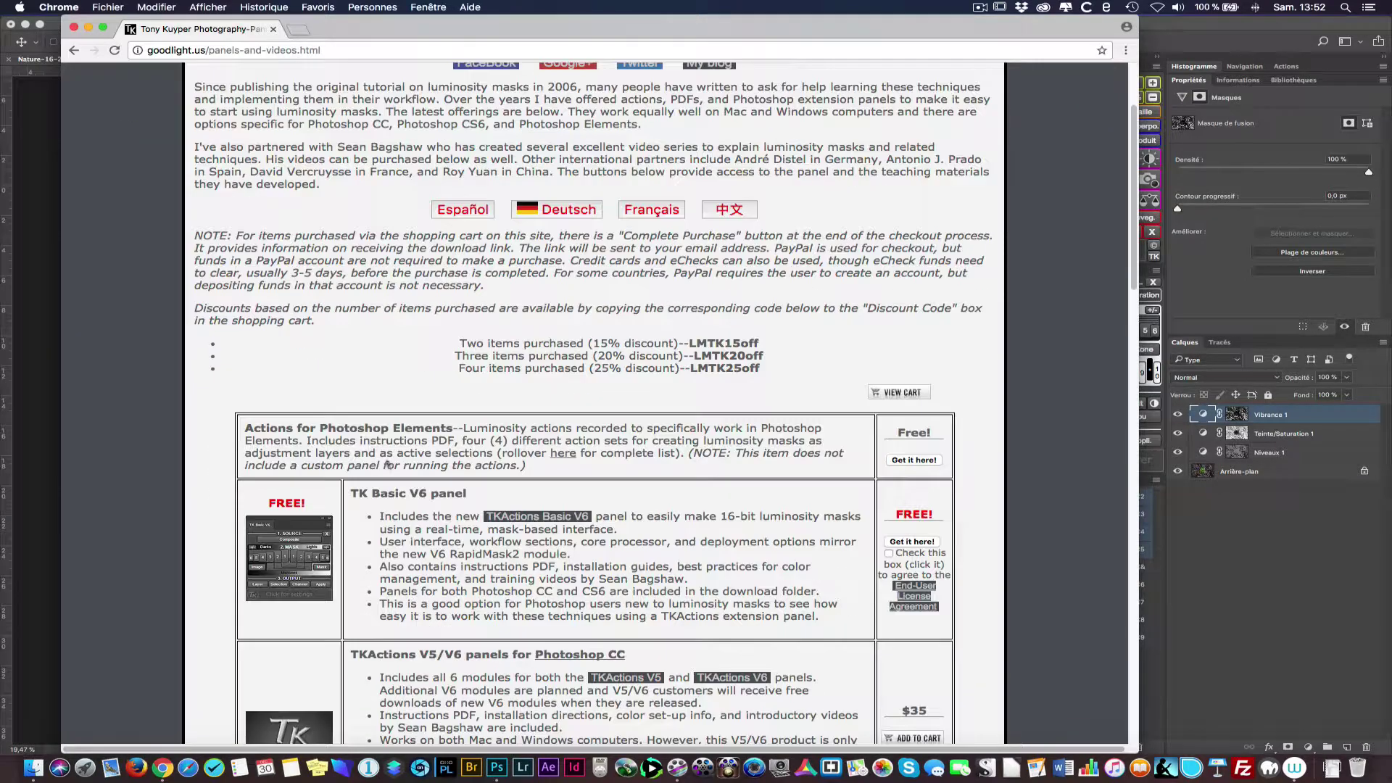
scroll(388, 461, "up", 5)
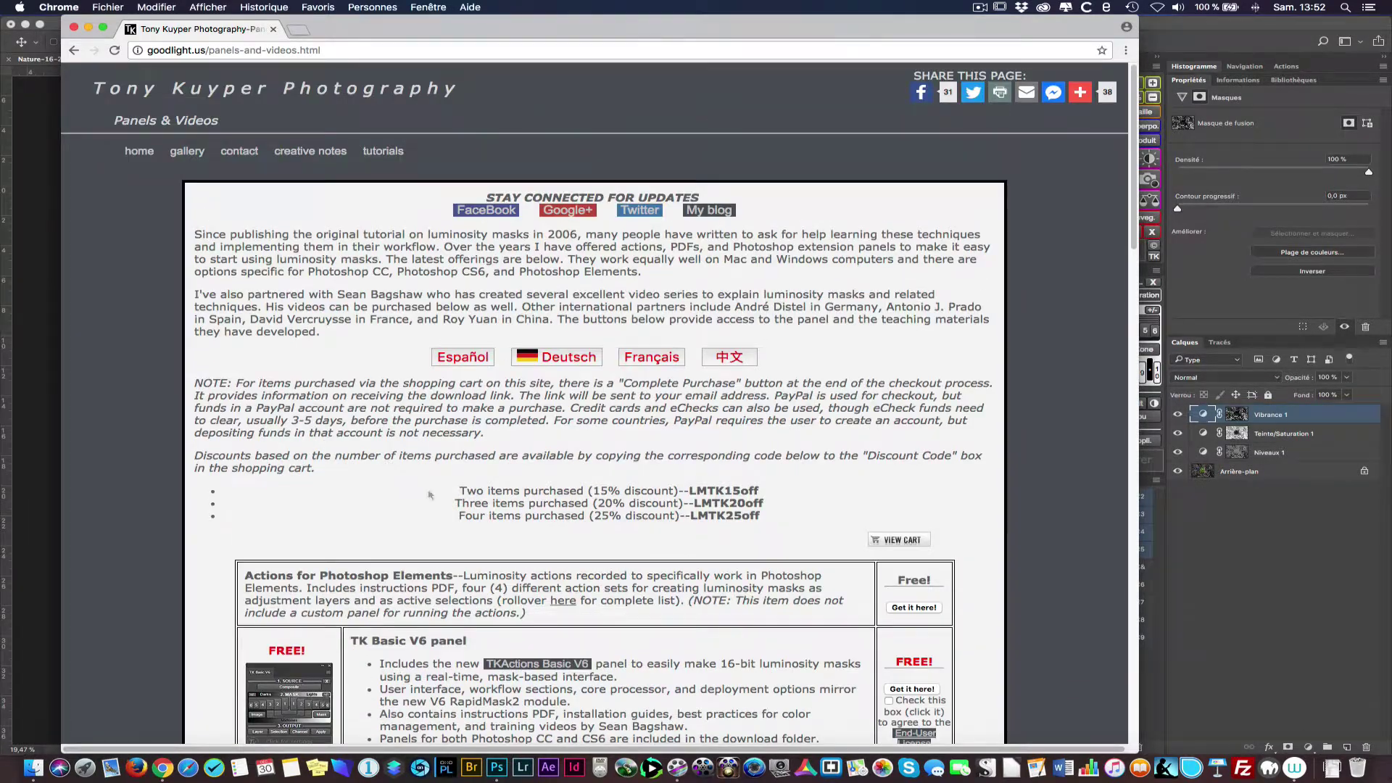
scroll(430, 495, "down", 20)
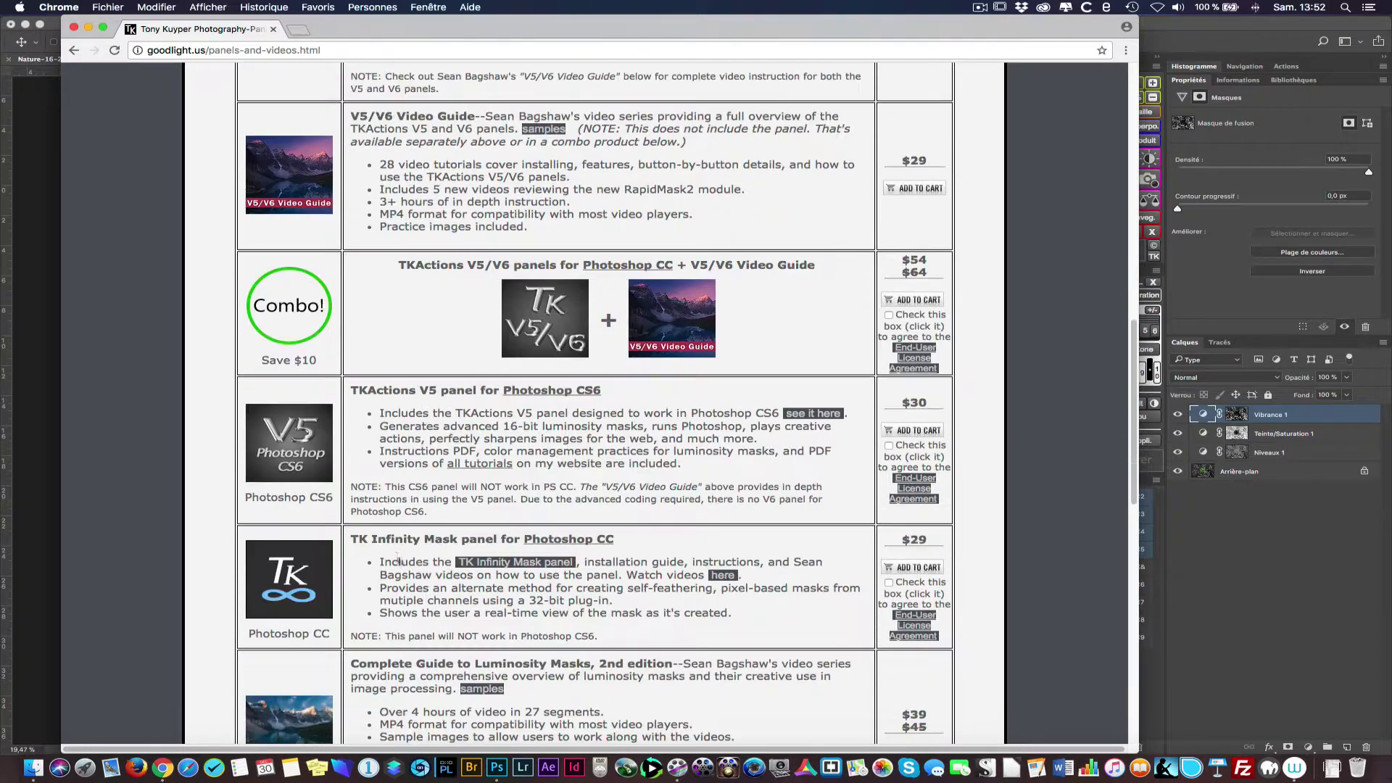
scroll(397, 559, "down", 12)
scroll(398, 560, "up", 10)
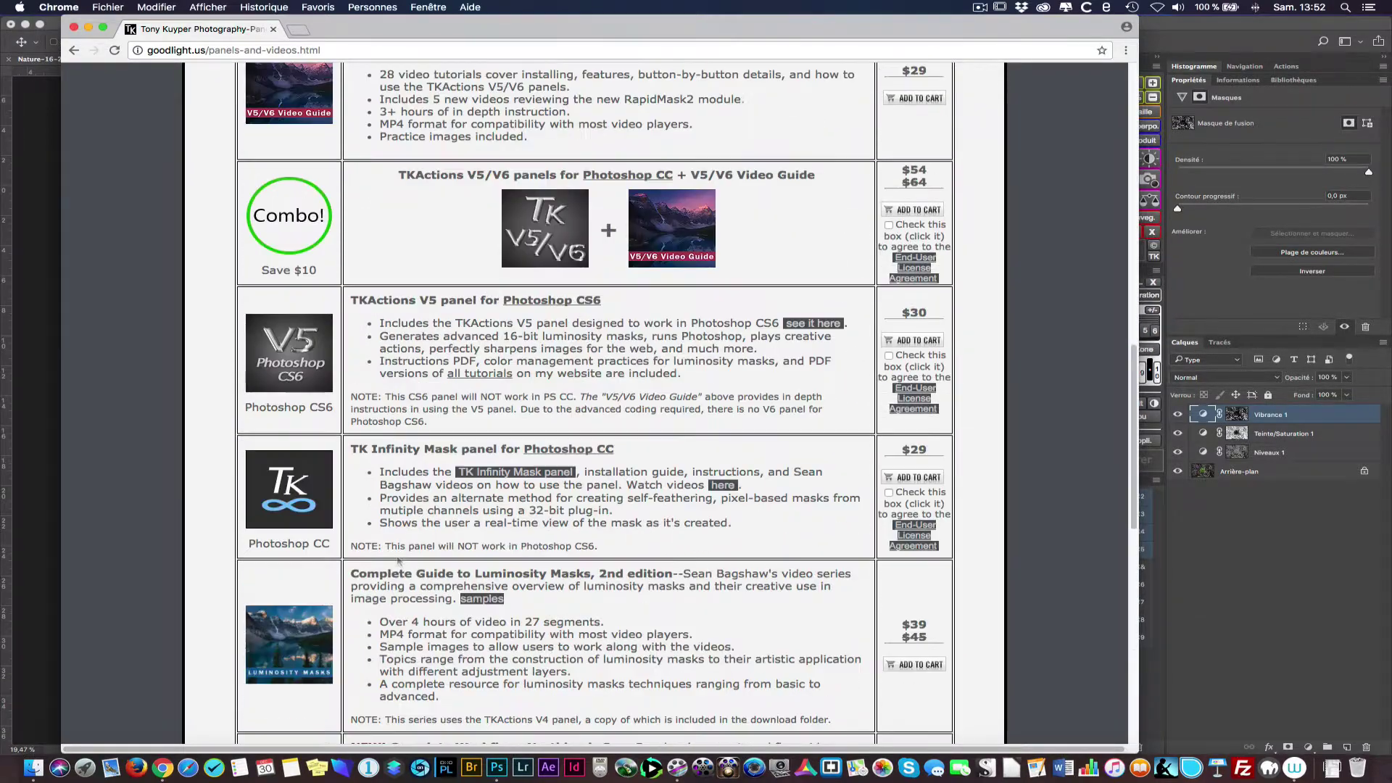
scroll(397, 560, "up", 15)
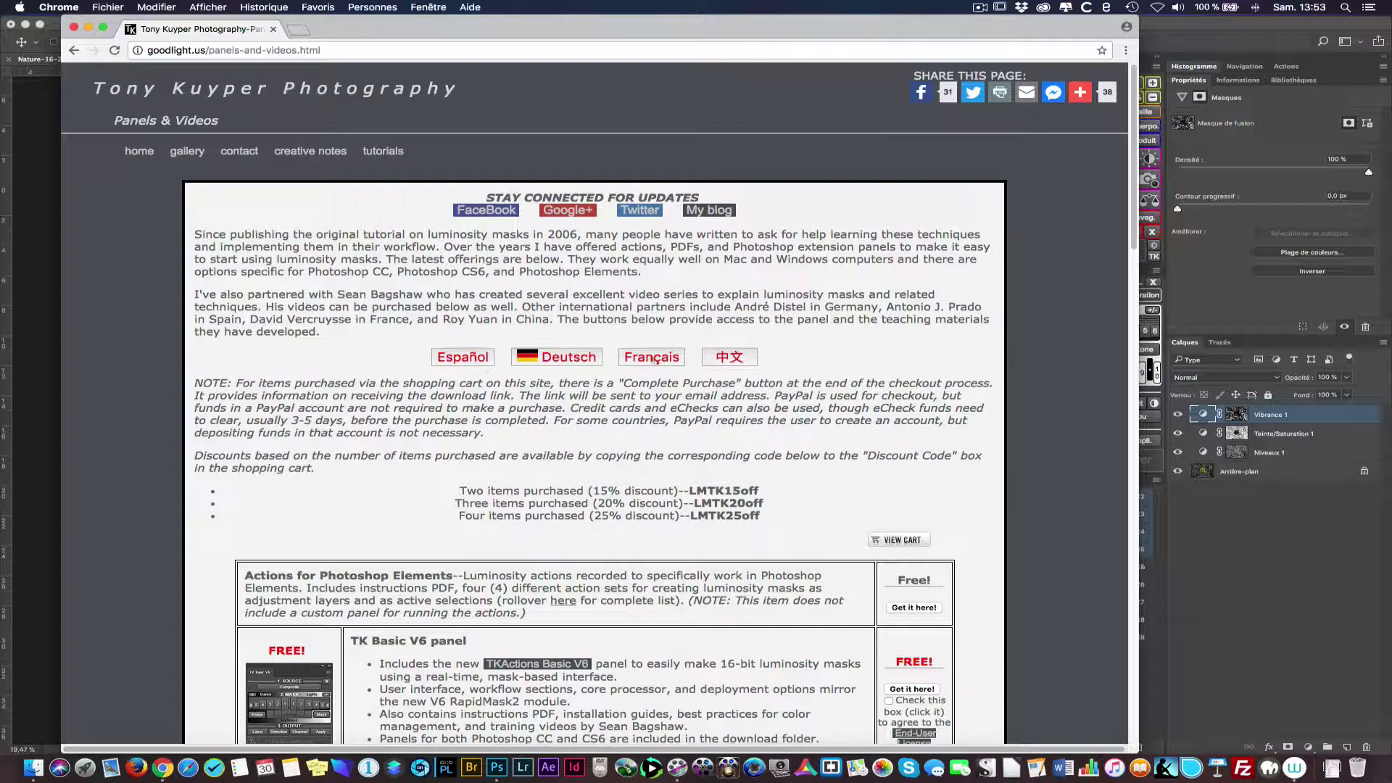
Step: Open the Français version of the Panels & Videos page and review its TKActions V5/V6, RapidMask2 tutorial and combo offers
left_click(651, 356)
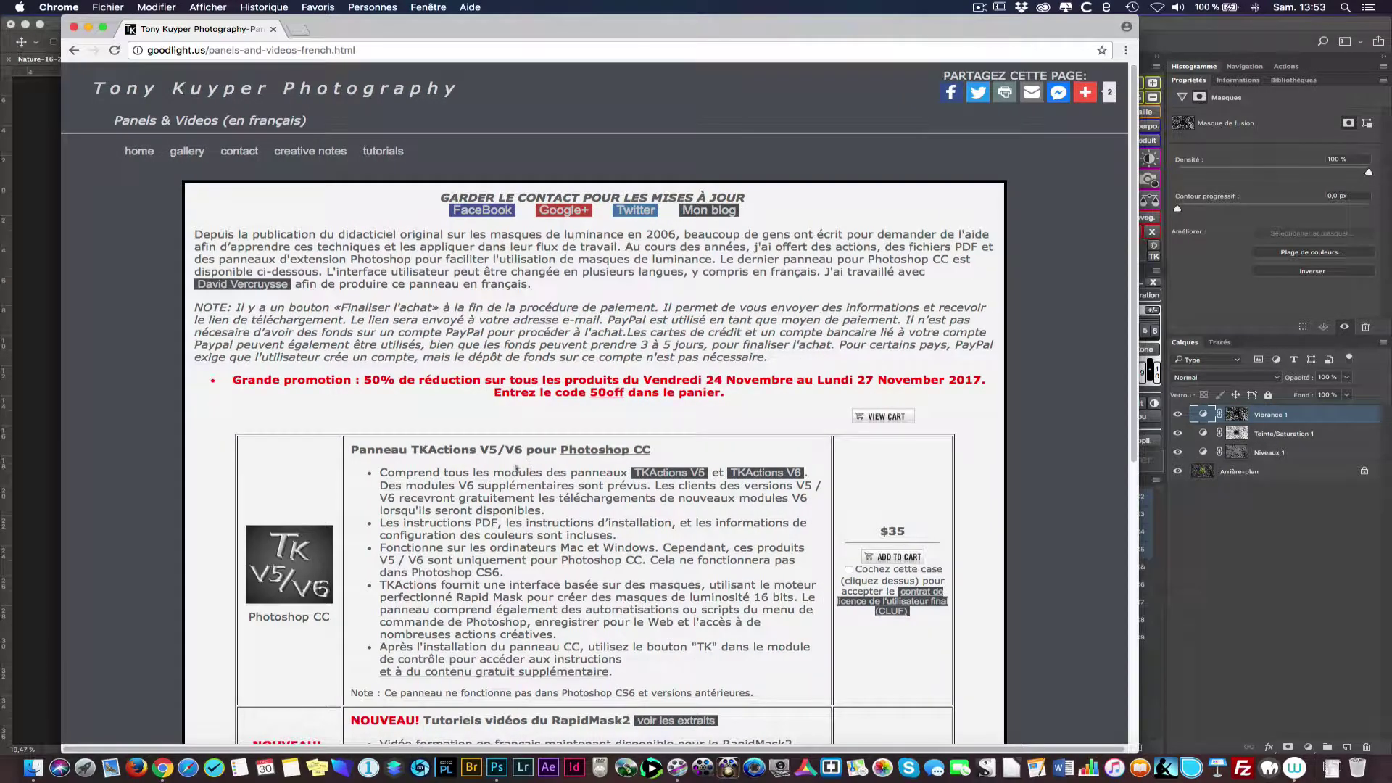
scroll(516, 467, "down", 8)
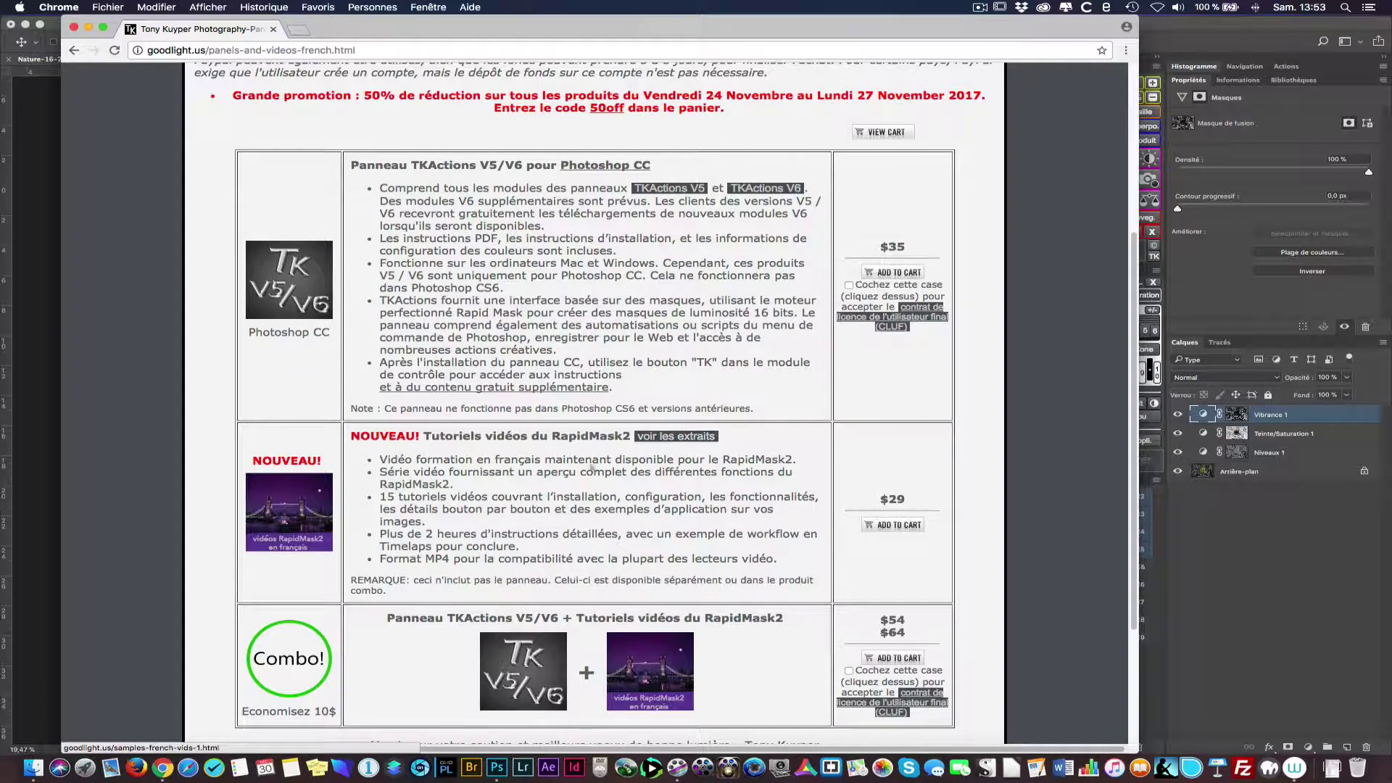
scroll(503, 500, "down", 2)
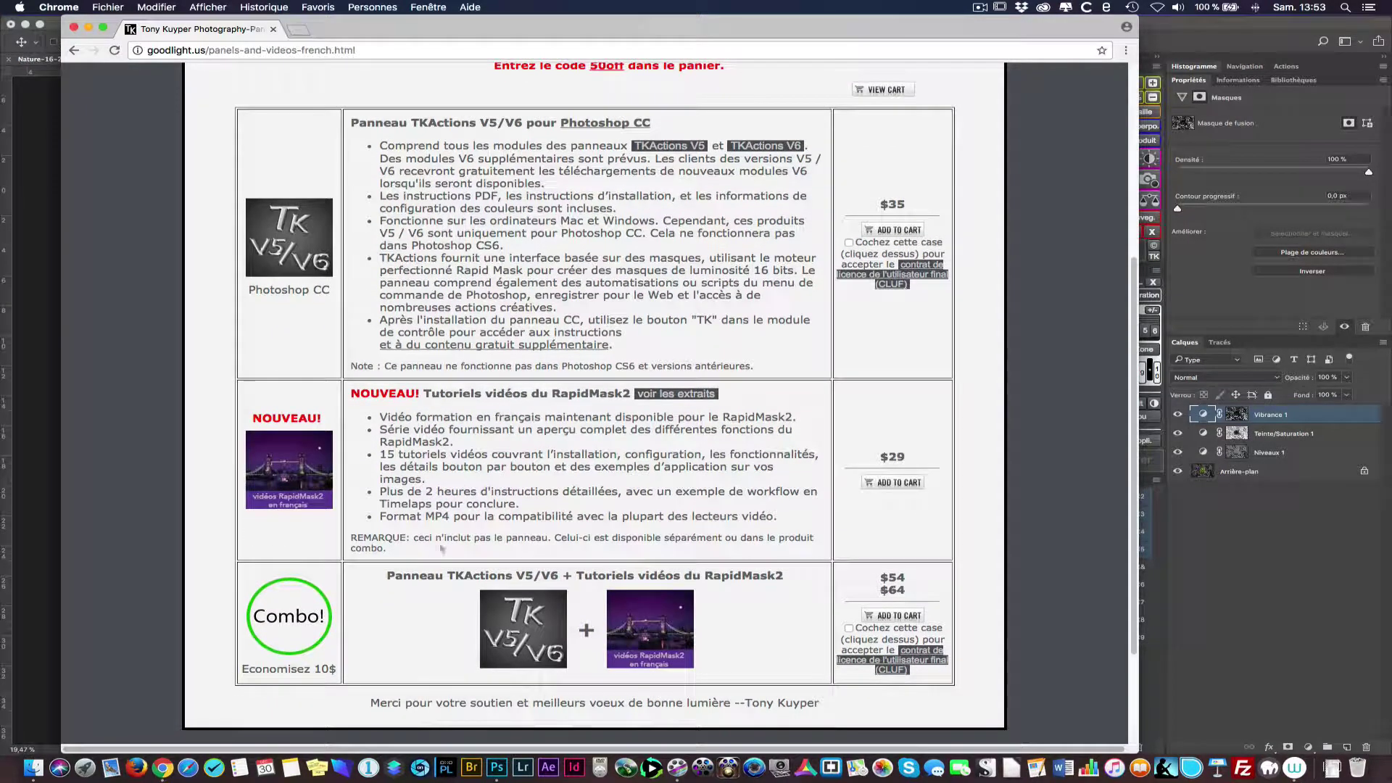